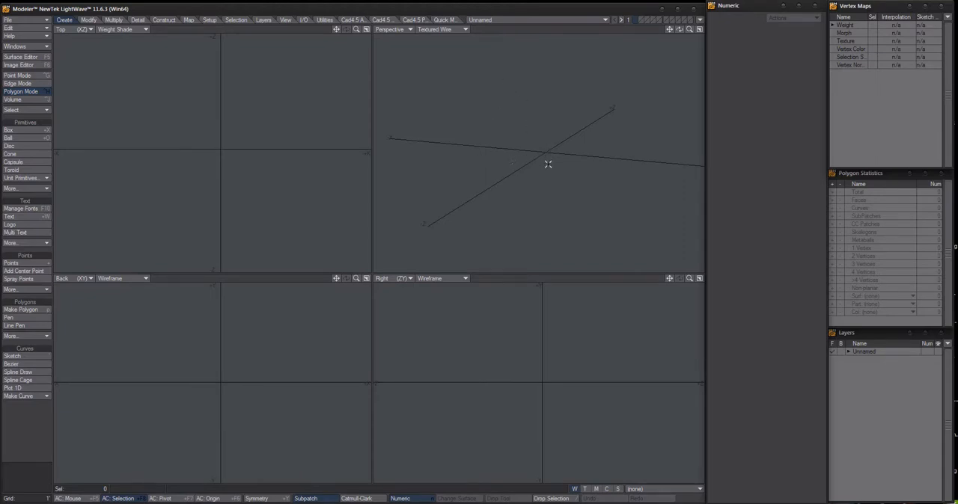
{"action": "left_click_drag", "start_coordinate": [546, 154], "coordinate": [546, 144], "text": "alt"}
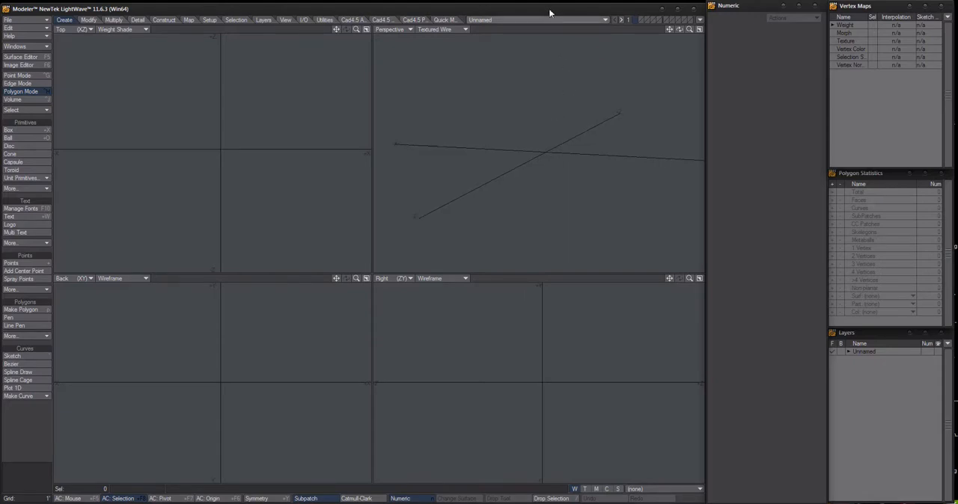
{"action": "left_click_drag", "start_coordinate": [577, 111], "coordinate": [550, 142], "text": "alt"}
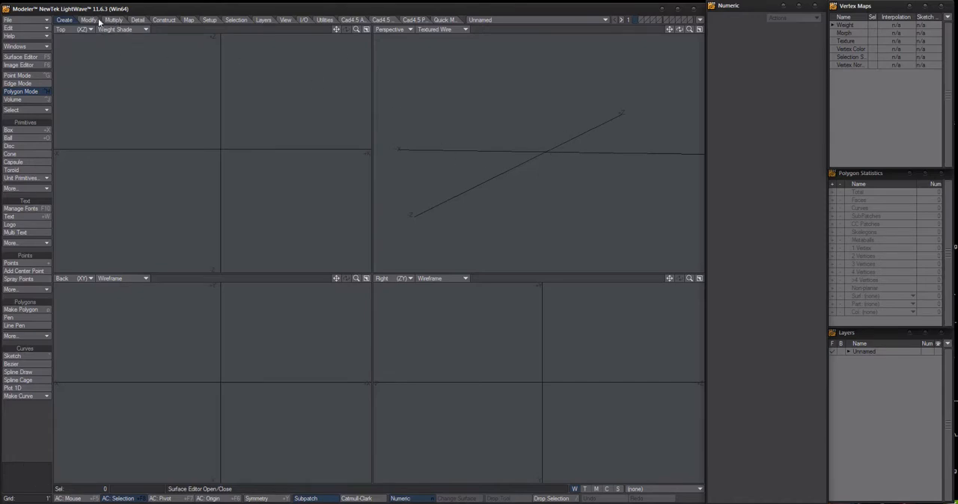
{"action": "mouse_move", "coordinate": [570, 142]}
{"action": "left_mouse_down", "text": "alt"}
{"action": "mouse_move", "coordinate": [551, 150]}
{"action": "mouse_move", "coordinate": [558, 153]}
{"action": "left_mouse_up", "text": "alt"}
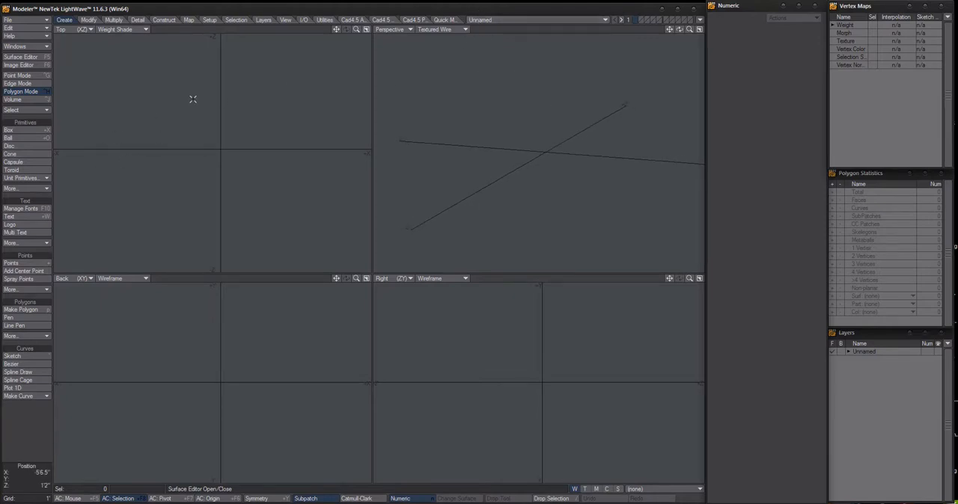
Draw a flat box about 3 ft square in the Top view and set that viewport's shading to Wireframe
{"action": "left_click", "coordinate": [447, 21]}
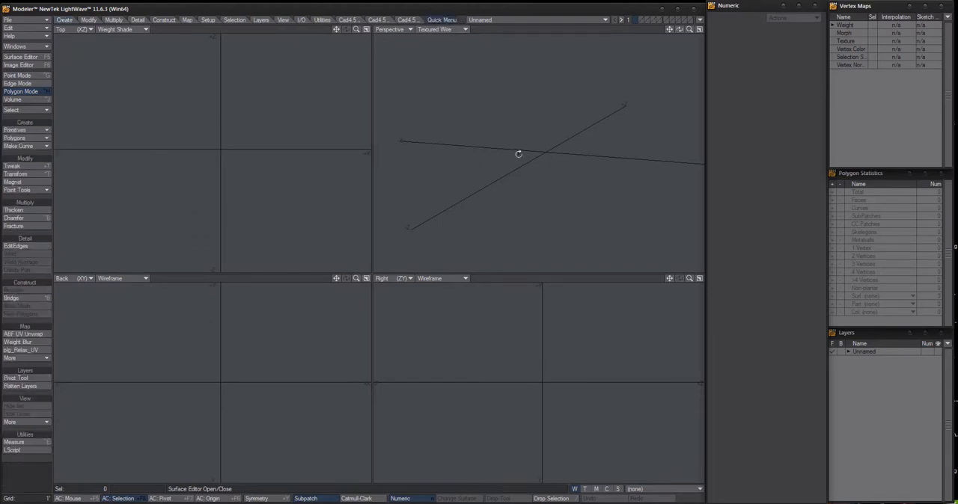
{"action": "left_click_drag", "start_coordinate": [519, 154], "coordinate": [539, 155], "text": "alt"}
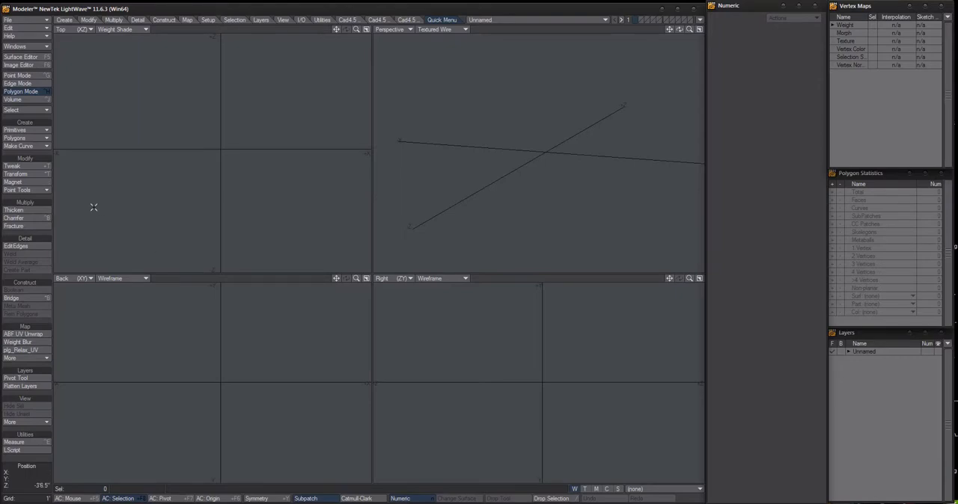
{"action": "left_click_drag", "start_coordinate": [539, 156], "coordinate": [571, 130], "text": "alt"}
{"action": "left_click", "coordinate": [37, 132]}
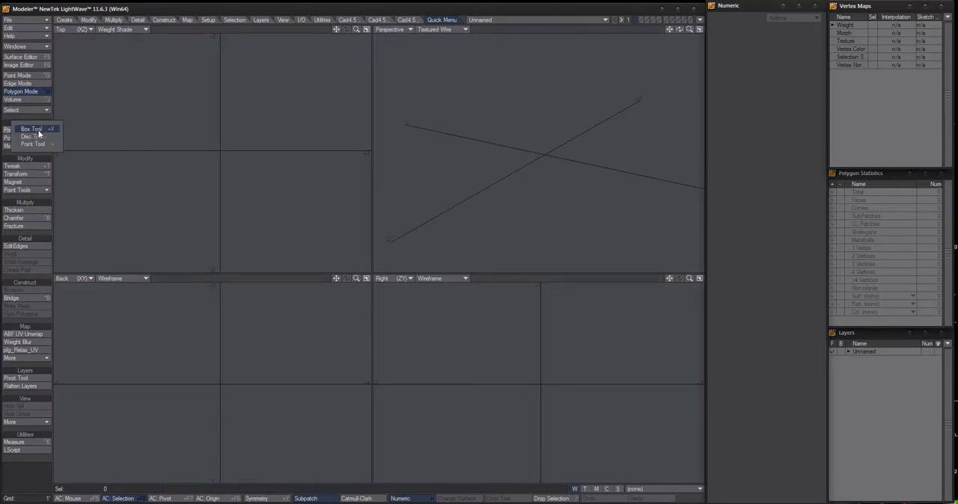
{"action": "left_click", "coordinate": [39, 136]}
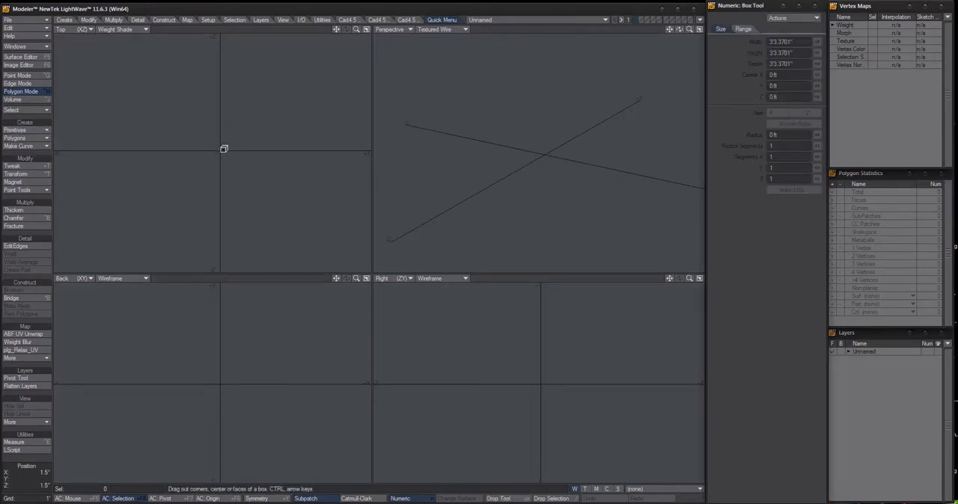
{"action": "left_click_drag", "start_coordinate": [226, 150], "coordinate": [164, 93]}
{"action": "left_click", "coordinate": [125, 29]}
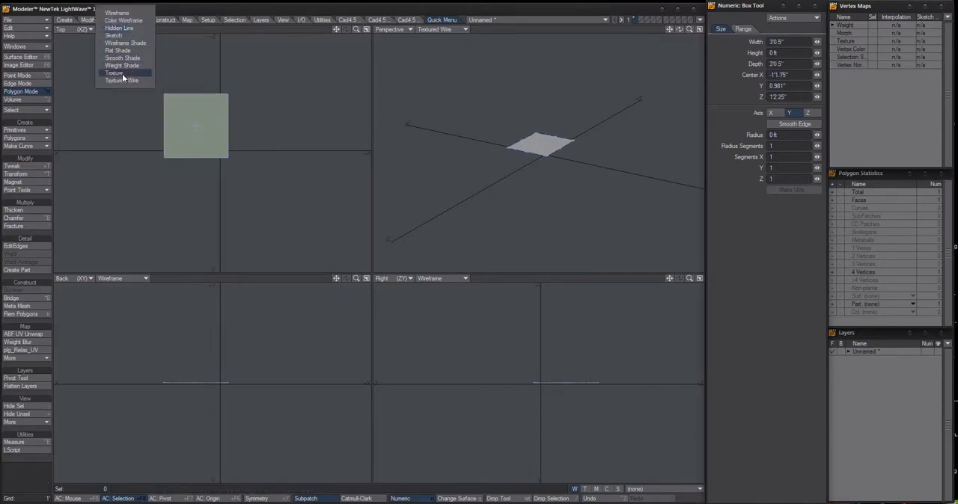
{"action": "left_click", "coordinate": [117, 12]}
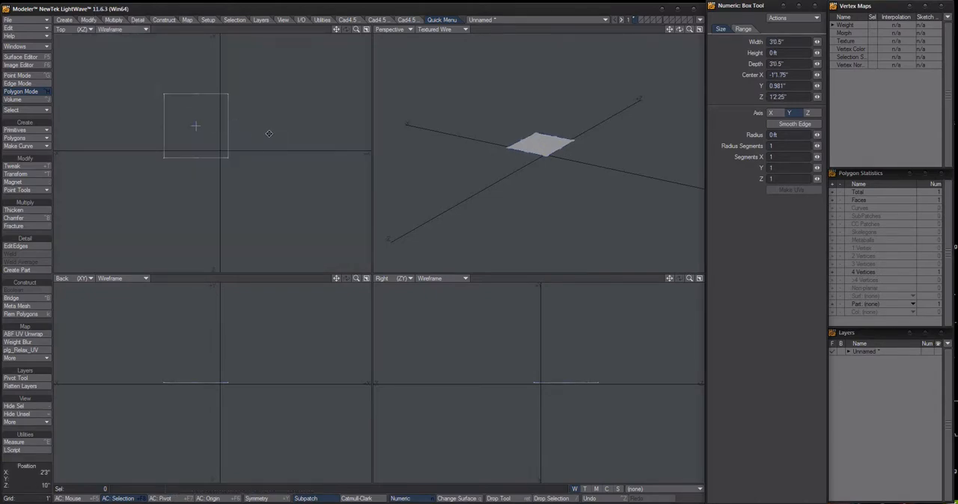
Extend the flat box in the Back view into a cube about 4 ft per side, centred on X at 0 ft
{"action": "left_click_drag", "start_coordinate": [269, 132], "coordinate": [308, 160], "text": "alt+shift"}
{"action": "left_click_drag", "start_coordinate": [264, 116], "coordinate": [293, 122]}
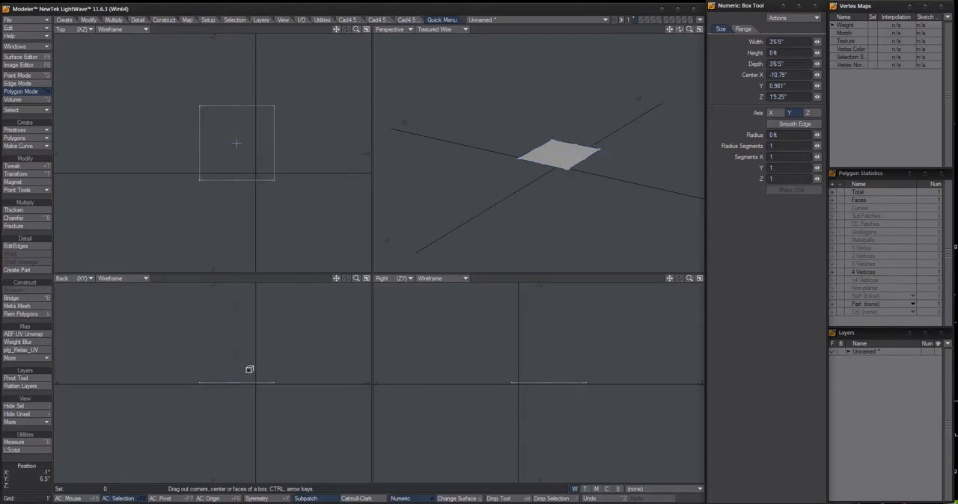
{"action": "left_click_drag", "start_coordinate": [237, 361], "coordinate": [256, 385], "text": "ctrl"}
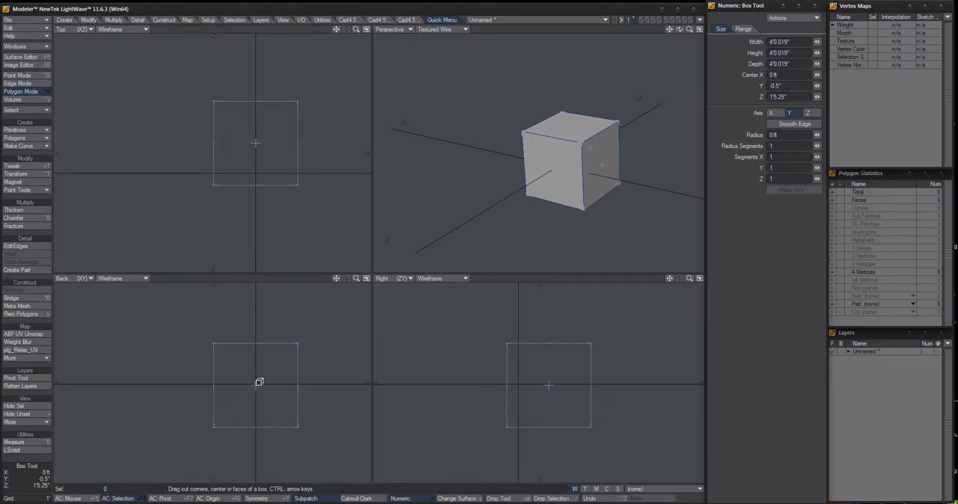
{"action": "key", "text": "space"}
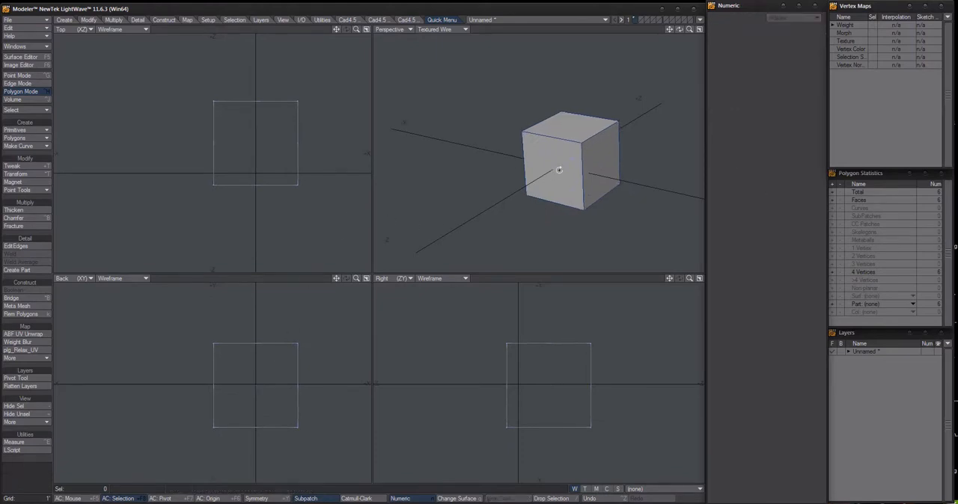
Examine the cube from several angles and distances in the Perspective view
{"action": "mouse_move", "coordinate": [560, 170]}
{"action": "left_mouse_down", "text": "alt"}
{"action": "mouse_move", "coordinate": [539, 157]}
{"action": "mouse_move", "coordinate": [556, 157]}
{"action": "left_mouse_up", "text": "alt"}
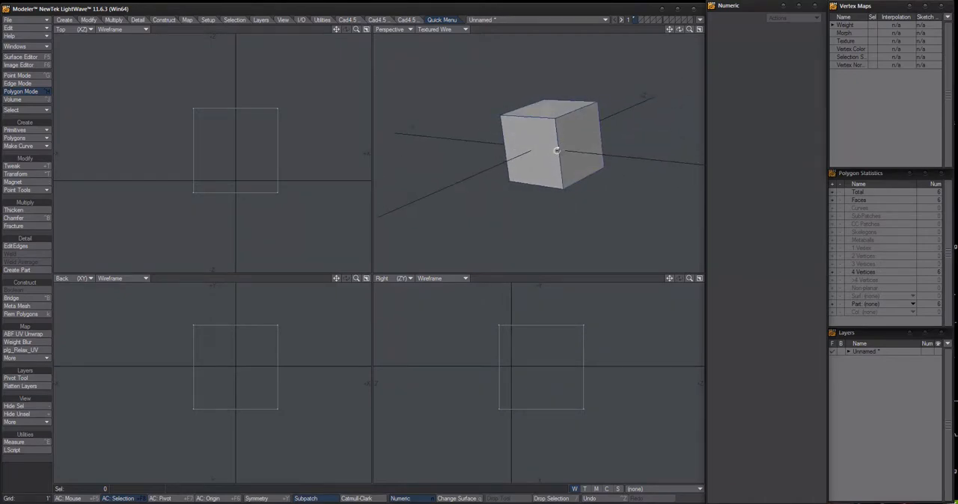
{"action": "left_click_drag", "start_coordinate": [557, 148], "coordinate": [528, 142], "text": "alt+shift"}
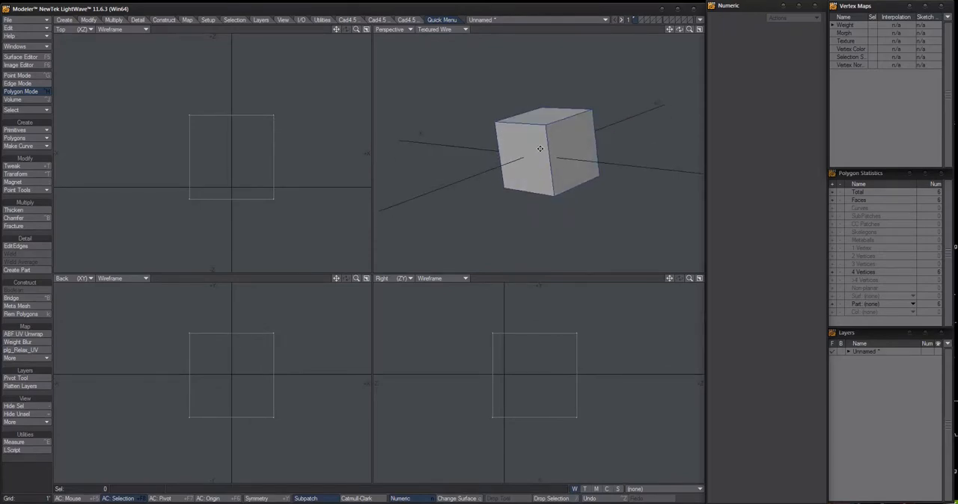
{"action": "left_click_drag", "start_coordinate": [539, 148], "coordinate": [578, 186], "text": "alt+shift"}
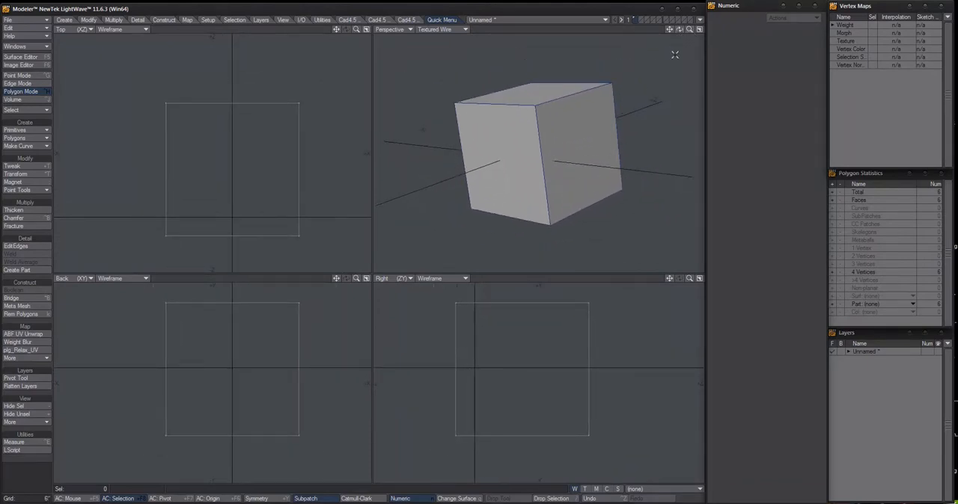
{"action": "left_click_drag", "start_coordinate": [675, 55], "coordinate": [595, 147], "text": "alt"}
{"action": "left_click_drag", "start_coordinate": [596, 146], "coordinate": [551, 162], "text": "alt"}
{"action": "left_click_drag", "start_coordinate": [551, 161], "coordinate": [557, 81], "text": "alt"}
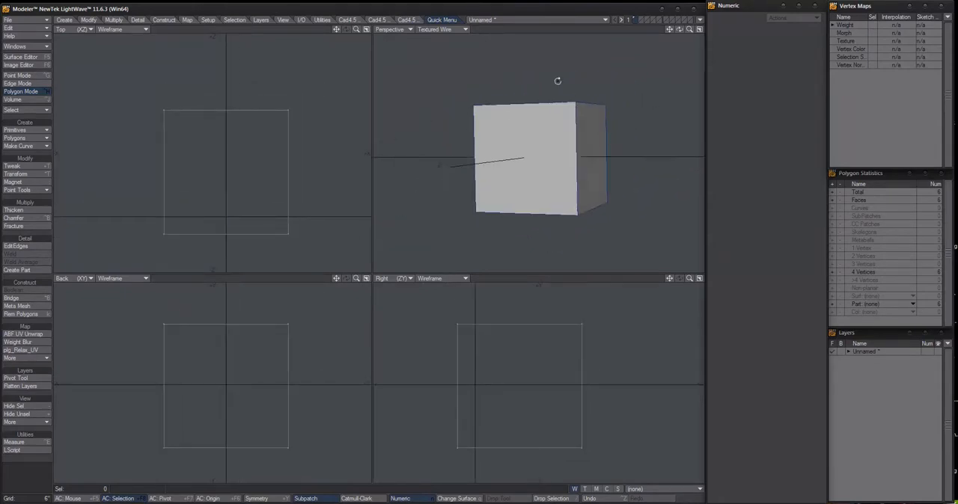
{"action": "left_click_drag", "start_coordinate": [586, 160], "coordinate": [525, 164], "text": "alt"}
{"action": "left_click_drag", "start_coordinate": [525, 164], "coordinate": [545, 140], "text": "alt"}
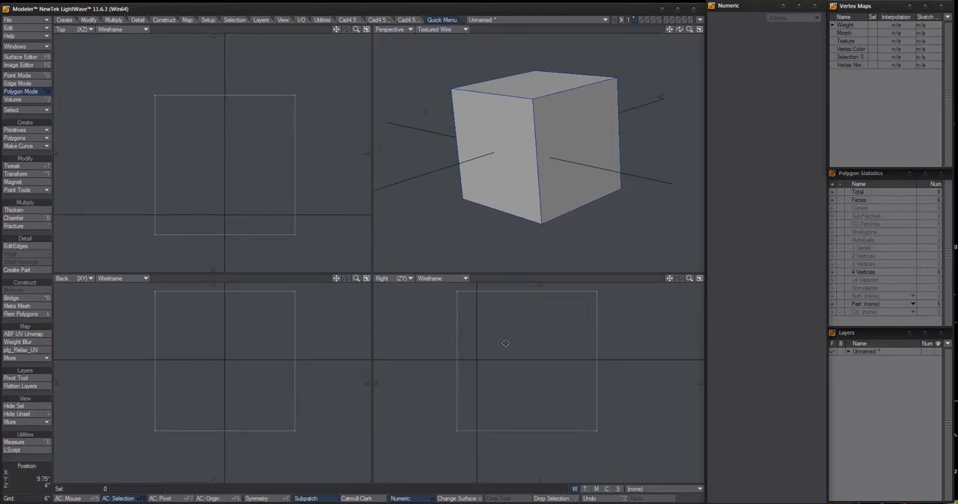
Move the cube in the Right view by about -1'5.5" in Z and -1.25" in Y
{"action": "key", "text": "t"}
{"action": "left_click_drag", "start_coordinate": [519, 366], "coordinate": [500, 352]}
{"action": "key", "text": "a"}
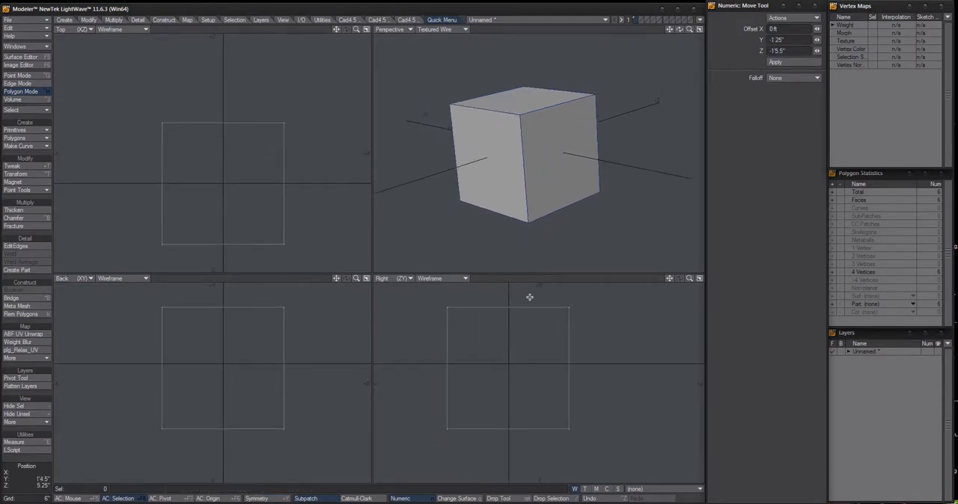
{"action": "left_click", "coordinate": [88, 20]}
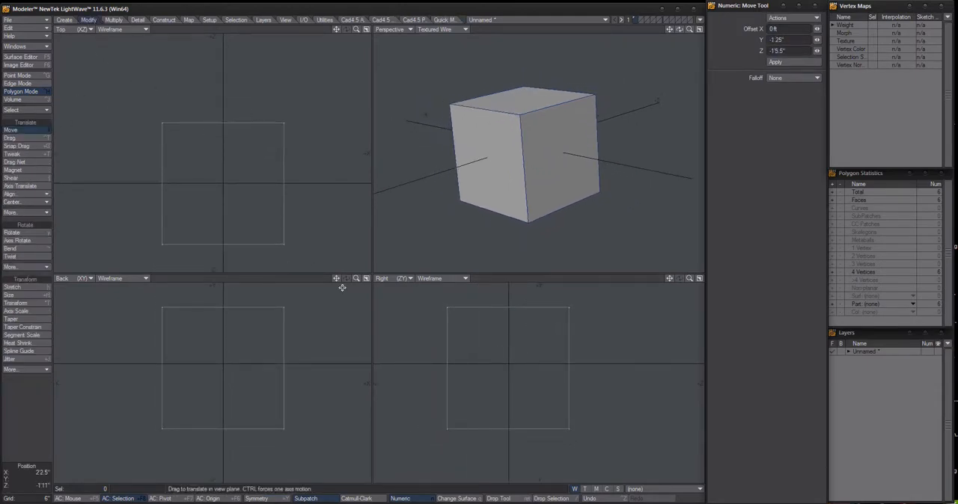
{"action": "left_click", "coordinate": [442, 19]}
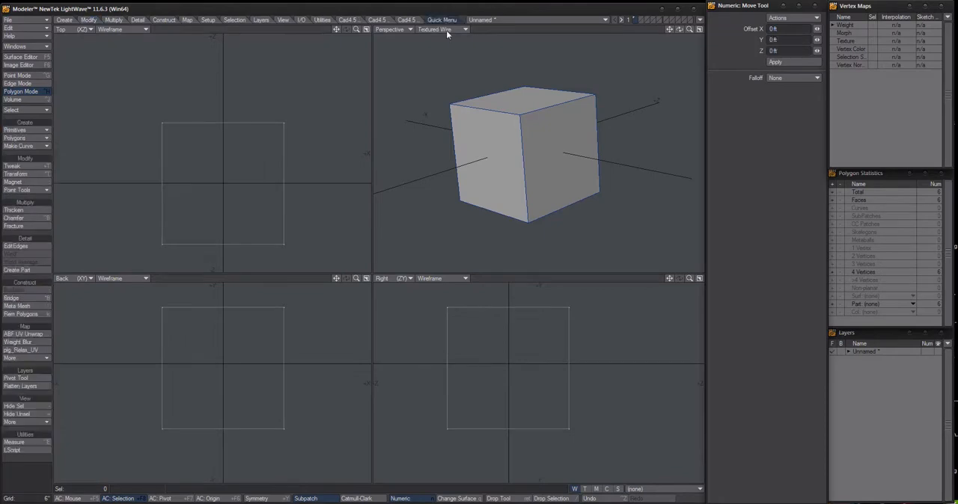
Move the cube up about 6.5" in Y and 0.25" in Z
{"action": "left_click_drag", "start_coordinate": [505, 331], "coordinate": [512, 383]}
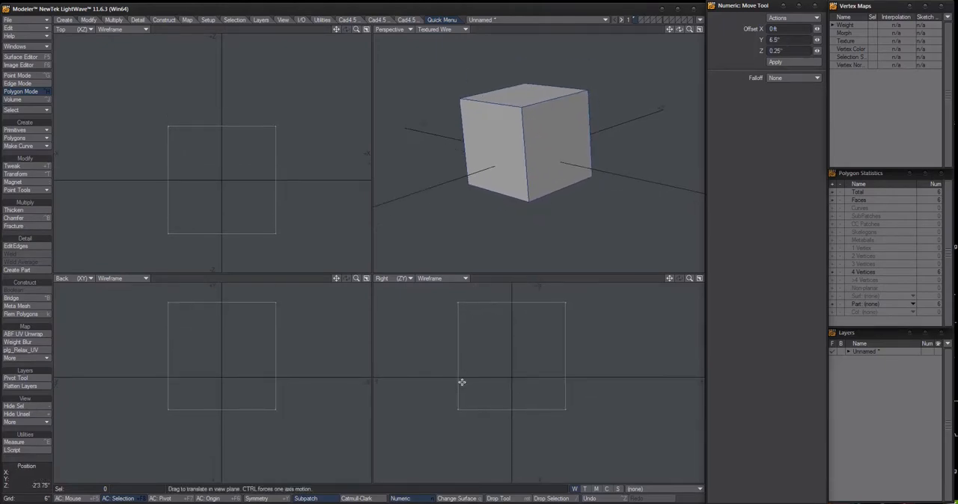
{"action": "left_click_drag", "start_coordinate": [237, 216], "coordinate": [237, 205], "text": "alt"}
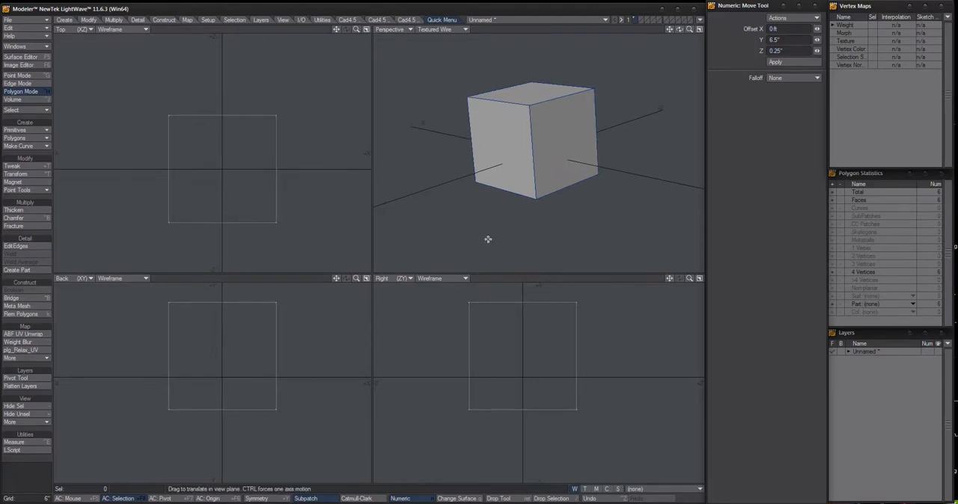
{"action": "left_click_drag", "start_coordinate": [516, 346], "coordinate": [516, 369], "text": "alt"}
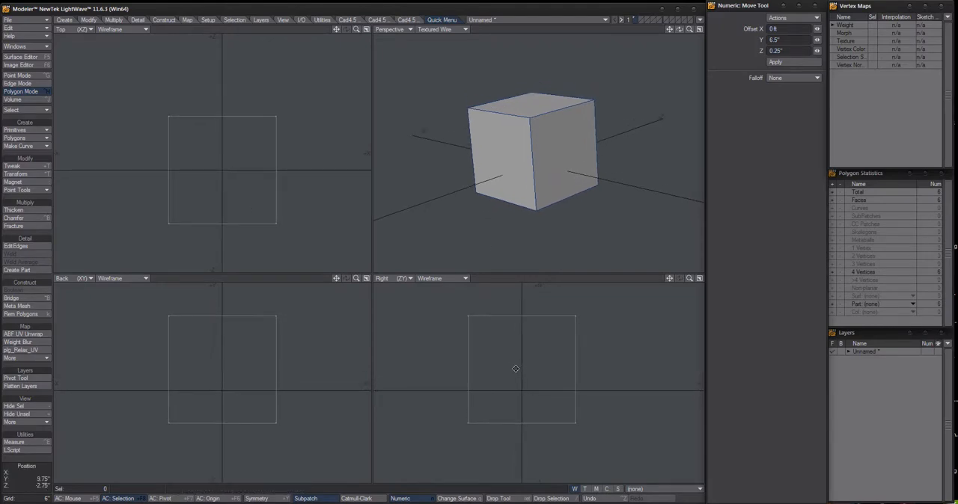
Knife the cube vertically through its middle in the Right view, with the cut at Z 0 ft
{"action": "key", "text": "shift+k"}
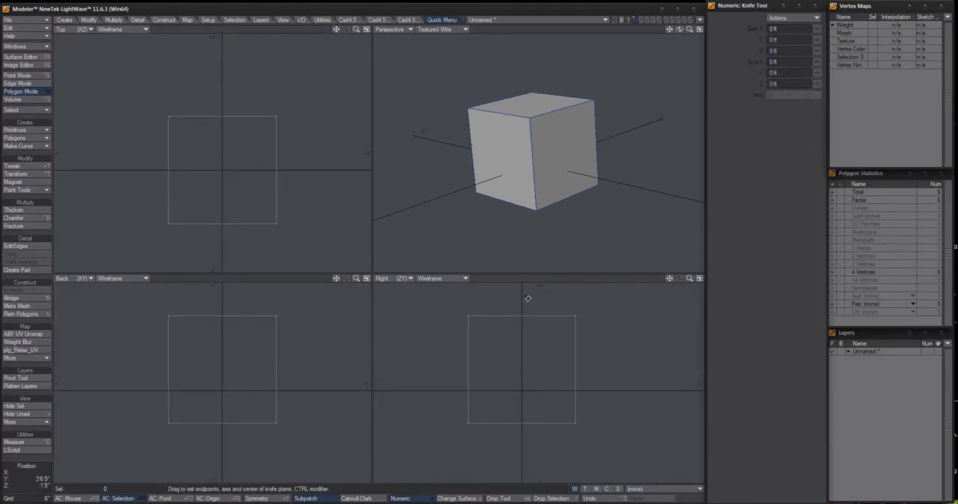
{"action": "left_click_drag", "start_coordinate": [524, 297], "coordinate": [553, 455]}
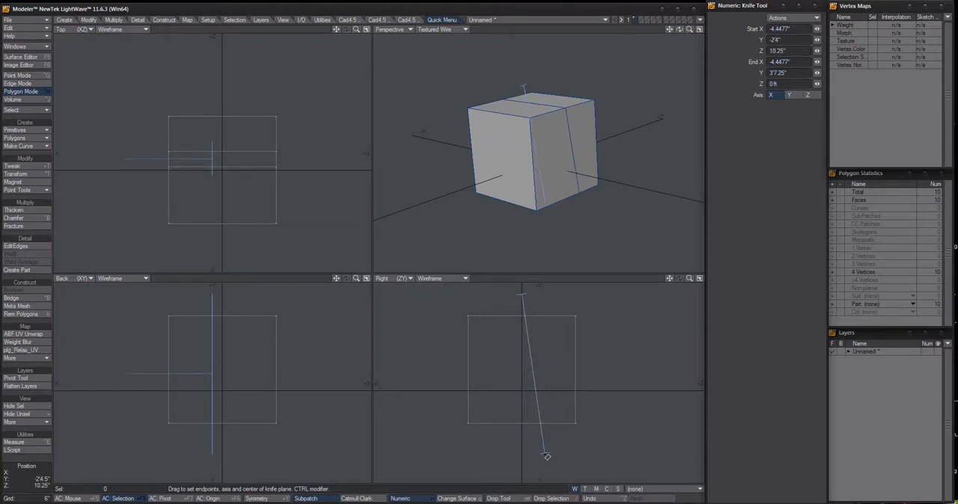
{"action": "left_click", "coordinate": [548, 454], "text": "ctrl"}
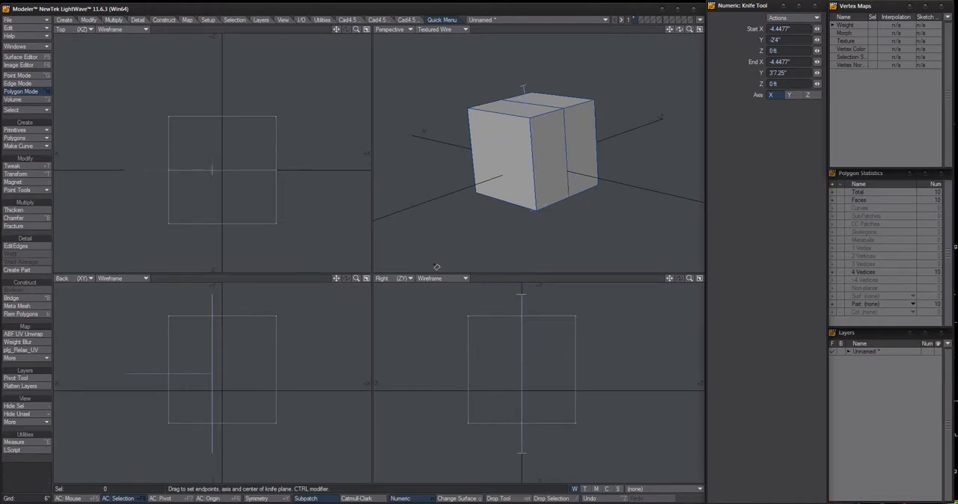
{"action": "key", "text": "space"}
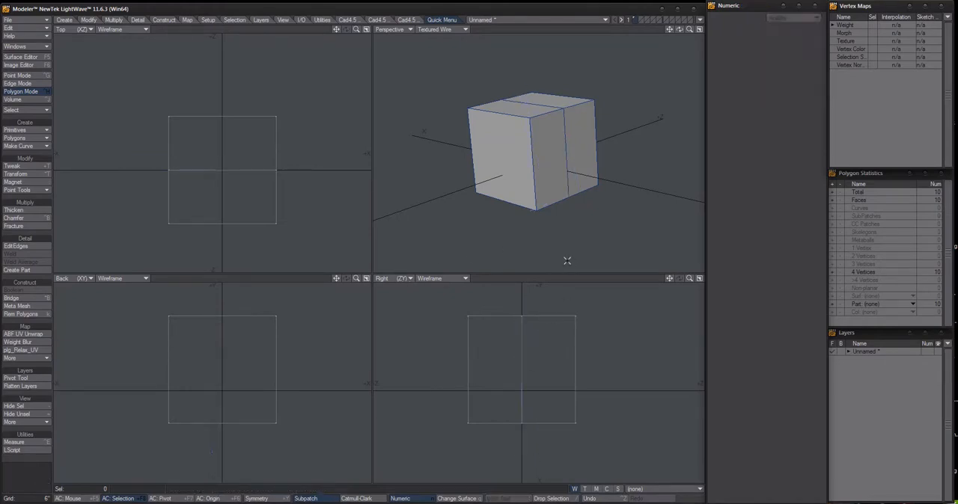
{"action": "left_click_drag", "start_coordinate": [567, 167], "coordinate": [505, 266], "text": "alt"}
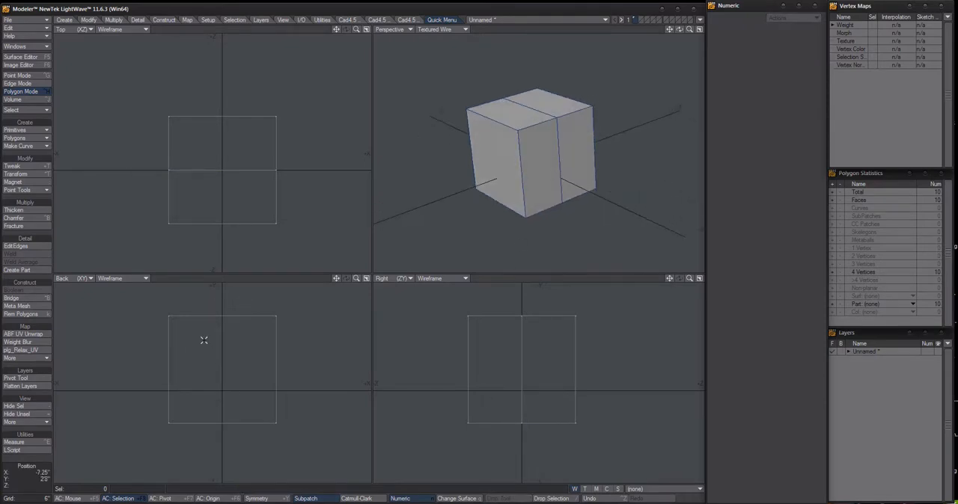
Knife the cube vertically through its middle in the Back view along the X centre line
{"action": "key", "text": "shift+k"}
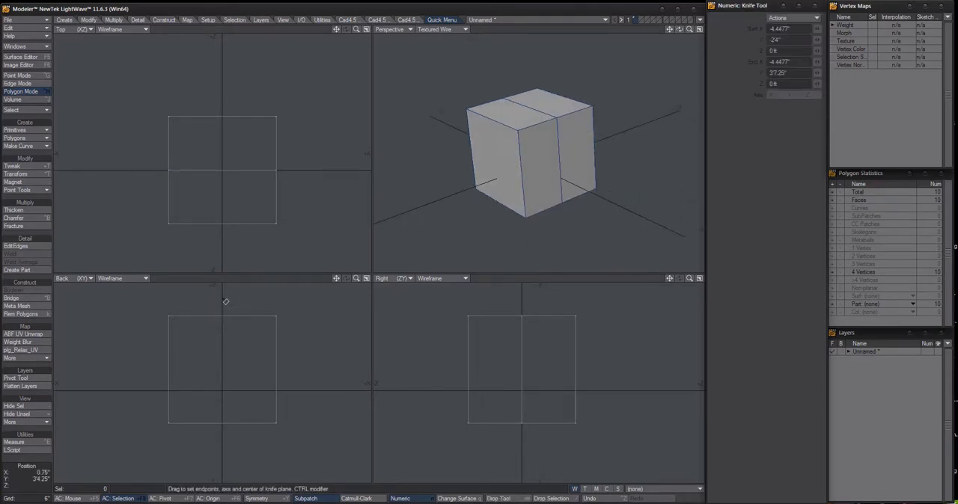
{"action": "left_click_drag", "start_coordinate": [225, 302], "coordinate": [225, 458]}
{"action": "key", "text": "space"}
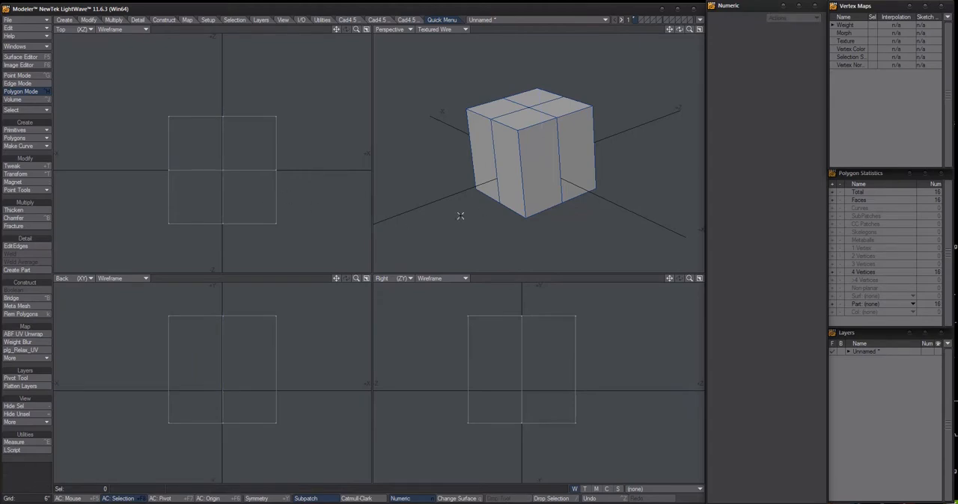
{"action": "left_click_drag", "start_coordinate": [460, 216], "coordinate": [557, 161], "text": "alt"}
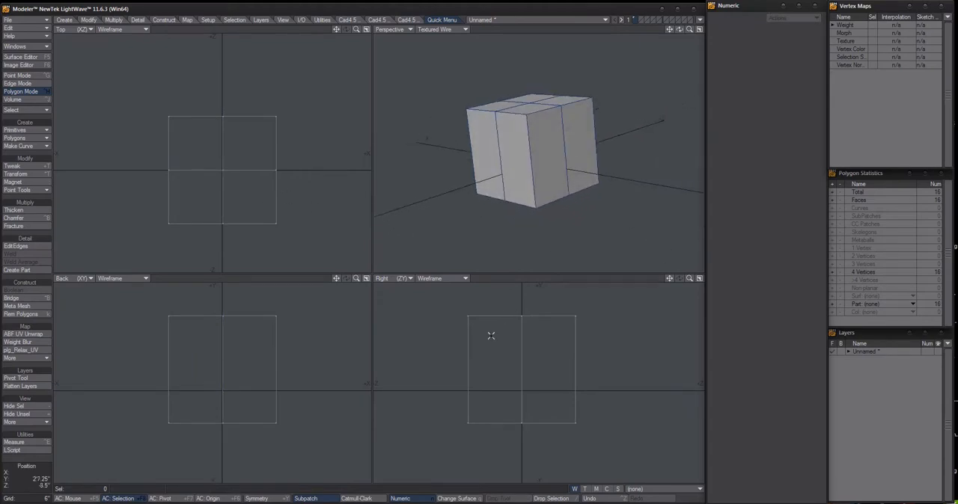
Knife the cube horizontally through its mid-height in the Right view
{"action": "key", "text": "shift+k"}
{"action": "left_click_drag", "start_coordinate": [454, 365], "coordinate": [620, 364]}
{"action": "key", "text": "space"}
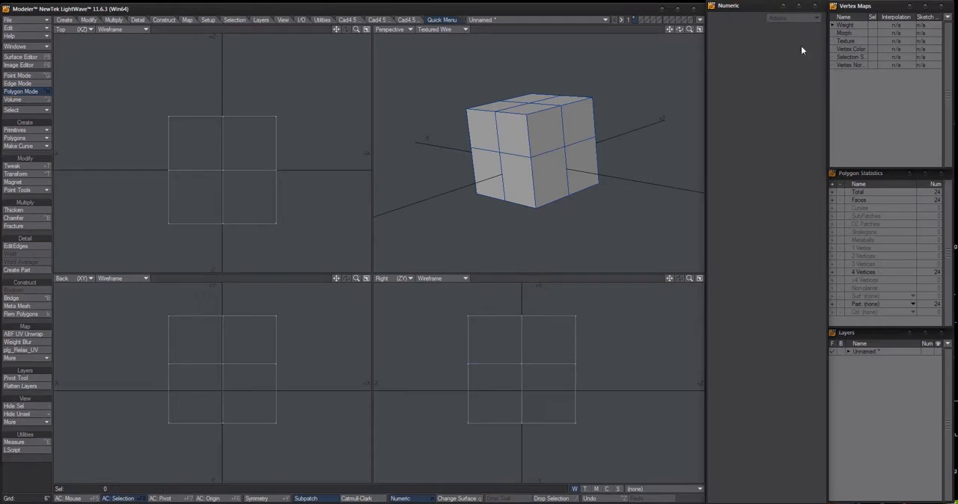
Drag the centre point of each cube face outward, including 7.75" up, 9.25" down, 6.25" in +X and 9.5" in -X
{"action": "left_click_drag", "start_coordinate": [559, 127], "coordinate": [545, 226], "text": "alt"}
{"action": "key", "text": "ctrl+t"}
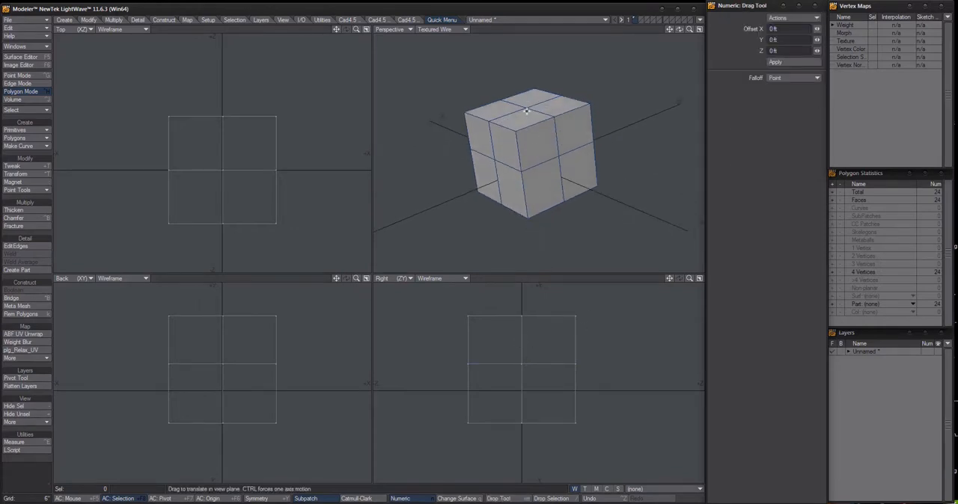
{"action": "left_click_drag", "start_coordinate": [527, 109], "coordinate": [530, 91]}
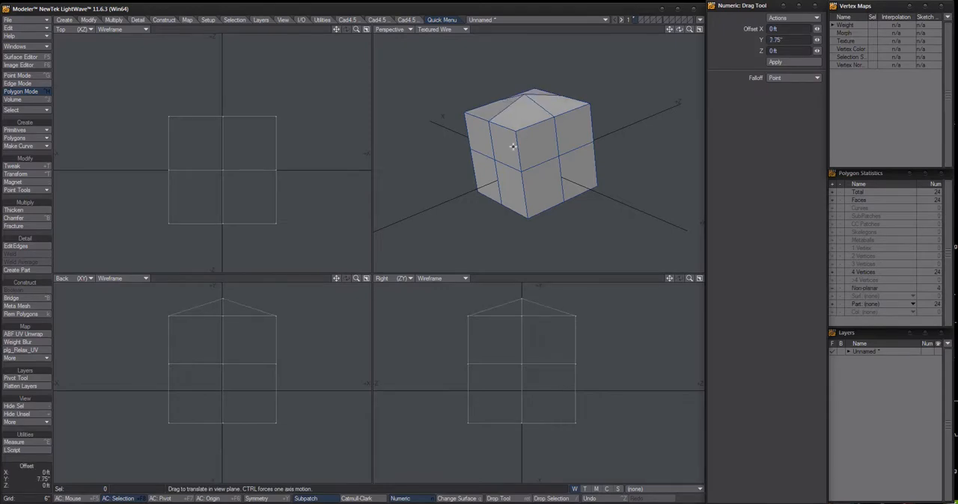
{"action": "left_click_drag", "start_coordinate": [497, 160], "coordinate": [474, 186]}
{"action": "key", "text": "ctrl+z"}
{"action": "key", "text": "ctrl+z"}
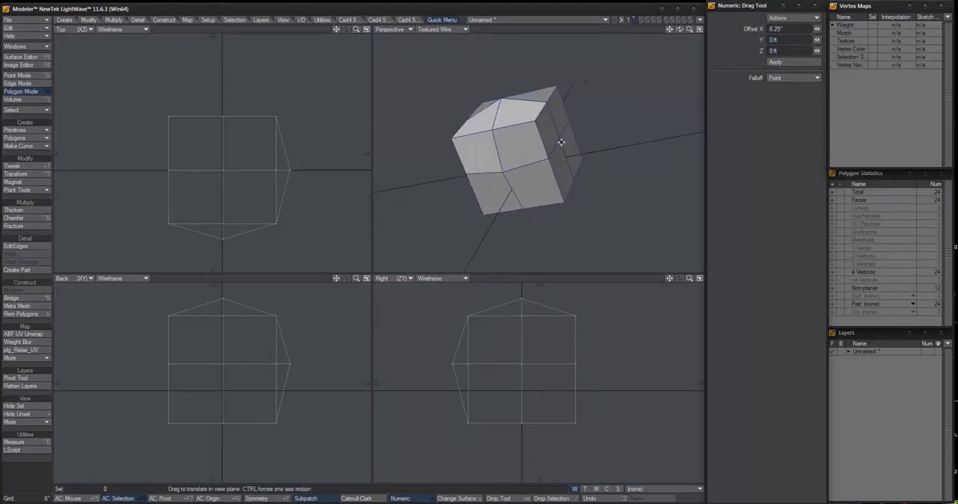
{"action": "left_click_drag", "start_coordinate": [560, 142], "coordinate": [589, 92]}
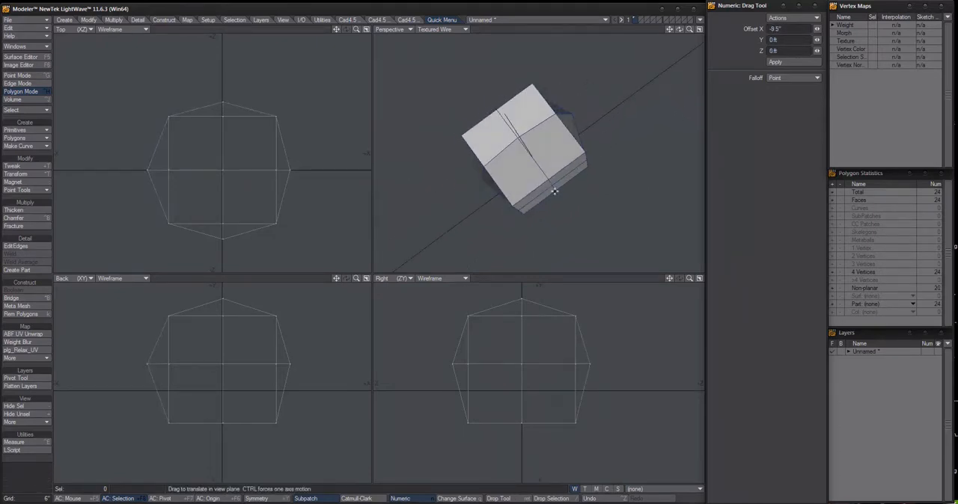
{"action": "left_click_drag", "start_coordinate": [552, 187], "coordinate": [670, 128]}
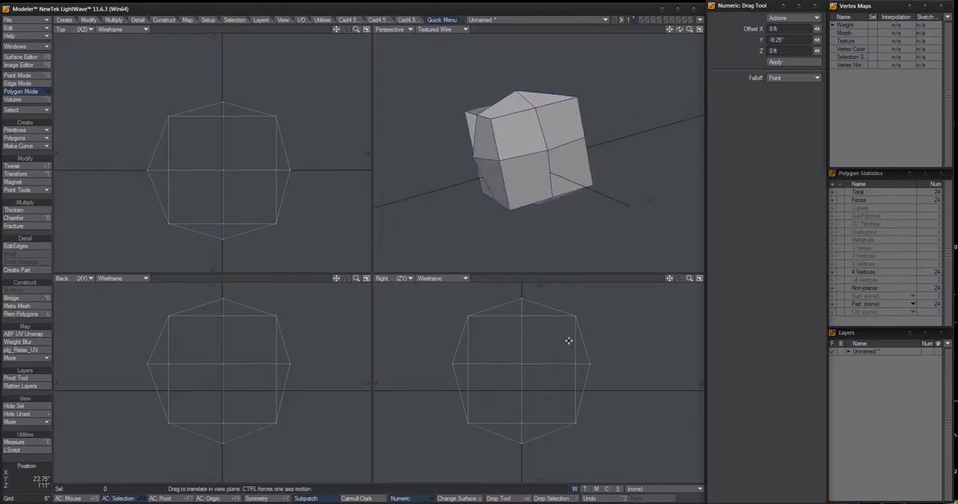
Smooth the cube into subpatches and knife it horizontally near ground level in the Right view
{"action": "key", "text": "Tab"}
{"action": "left_click_drag", "start_coordinate": [558, 196], "coordinate": [552, 156], "text": "alt"}
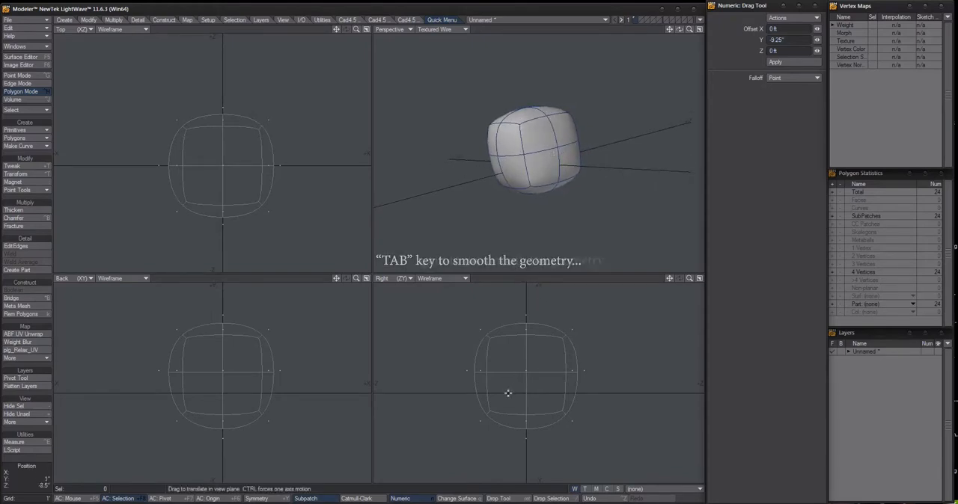
{"action": "key", "text": "shift+k"}
{"action": "key", "text": "space"}
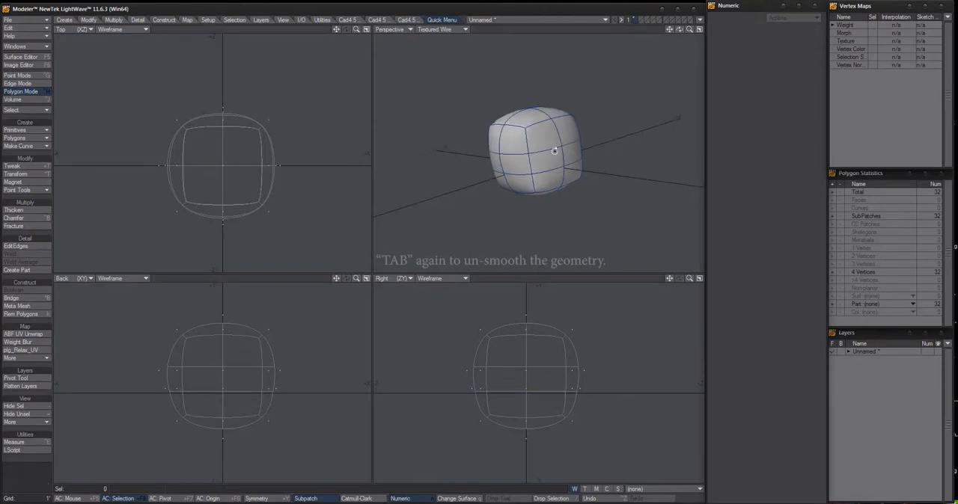
Drag the lower centre point on the front of the smoothed shape outward by 8.75" in -Z
{"action": "key", "text": "a"}
{"action": "key", "text": "ctrl+t"}
{"action": "left_click_drag", "start_coordinate": [534, 185], "coordinate": [474, 183], "text": "alt"}
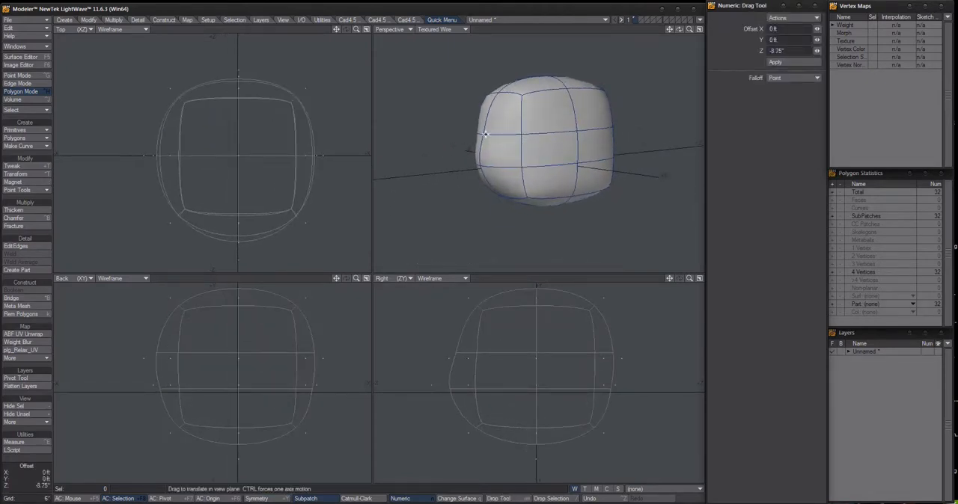
{"action": "left_click_drag", "start_coordinate": [553, 119], "coordinate": [596, 81], "text": "alt"}
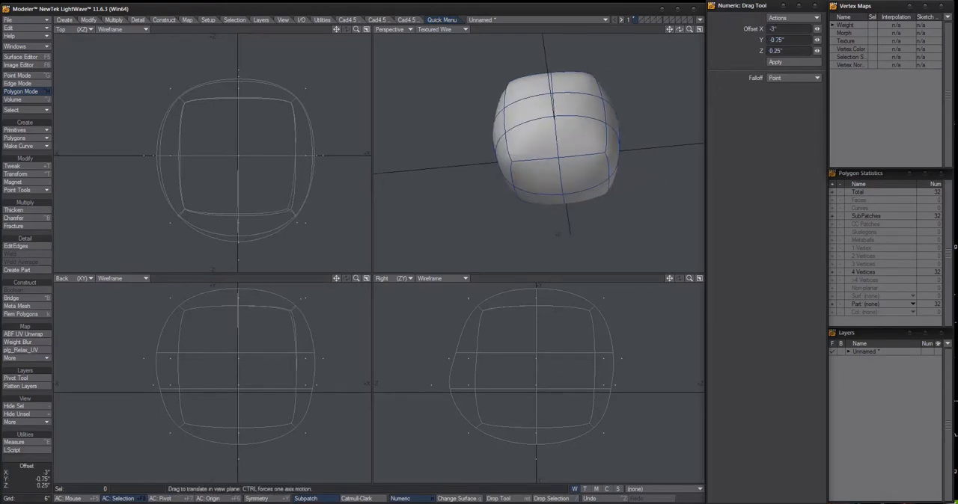
{"action": "key", "text": "ctrl+z"}
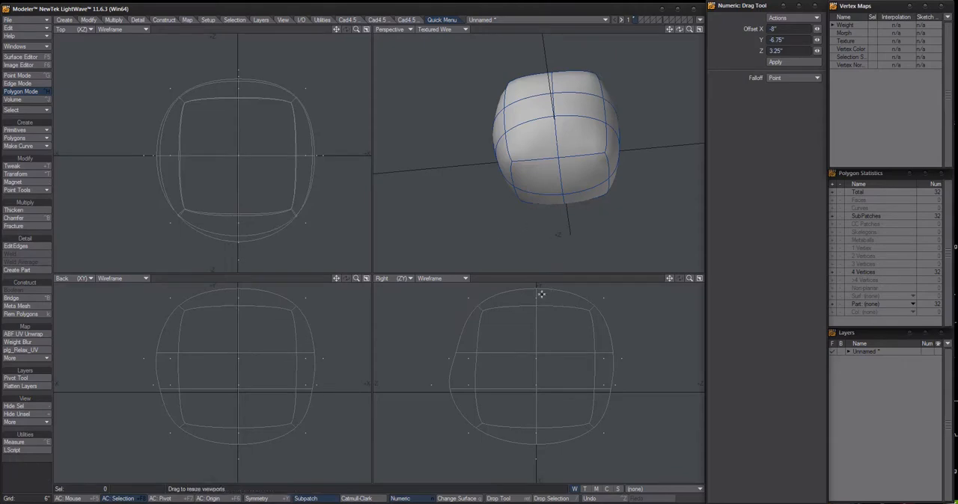
{"action": "left_click_drag", "start_coordinate": [568, 172], "coordinate": [510, 208], "text": "alt"}
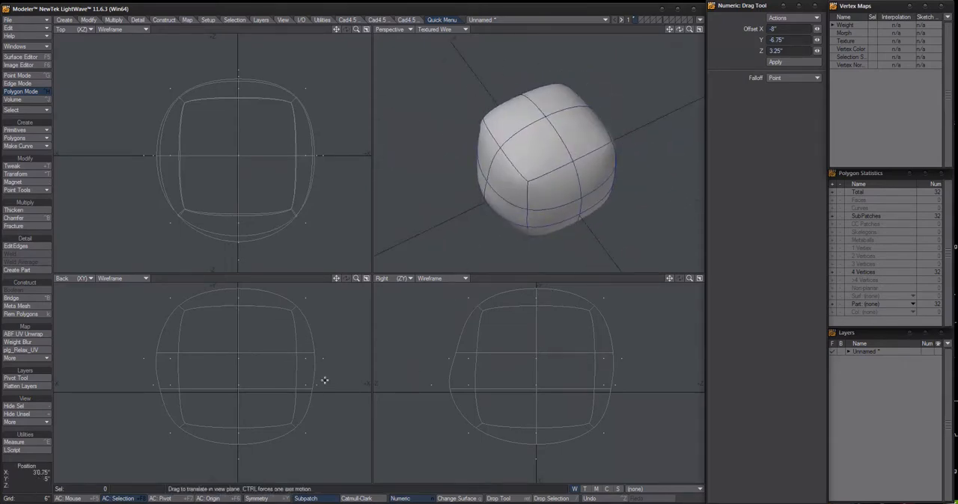
Stretch the whole shape narrower along X with a horizontal factor of 60%, keeping the vertical factor at 100%
{"action": "key", "text": "h"}
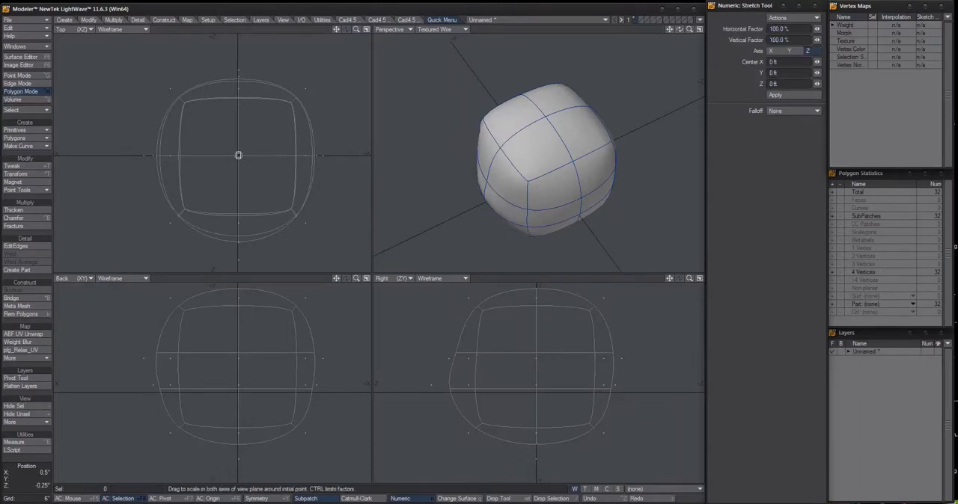
{"action": "left_click_drag", "start_coordinate": [239, 155], "coordinate": [215, 155]}
{"action": "left_click_drag", "start_coordinate": [286, 166], "coordinate": [282, 166]}
{"action": "left_click_drag", "start_coordinate": [479, 84], "coordinate": [514, 122], "text": "alt"}
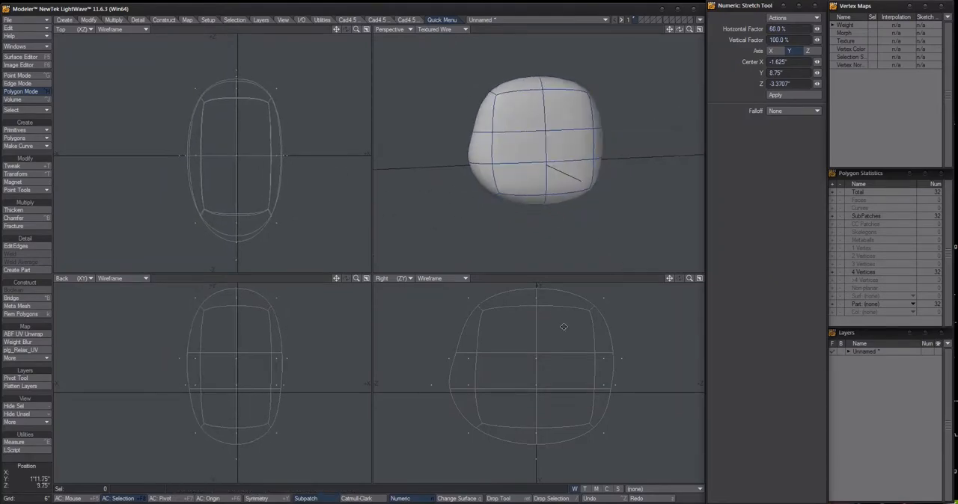
{"action": "scroll", "coordinate": [534, 362], "scroll_direction": "down", "scroll_amount": 2}
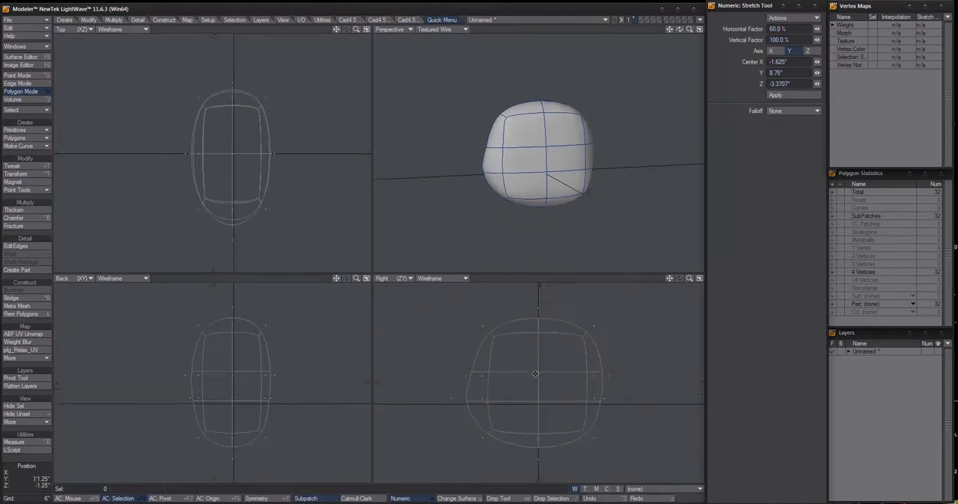
{"action": "key", "text": "Return"}
Select the middle vertical edge on each of the two opposite X sides of the shape
{"action": "left_click_drag", "start_coordinate": [545, 158], "coordinate": [613, 170], "text": "alt"}
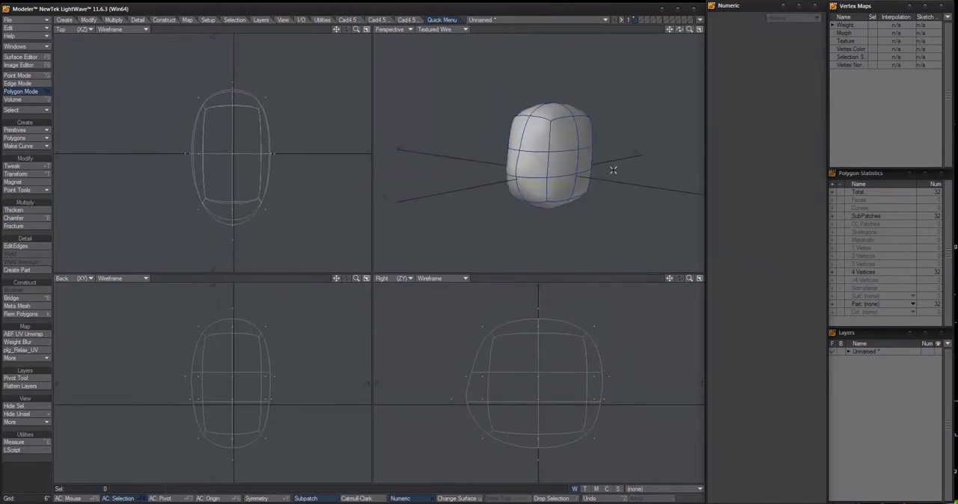
{"action": "key", "text": "ctrl+h"}
{"action": "left_click", "coordinate": [577, 160]}
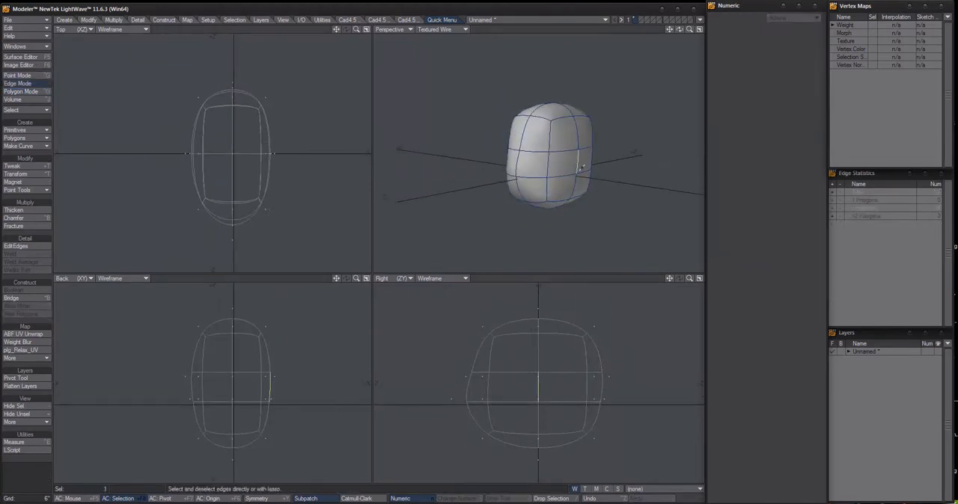
{"action": "key", "text": "ctrl+g"}
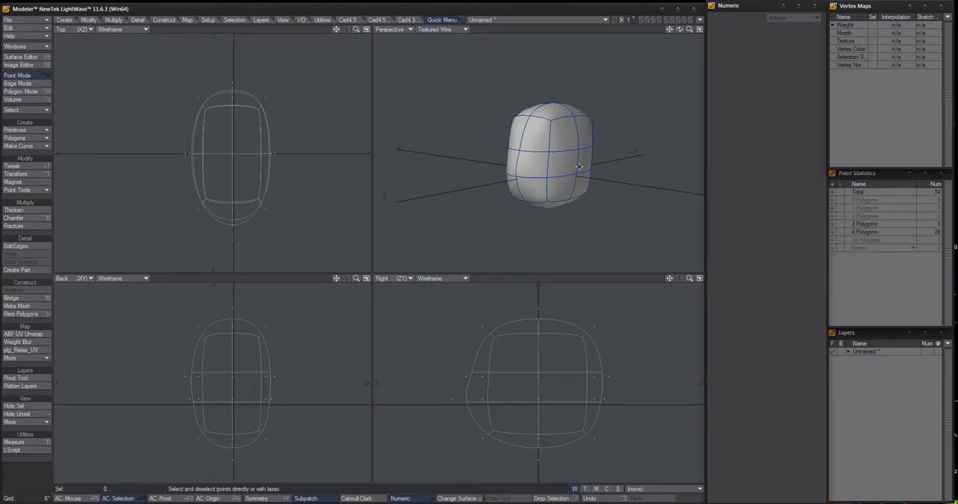
{"action": "key", "text": "ctrl+h"}
{"action": "left_click", "coordinate": [578, 166]}
{"action": "left_click_drag", "start_coordinate": [578, 167], "coordinate": [537, 163], "text": "alt"}
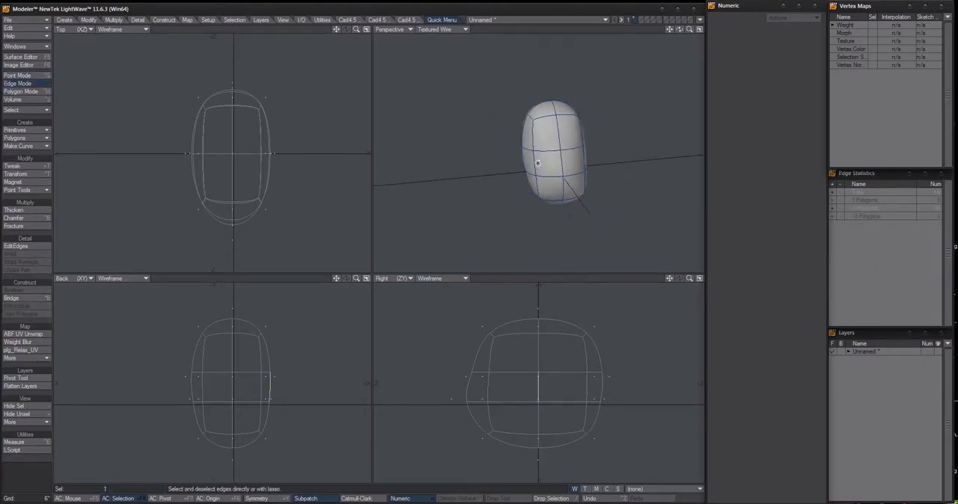
{"action": "left_click", "coordinate": [520, 158]}
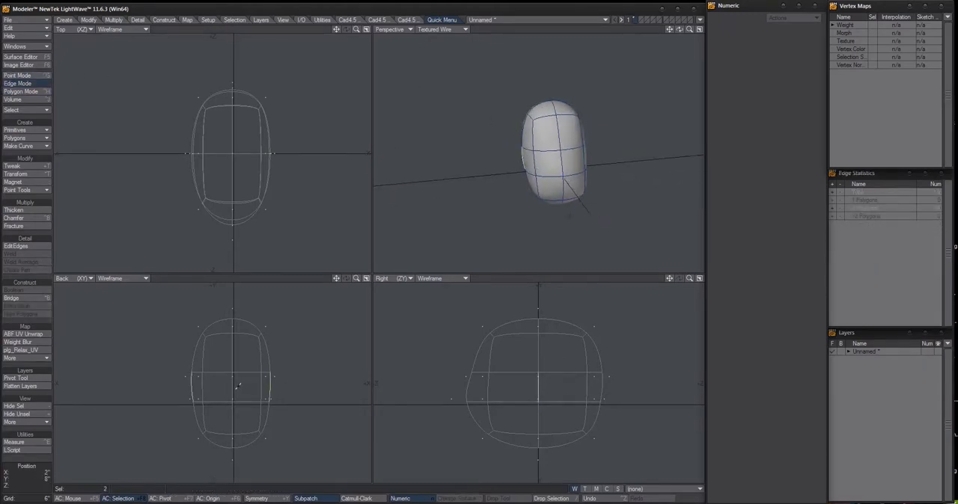
Stretch the two selected side edges apart horizontally in the Back view by 125%, followed by another 105%
{"action": "key", "text": "h"}
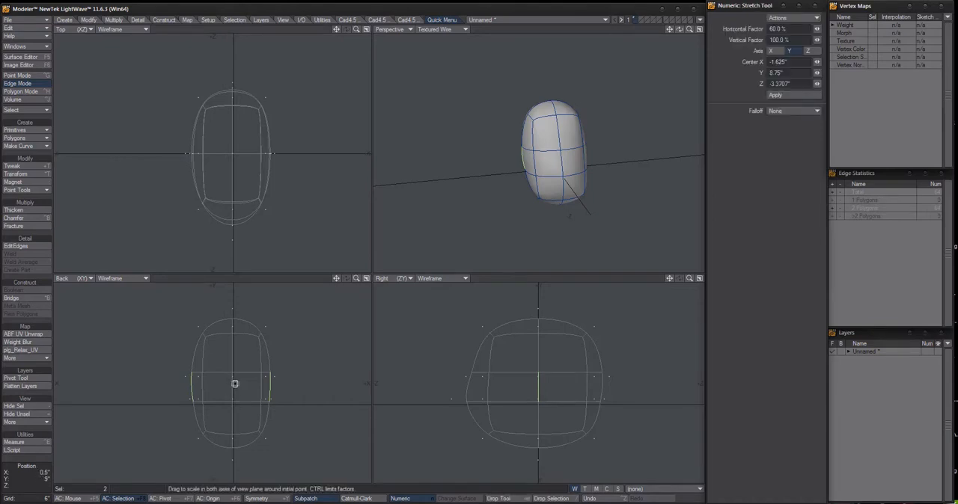
{"action": "left_click_drag", "start_coordinate": [232, 387], "coordinate": [249, 386], "text": "ctrl"}
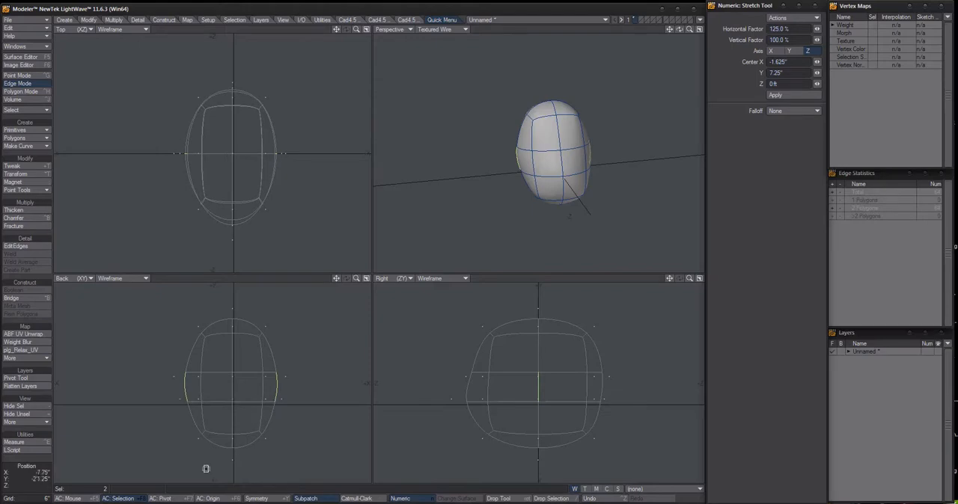
{"action": "key", "text": "a"}
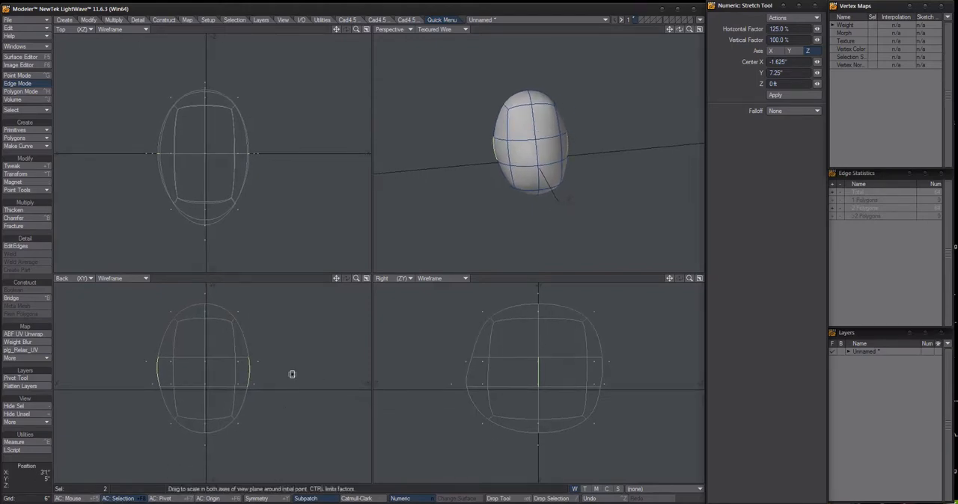
{"action": "left_click_drag", "start_coordinate": [297, 366], "coordinate": [294, 370]}
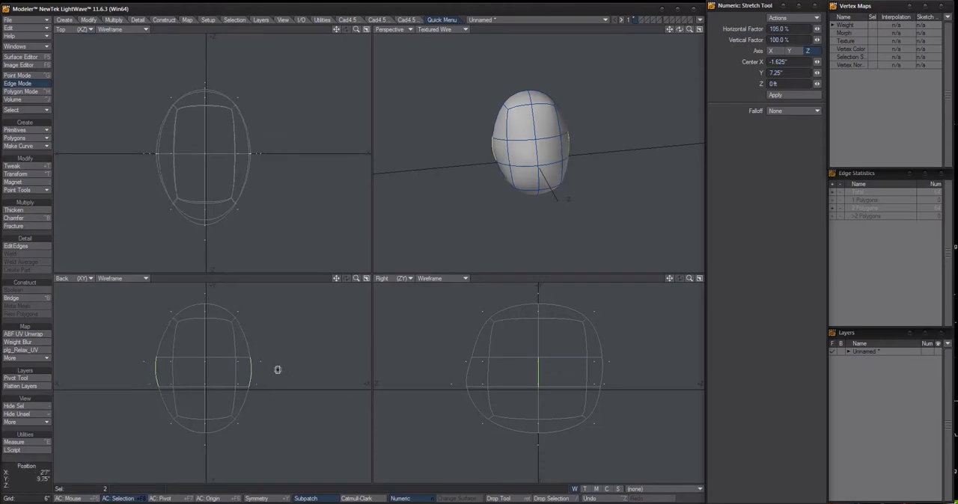
Try stretching the selected edges horizontally to 109% with the action centre set to Mouse, undo it and restore the Selection action centre
{"action": "left_click", "coordinate": [85, 499]}
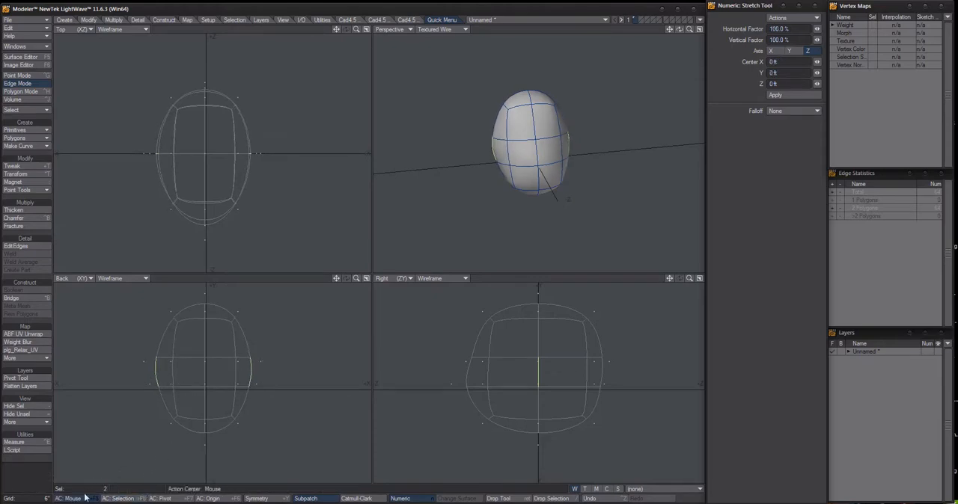
{"action": "mouse_move", "coordinate": [317, 379]}
{"action": "left_mouse_down"}
{"action": "mouse_move", "coordinate": [338, 378]}
{"action": "mouse_move", "coordinate": [321, 379]}
{"action": "left_mouse_up"}
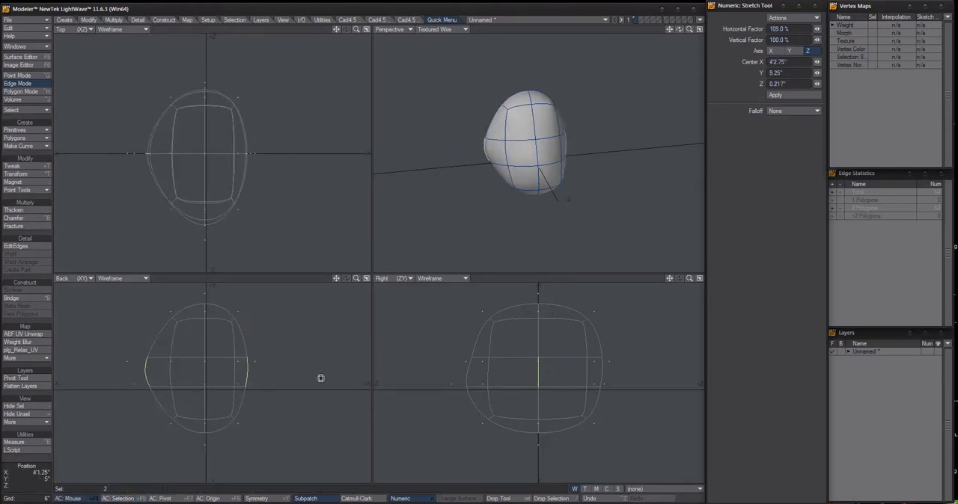
{"action": "key", "text": "ctrl+z"}
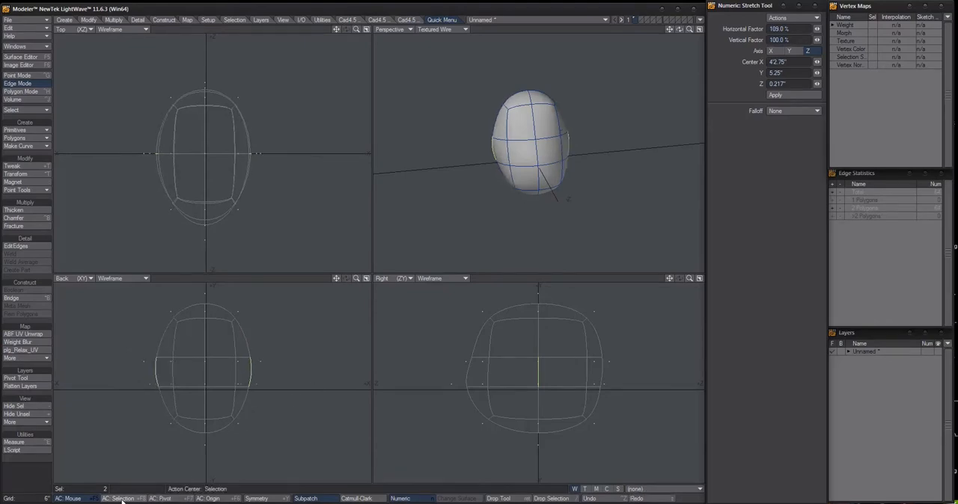
{"action": "left_click", "coordinate": [122, 499]}
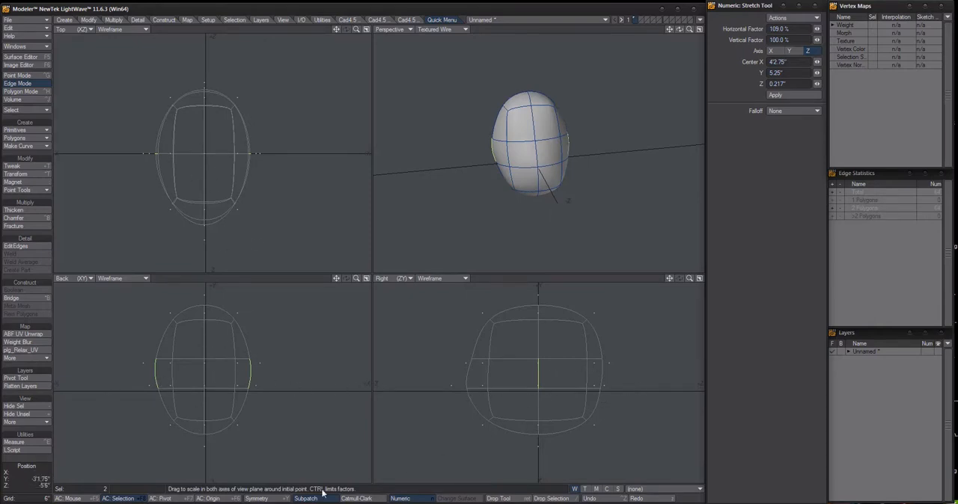
Try the Pivot action centre while inspecting the shape, and return the action centre to Selection
{"action": "left_click", "coordinate": [164, 500]}
{"action": "left_click_drag", "start_coordinate": [280, 187], "coordinate": [283, 187], "text": "alt"}
{"action": "left_click_drag", "start_coordinate": [610, 175], "coordinate": [562, 110], "text": "alt"}
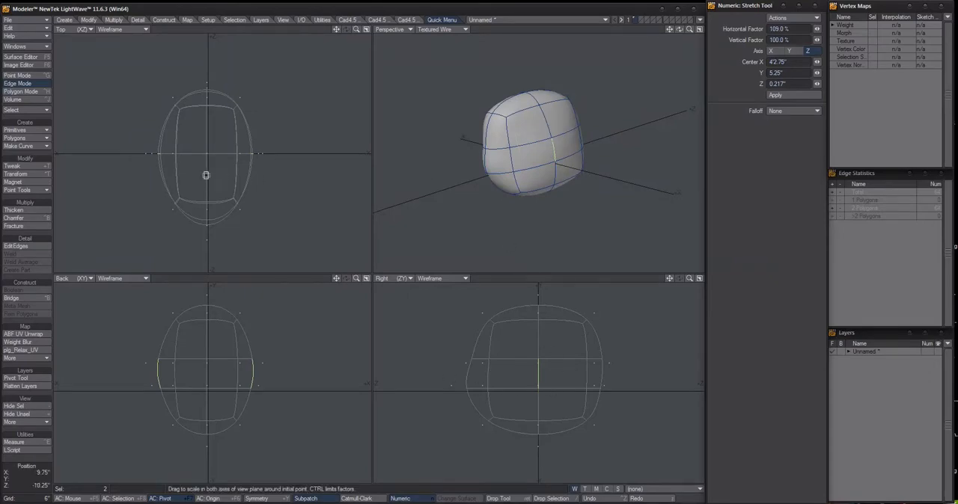
{"action": "left_click_drag", "start_coordinate": [582, 173], "coordinate": [621, 159], "text": "alt"}
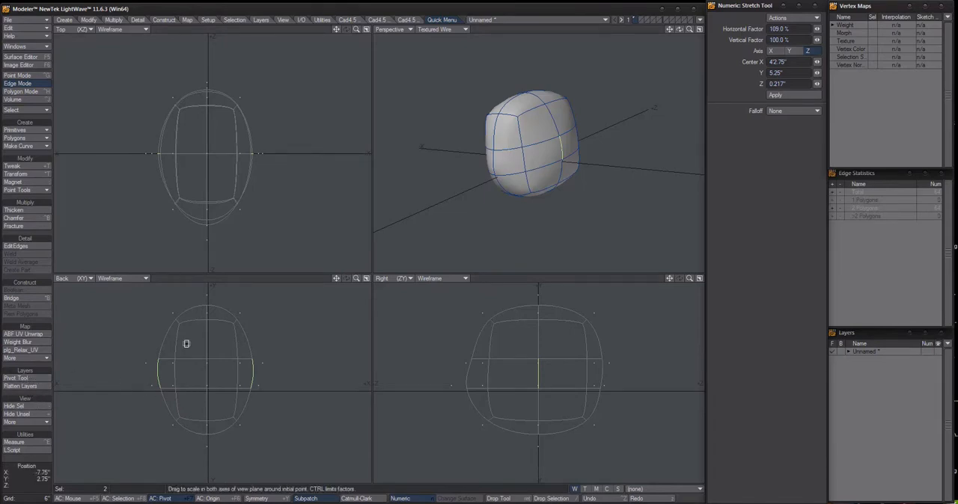
{"action": "left_click_drag", "start_coordinate": [545, 186], "coordinate": [523, 184], "text": "alt"}
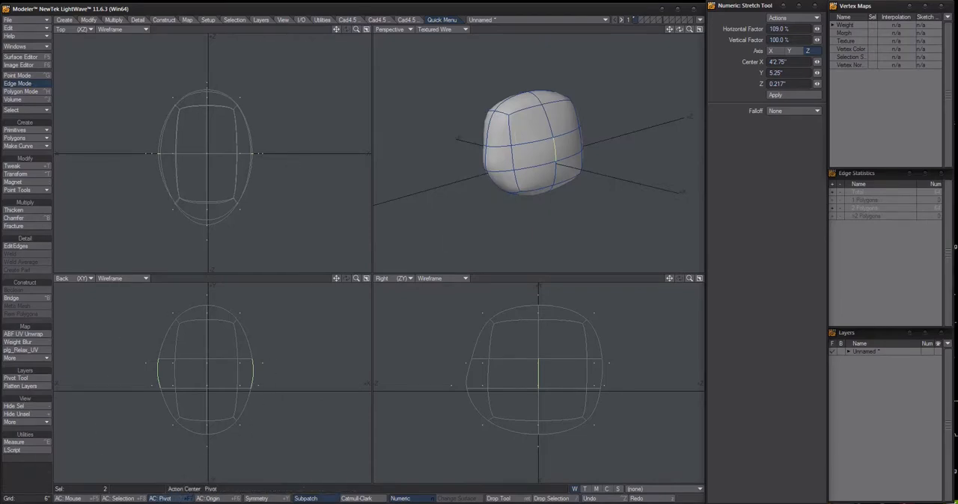
{"action": "left_click", "coordinate": [123, 501]}
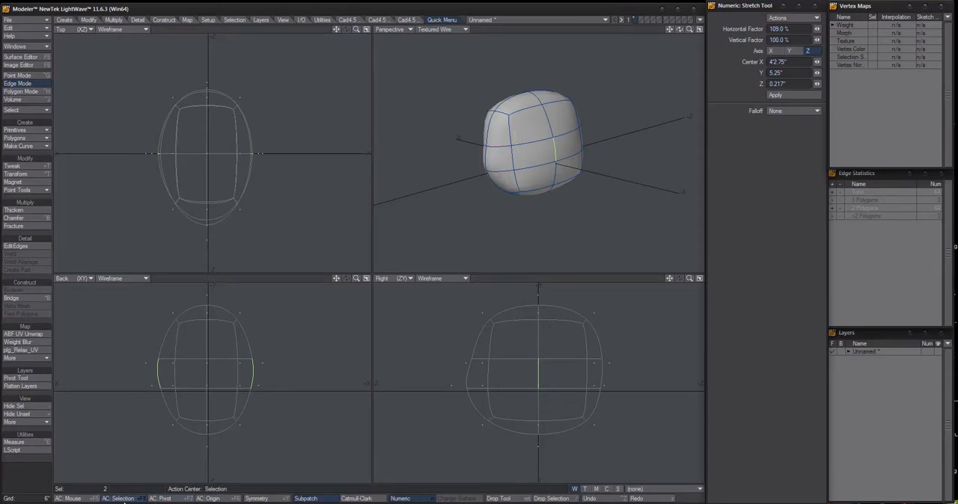
Clear the edge selection and select the four polygons on the underside of the shape
{"action": "left_click_drag", "start_coordinate": [540, 240], "coordinate": [588, 244], "text": "alt"}
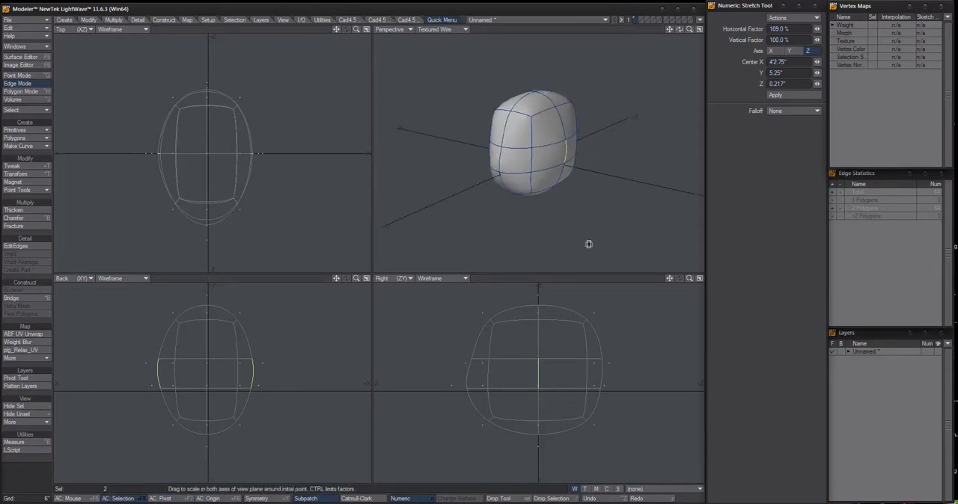
{"action": "key", "text": "Return"}
{"action": "key", "text": "slash"}
{"action": "scroll", "coordinate": [546, 157], "scroll_direction": "up", "scroll_amount": 2}
{"action": "left_click_drag", "start_coordinate": [546, 156], "coordinate": [521, 134], "text": "alt"}
{"action": "key", "text": "space"}
{"action": "left_click_drag", "start_coordinate": [538, 191], "coordinate": [549, 209]}
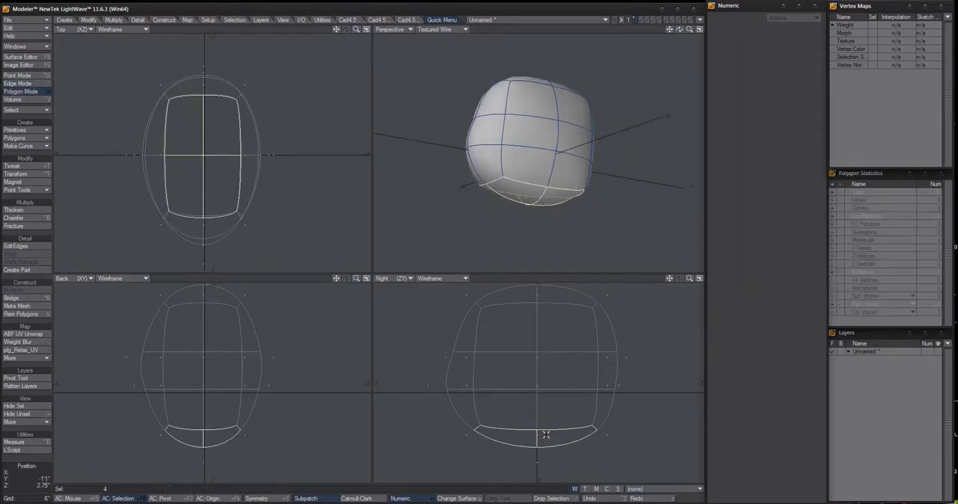
Extend the four bottom polygons and move them -11.25" in Y and 2.5" in Z
{"action": "key", "text": "e"}
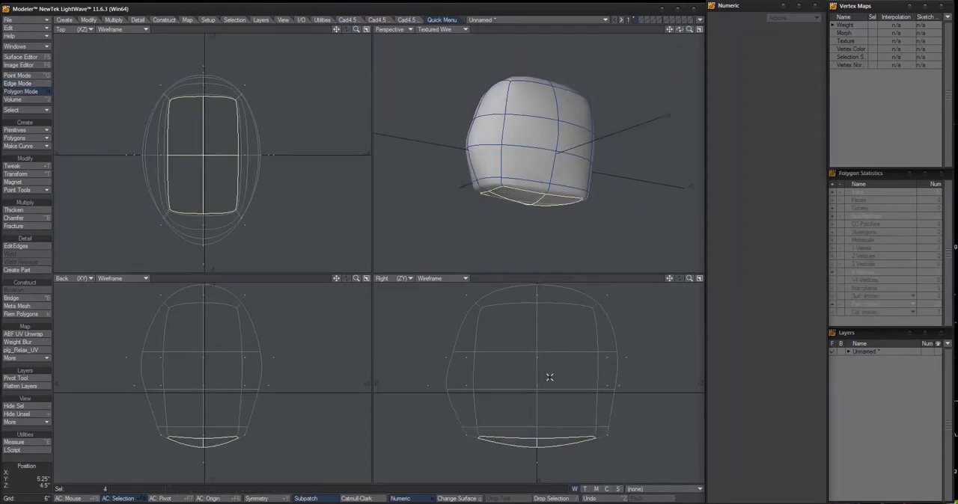
{"action": "key", "text": "t"}
{"action": "left_click_drag", "start_coordinate": [551, 374], "coordinate": [559, 407]}
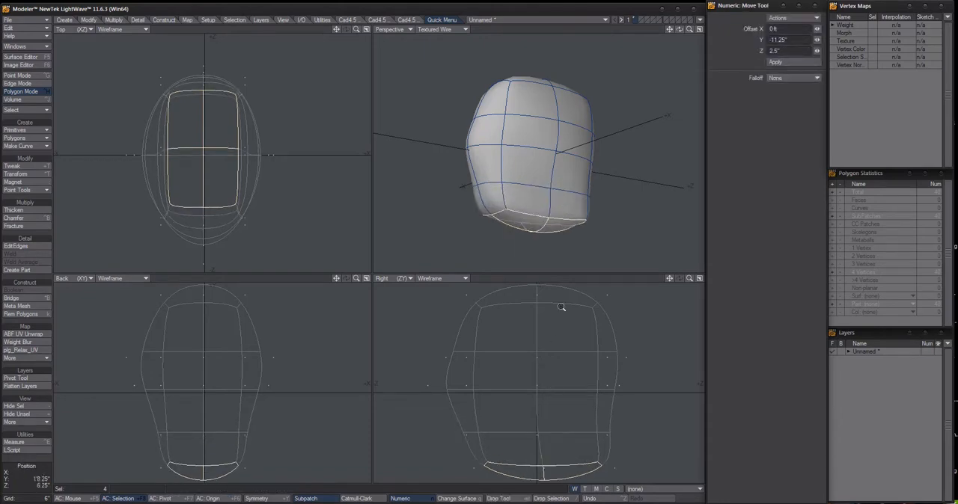
Stretch the four bottom polygons shorter front to back, flatten them to 17% in height and narrow them to 62% in width
{"action": "scroll", "coordinate": [533, 176], "scroll_direction": "down", "scroll_amount": 3}
{"action": "scroll", "coordinate": [545, 202], "scroll_direction": "up", "scroll_amount": 3}
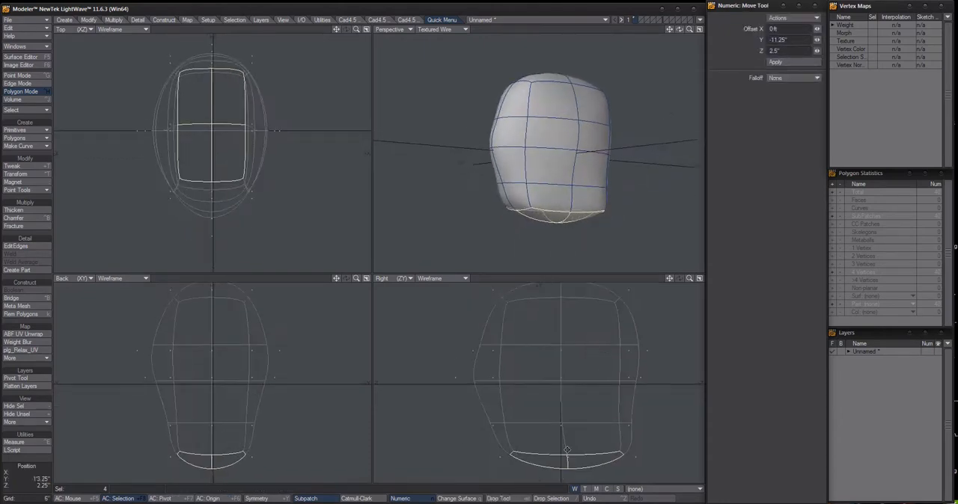
{"action": "key", "text": "h"}
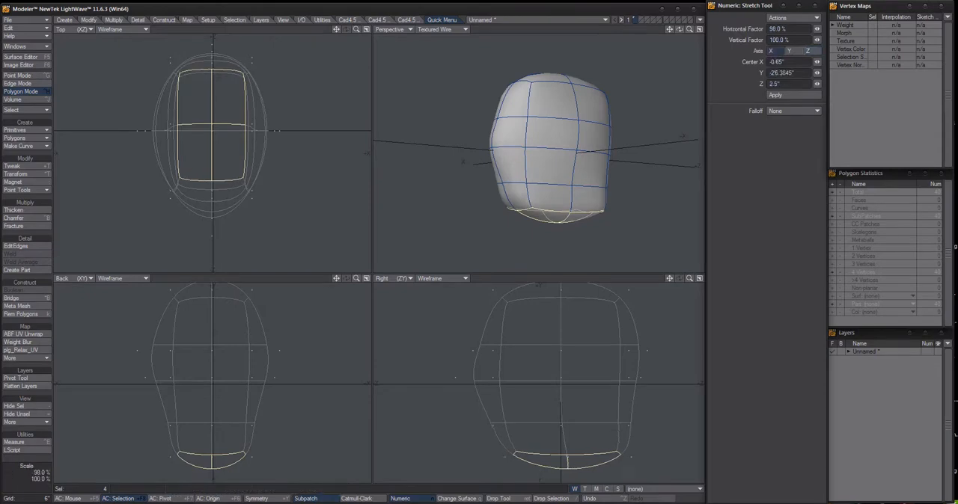
{"action": "left_click_drag", "start_coordinate": [571, 466], "coordinate": [574, 432]}
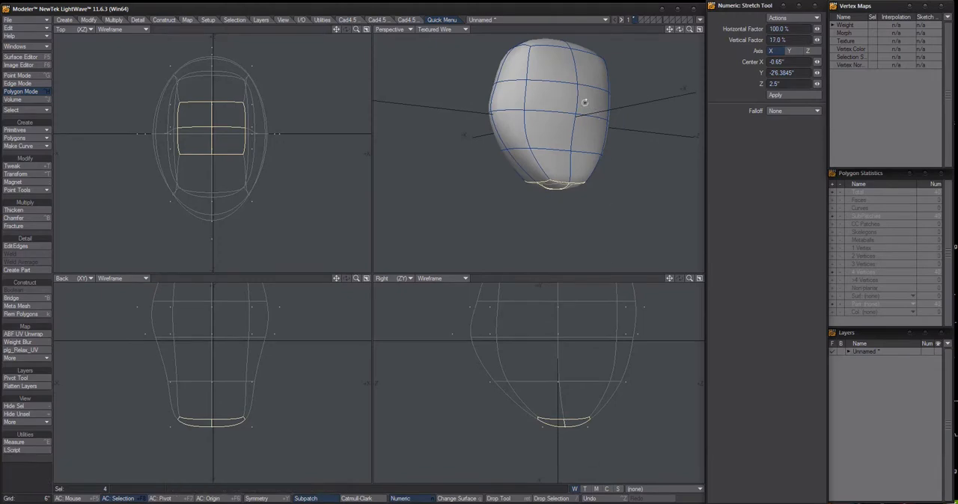
{"action": "left_click_drag", "start_coordinate": [586, 107], "coordinate": [633, 182], "text": "alt"}
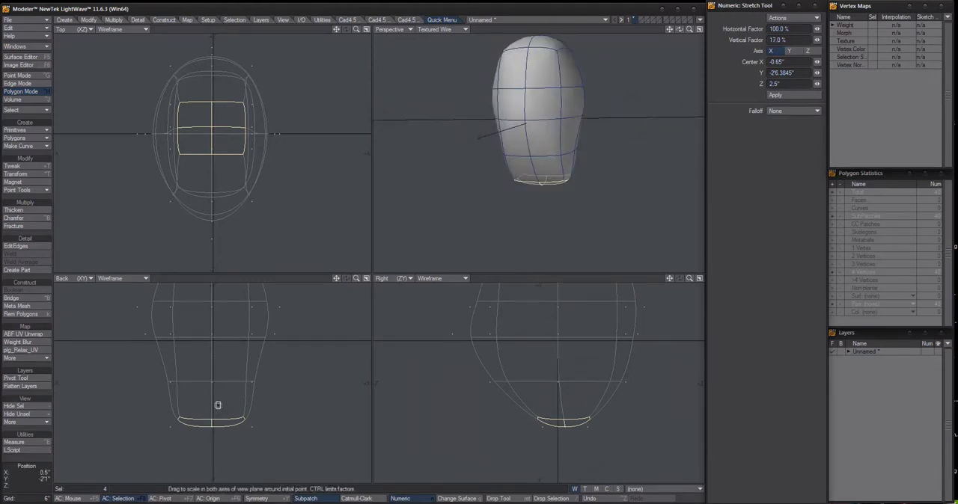
{"action": "left_click_drag", "start_coordinate": [213, 133], "coordinate": [185, 132], "text": "ctrl"}
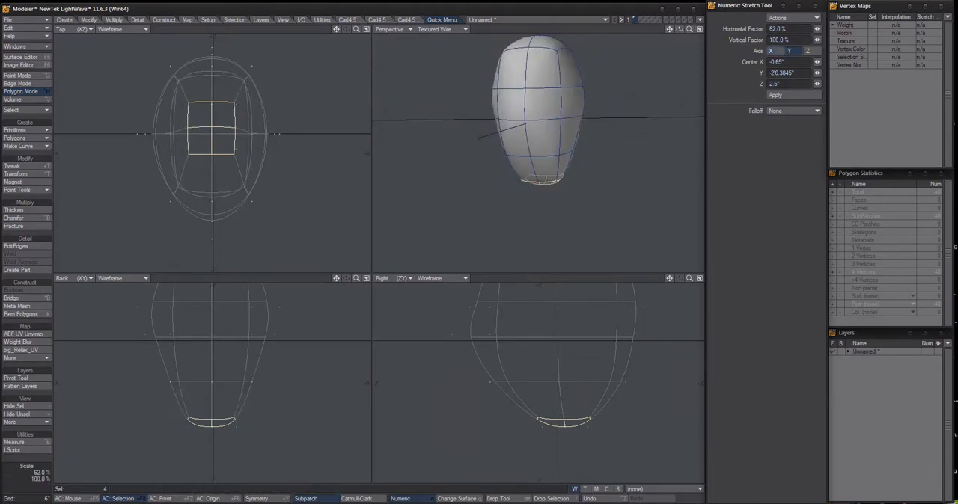
Reshape the bottom polygon group into a rounder outline by pulling its boundary points outward with the Drag tool
{"action": "left_click_drag", "start_coordinate": [543, 242], "coordinate": [634, 244], "text": "alt"}
{"action": "key", "text": "ctrl+t"}
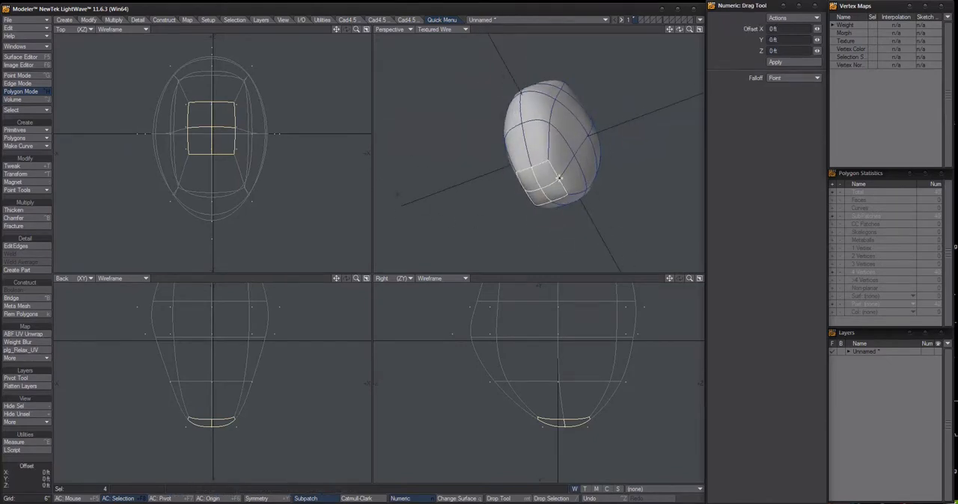
{"action": "left_click_drag", "start_coordinate": [556, 175], "coordinate": [533, 168]}
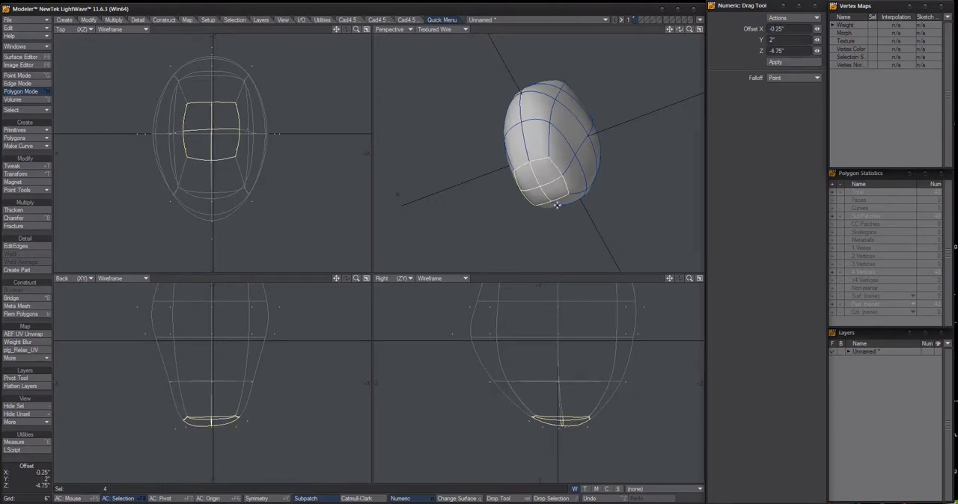
{"action": "left_click_drag", "start_coordinate": [556, 203], "coordinate": [562, 229]}
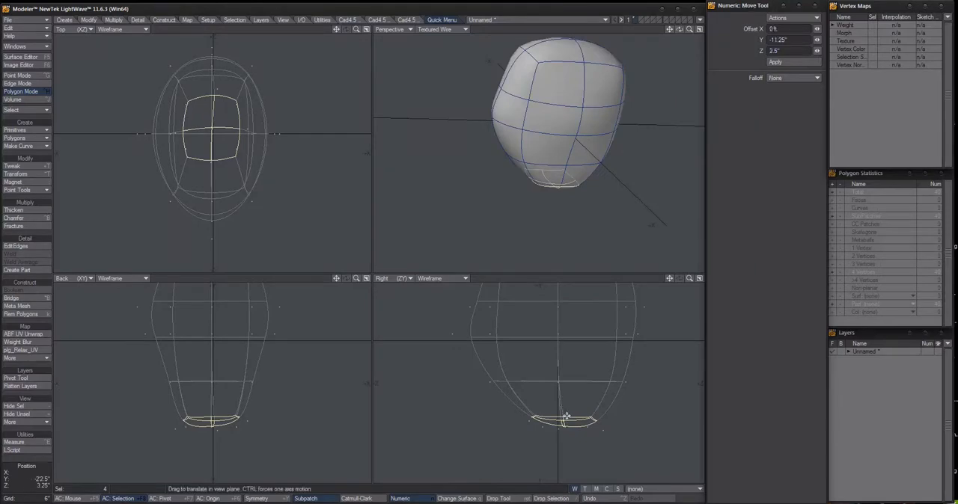
Extend the four bottom polygons downward into a short neck and clear the polygon selection
{"action": "left_click_drag", "start_coordinate": [566, 416], "coordinate": [568, 437]}
{"action": "key", "text": "e"}
{"action": "left_click", "coordinate": [578, 277]}
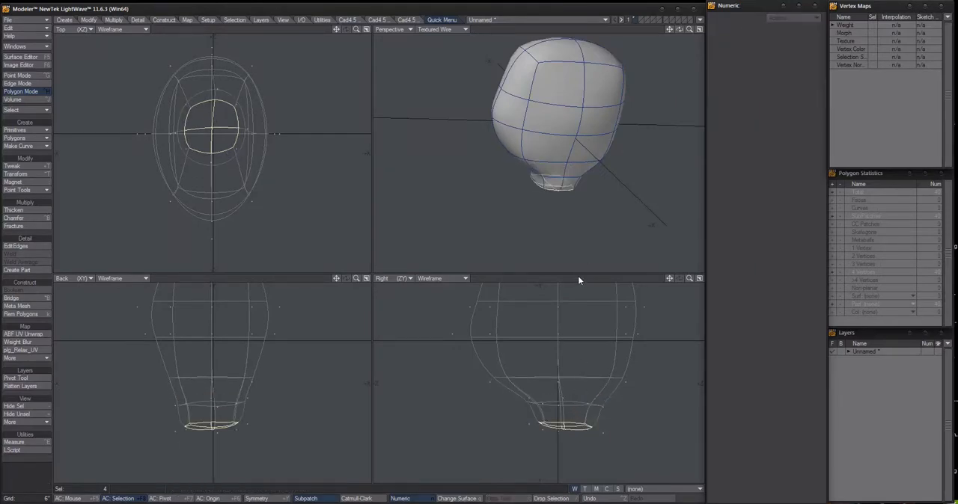
{"action": "left_click", "coordinate": [577, 278]}
Pull the upper corner points of the head downward and inward with the Drag tool to round off the top
{"action": "scroll", "coordinate": [576, 154], "scroll_direction": "up", "scroll_amount": 1}
{"action": "scroll", "coordinate": [524, 142], "scroll_direction": "down", "scroll_amount": 2}
{"action": "left_click_drag", "start_coordinate": [526, 142], "coordinate": [523, 95], "text": "alt"}
{"action": "scroll", "coordinate": [569, 107], "scroll_direction": "up", "scroll_amount": 2}
{"action": "left_click_drag", "start_coordinate": [523, 95], "coordinate": [532, 161], "text": "alt+shift"}
{"action": "left_click_drag", "start_coordinate": [533, 161], "coordinate": [539, 84], "text": "alt"}
{"action": "left_click_drag", "start_coordinate": [522, 140], "coordinate": [548, 158], "text": "ctrl+alt"}
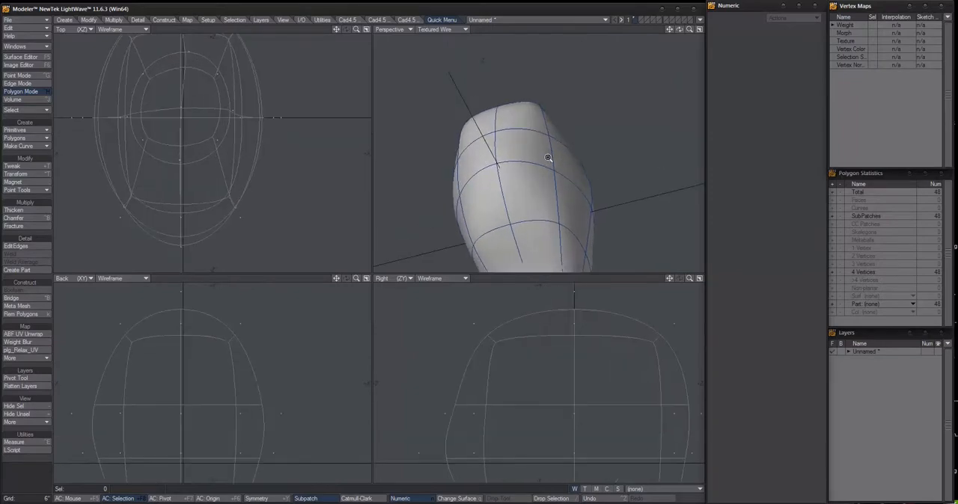
{"action": "key", "text": "ctrl+t"}
{"action": "left_click_drag", "start_coordinate": [538, 103], "coordinate": [534, 109]}
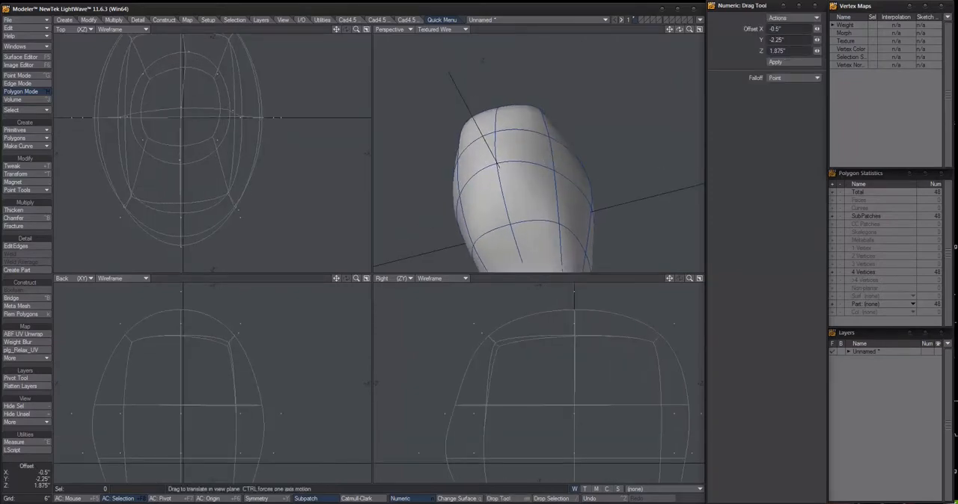
{"action": "left_click_drag", "start_coordinate": [500, 149], "coordinate": [552, 152], "text": "alt"}
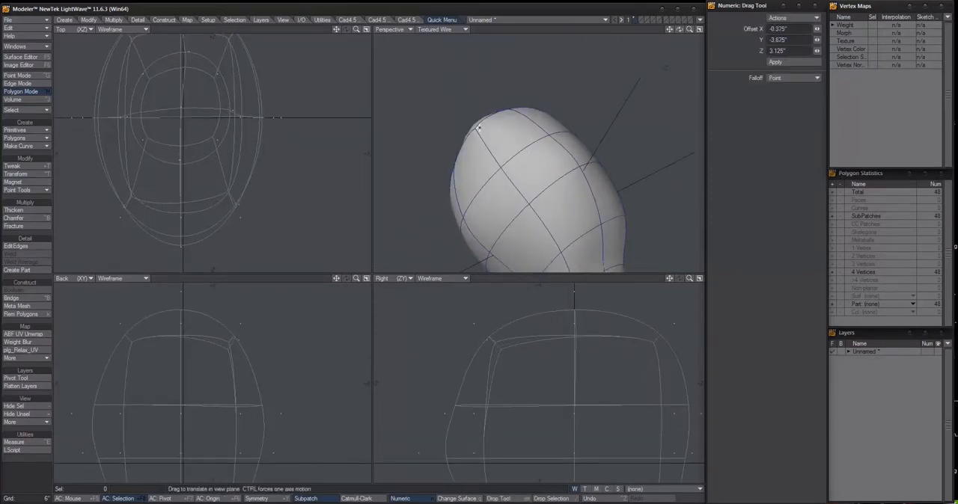
{"action": "left_click_drag", "start_coordinate": [475, 127], "coordinate": [469, 148]}
{"action": "scroll", "coordinate": [468, 149], "scroll_direction": "down", "scroll_amount": 3}
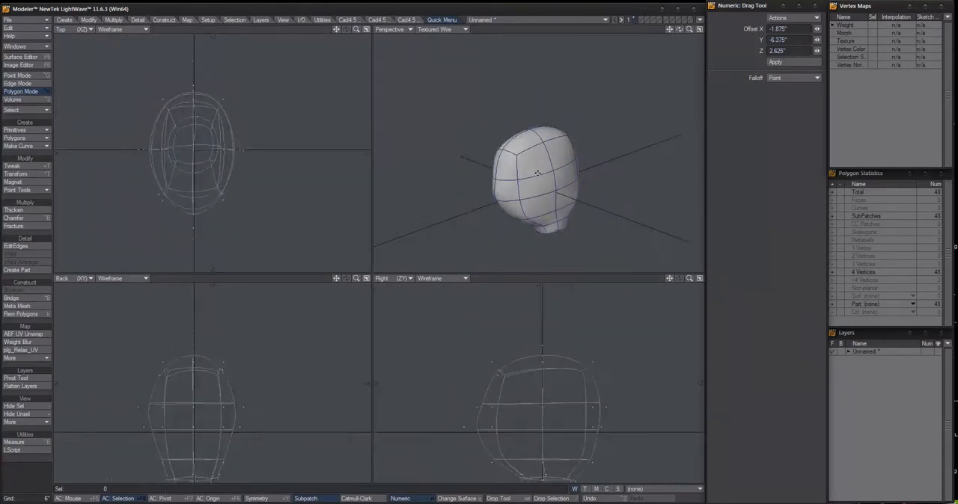
{"action": "scroll", "coordinate": [527, 164], "scroll_direction": "up", "scroll_amount": 3}
{"action": "left_click_drag", "start_coordinate": [547, 200], "coordinate": [528, 157], "text": "alt+shift"}
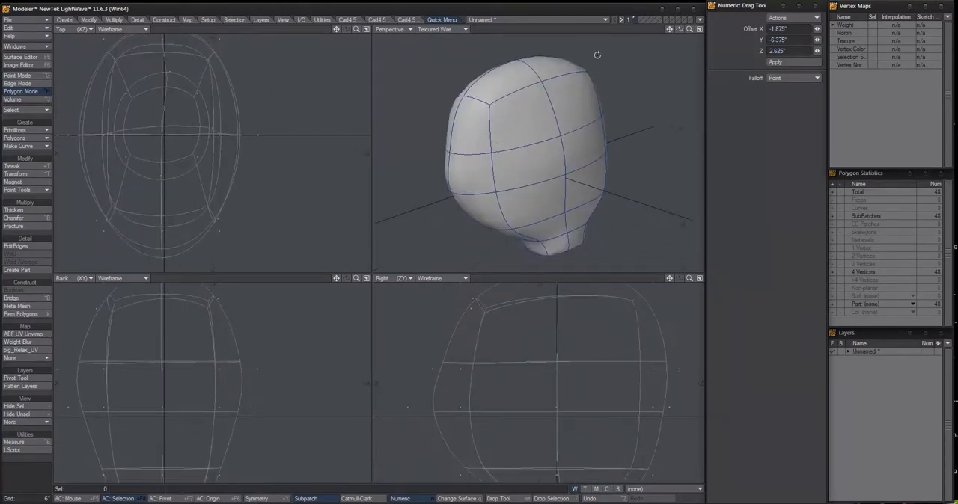
Save the object as HairTutorial in the Objects folder of HairTutorial under LW11.6.3.2021_Work_Area
{"action": "left_click", "coordinate": [39, 22]}
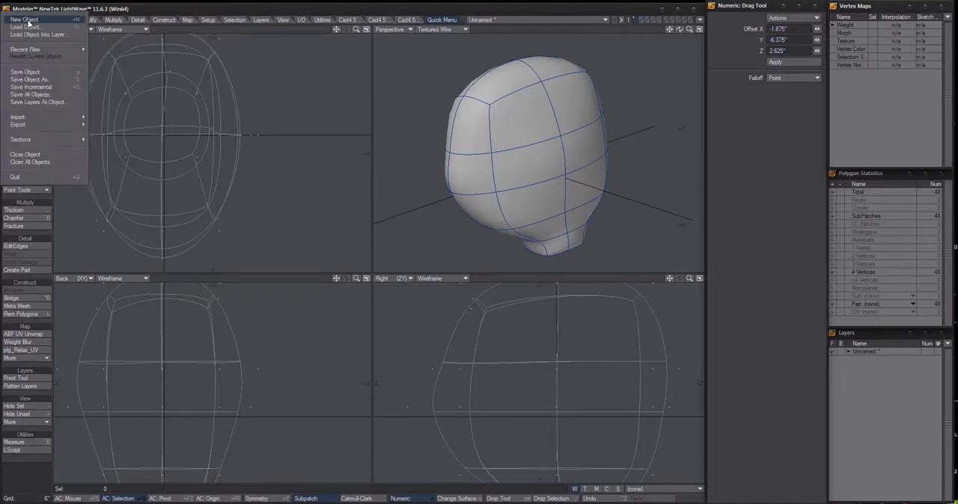
{"action": "left_click", "coordinate": [52, 77]}
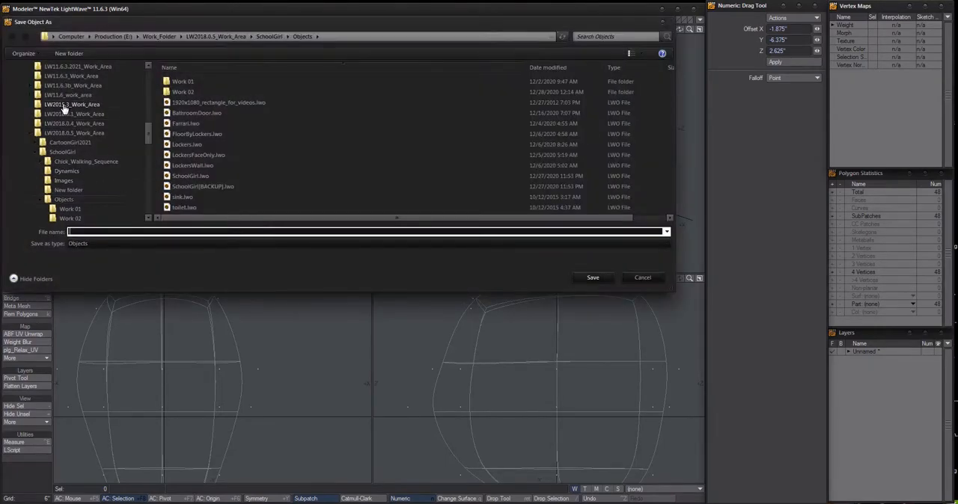
{"action": "left_click", "coordinate": [84, 87]}
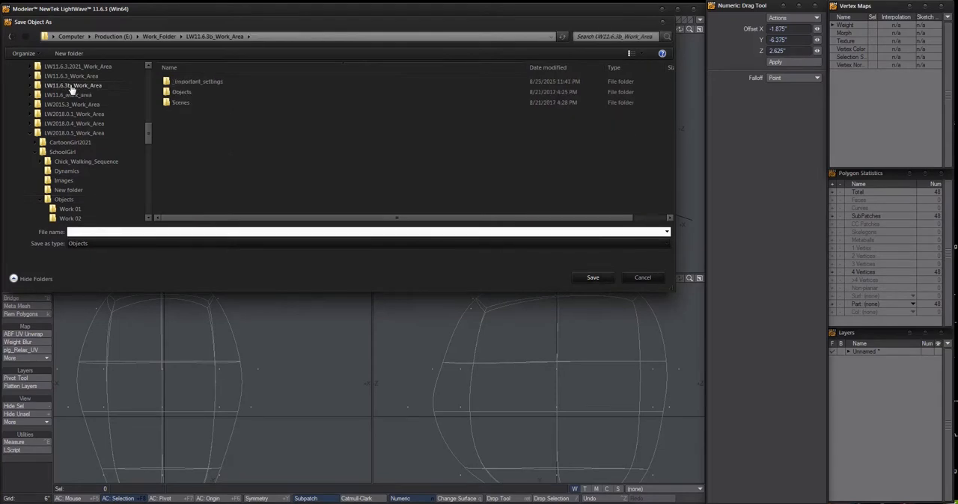
{"action": "scroll", "coordinate": [78, 97], "scroll_direction": "up", "scroll_amount": 2}
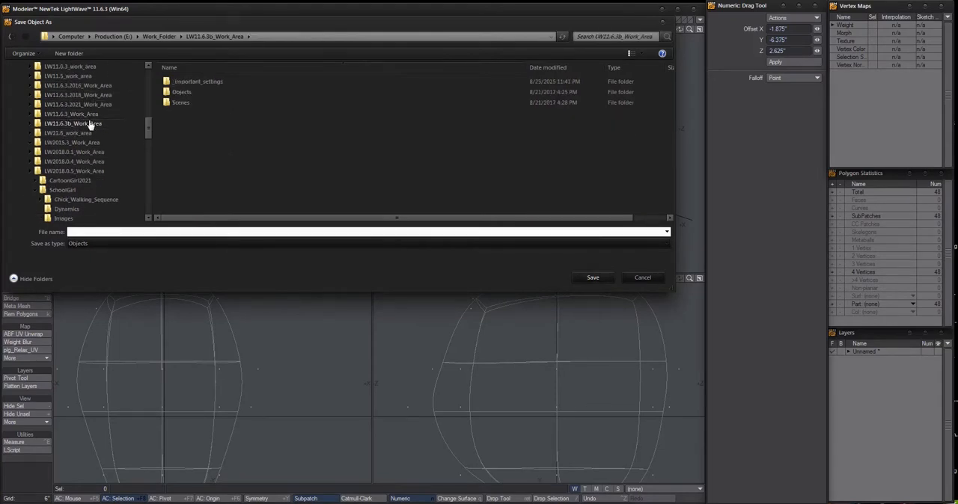
{"action": "left_click", "coordinate": [80, 105]}
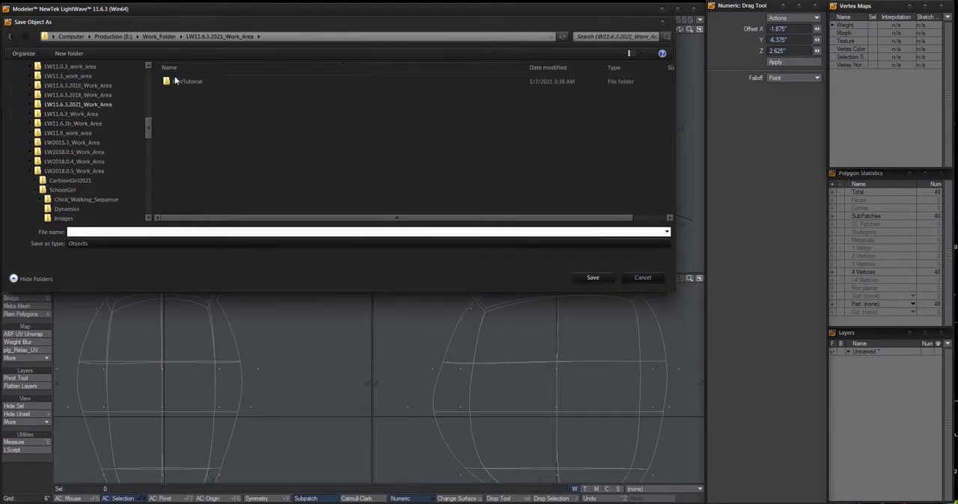
{"action": "double_click", "coordinate": [178, 81]}
{"action": "double_click", "coordinate": [181, 91]}
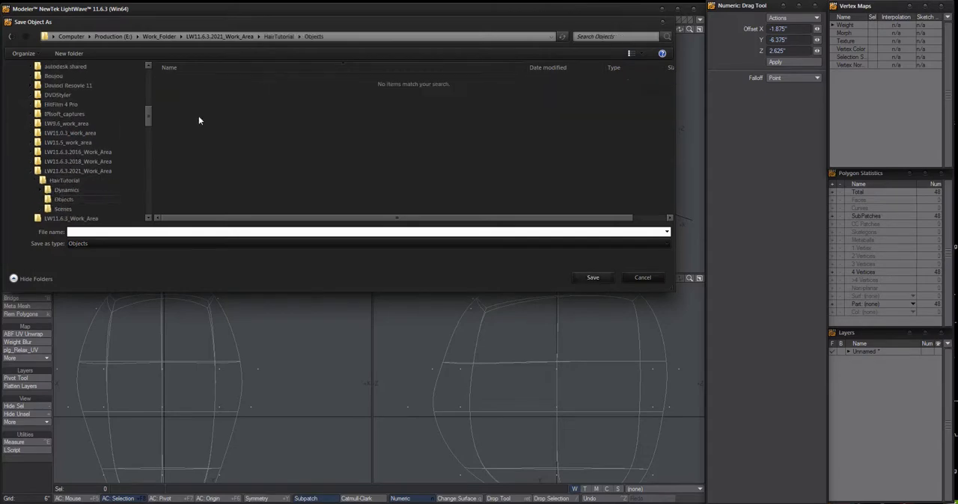
{"action": "left_click", "coordinate": [153, 231]}
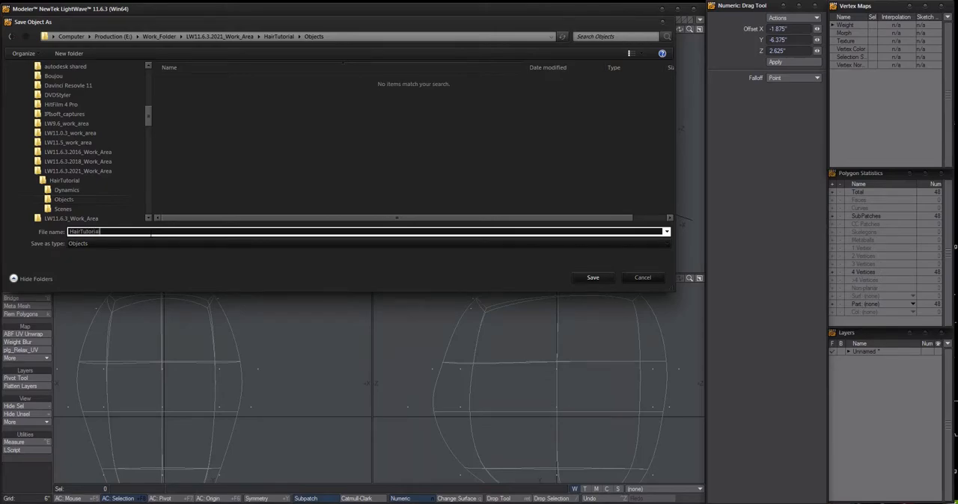
{"action": "key", "text": "Return"}
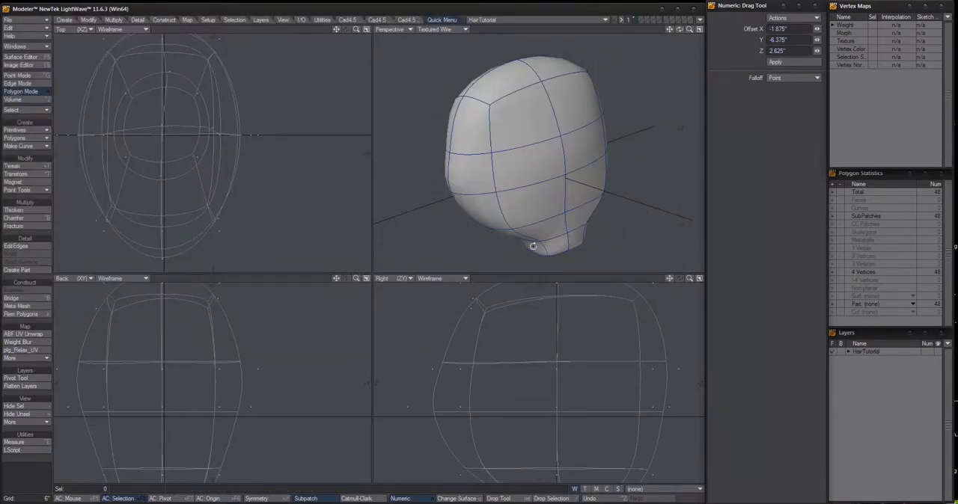
{"action": "left_click_drag", "start_coordinate": [531, 245], "coordinate": [538, 100], "text": "alt"}
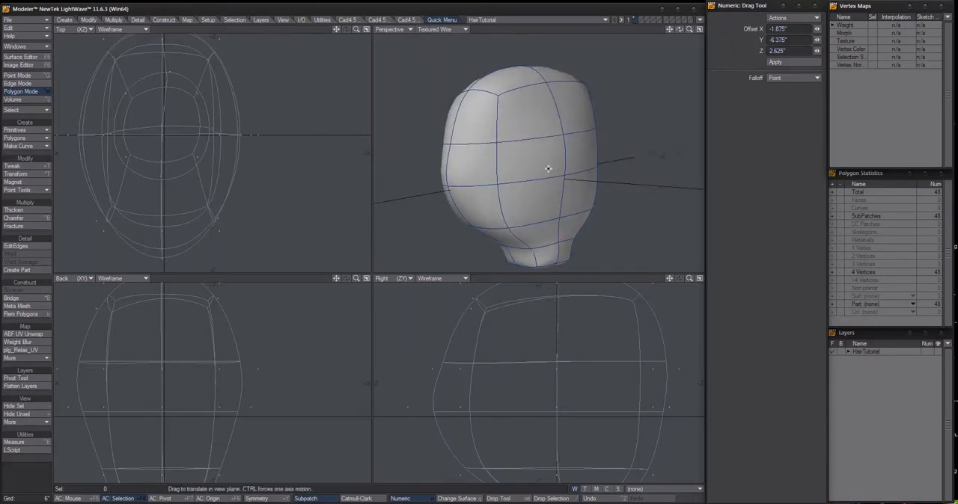
{"action": "left_click_drag", "start_coordinate": [549, 168], "coordinate": [561, 152], "text": "ctrl+alt"}
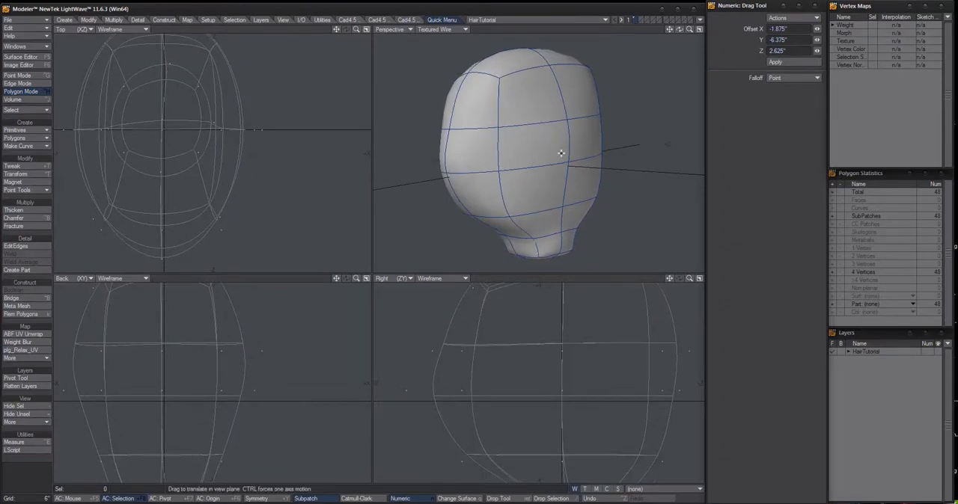
{"action": "left_click_drag", "start_coordinate": [538, 152], "coordinate": [534, 135], "text": "alt"}
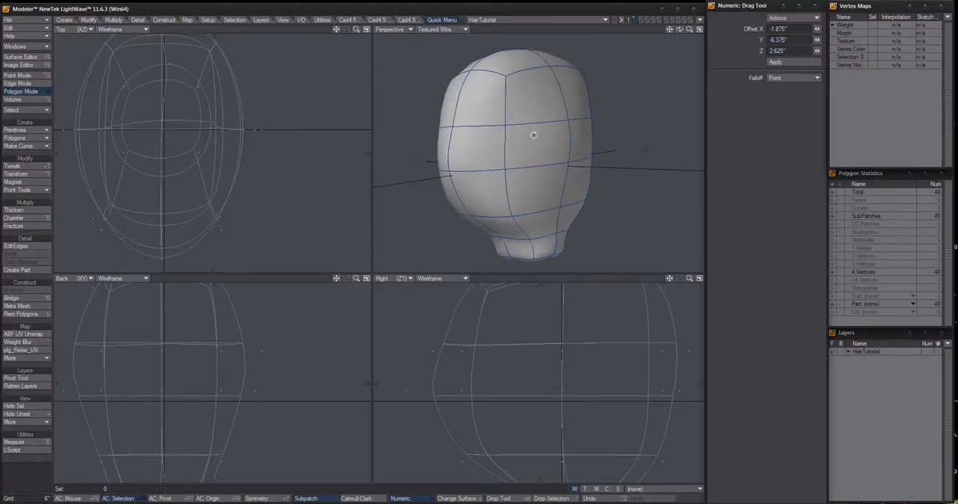
Check the HairTutorial Objects folder in the Save Object As dialog and close it without saving
{"action": "left_click", "coordinate": [26, 19]}
{"action": "left_click", "coordinate": [42, 67]}
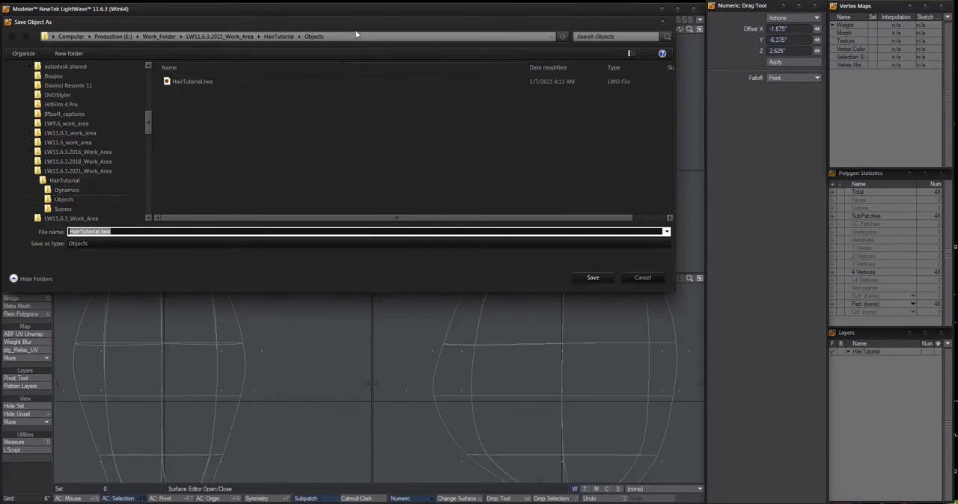
{"action": "left_click_drag", "start_coordinate": [355, 24], "coordinate": [364, 31]}
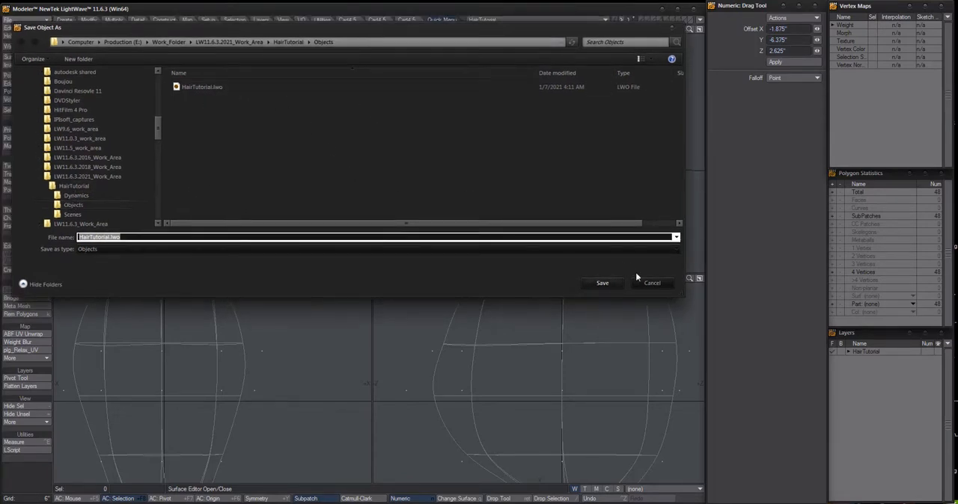
{"action": "left_click", "coordinate": [656, 282]}
Make the empty second layer active with the head's layer displayed in the background
{"action": "left_click_drag", "start_coordinate": [612, 159], "coordinate": [584, 151], "text": "alt"}
{"action": "key", "text": "a"}
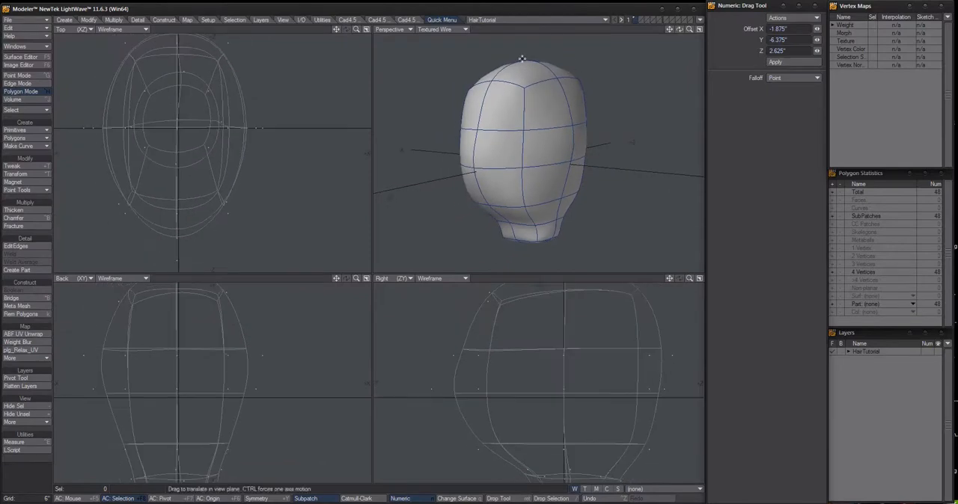
{"action": "left_click", "coordinate": [640, 18]}
{"action": "left_click", "coordinate": [636, 23]}
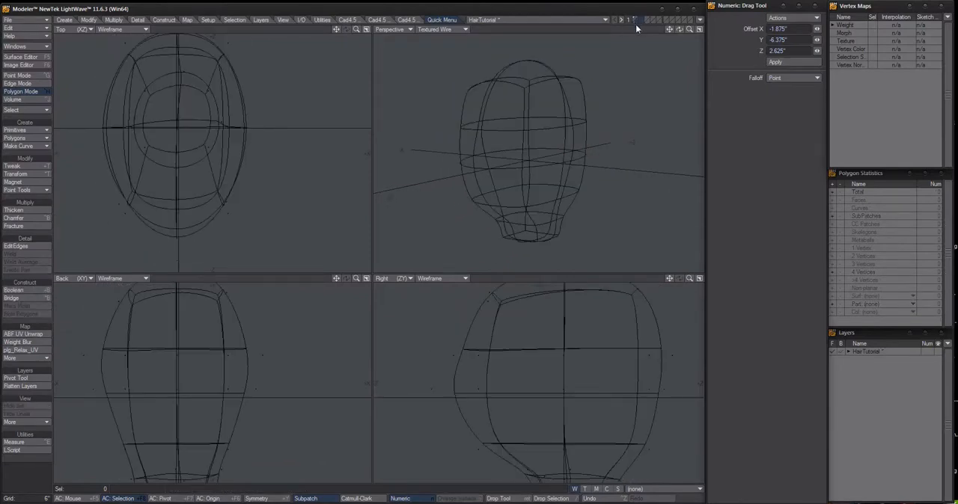
{"action": "key", "text": "a"}
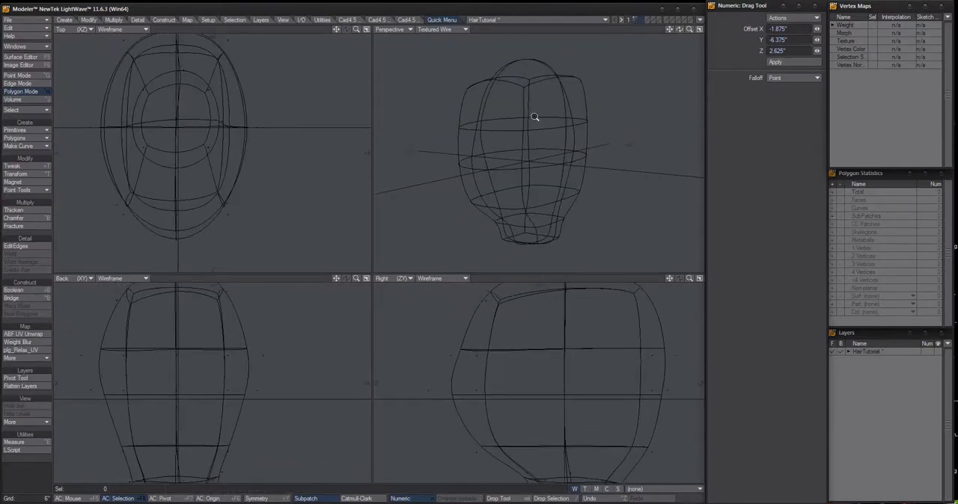
{"action": "scroll", "coordinate": [513, 354], "scroll_direction": "down", "scroll_amount": 1}
{"action": "left_click_drag", "start_coordinate": [525, 355], "coordinate": [494, 360], "text": "alt"}
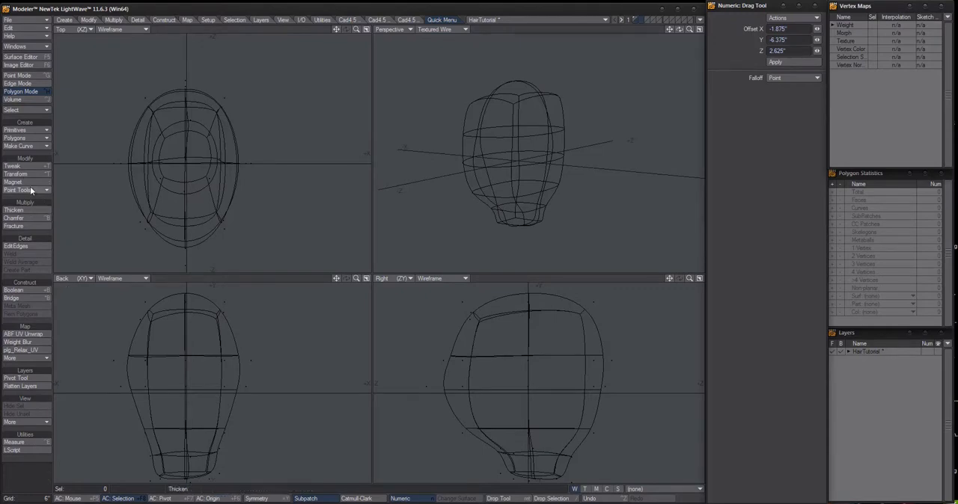
Start the Pen tool for drawing a polygon on the second layer
{"action": "left_click", "coordinate": [30, 140]}
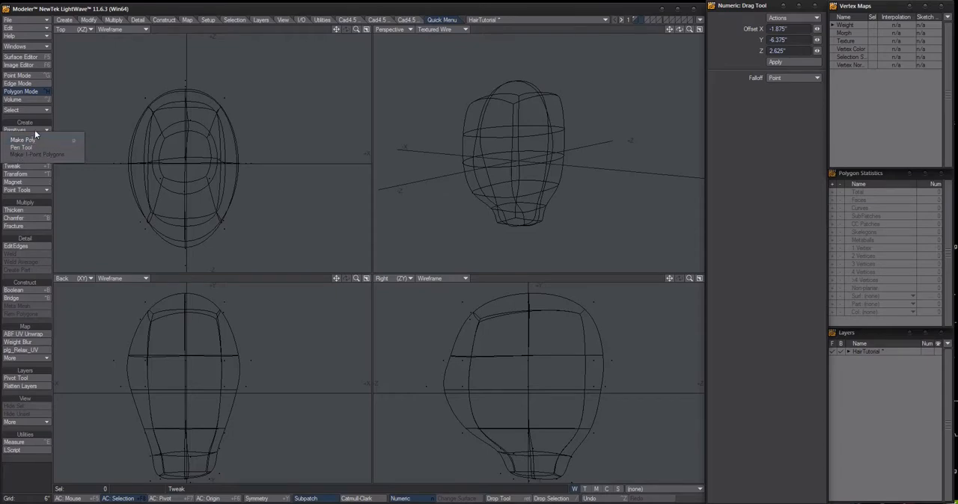
{"action": "left_click", "coordinate": [33, 146]}
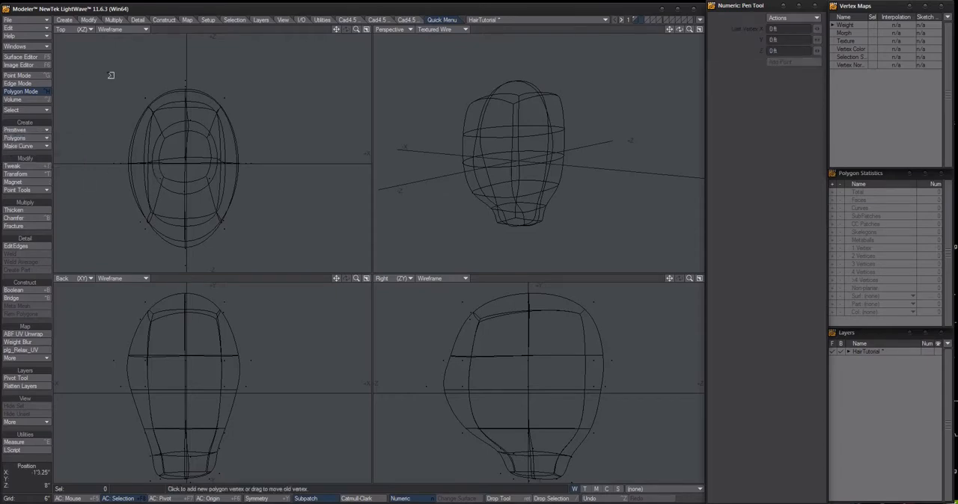
{"action": "left_click", "coordinate": [66, 20]}
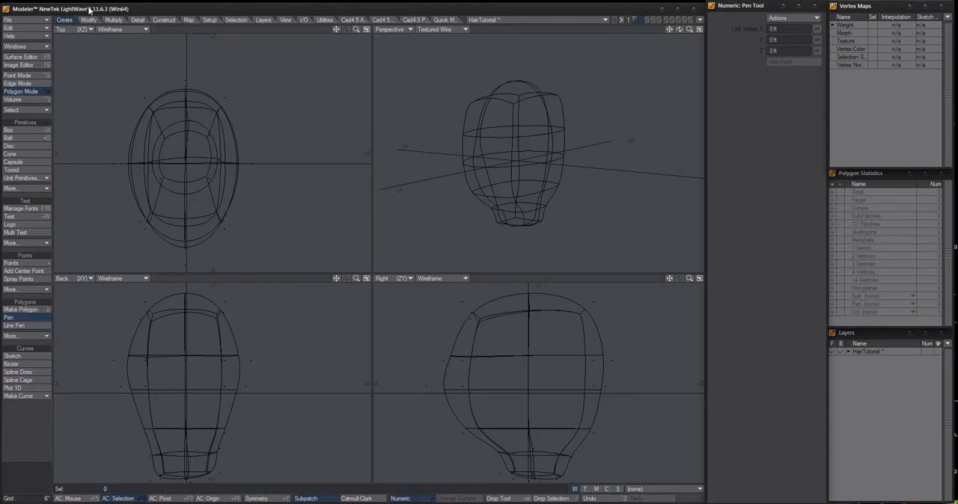
{"action": "left_click", "coordinate": [444, 19]}
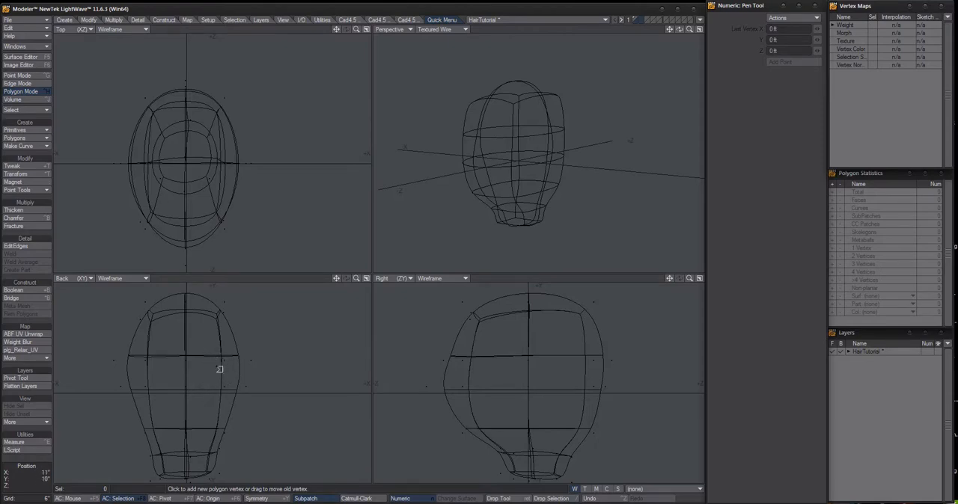
Examine the head in the enlarged Back, Perspective and Top viewports, returning to the four-view layout each time
{"action": "key", "text": "KP_0"}
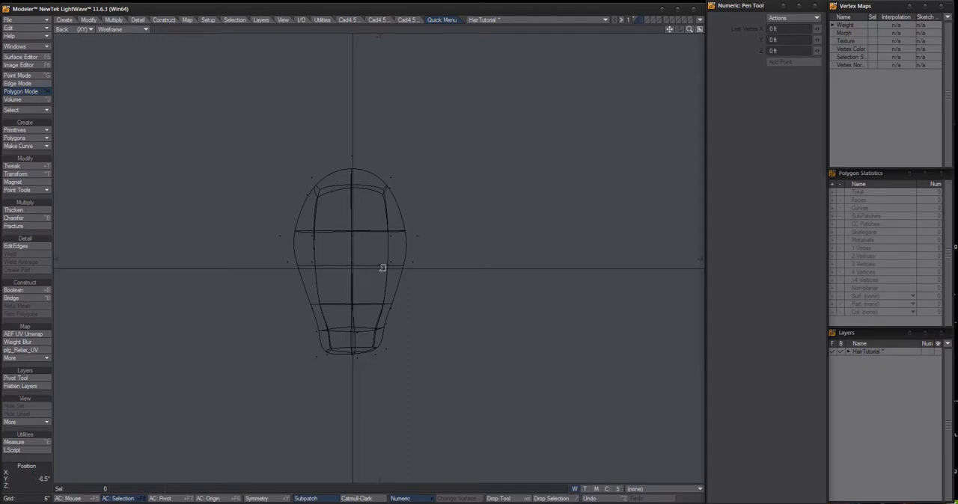
{"action": "left_click", "coordinate": [698, 29]}
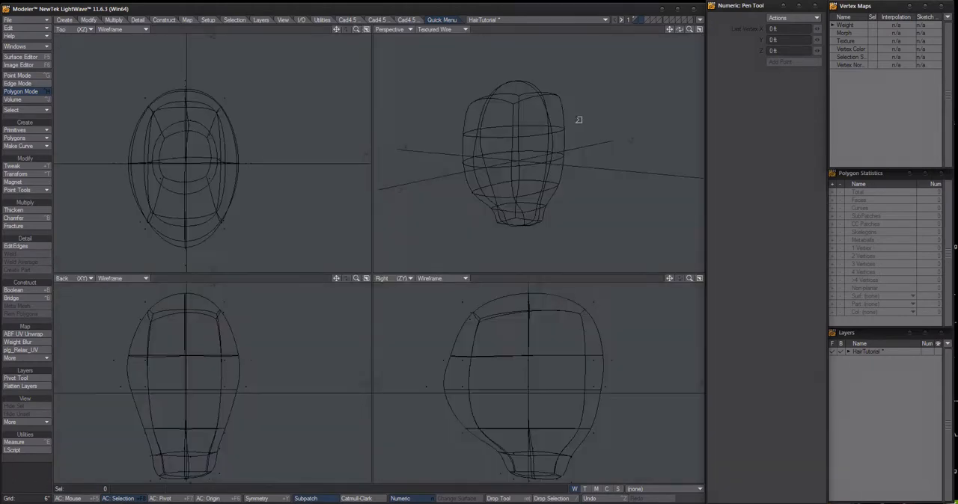
{"action": "left_click", "coordinate": [366, 279]}
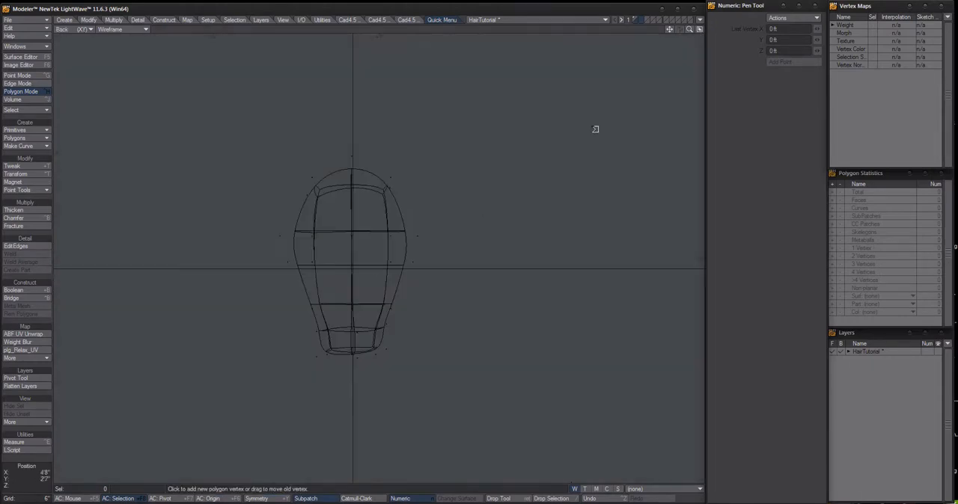
{"action": "left_click", "coordinate": [698, 30]}
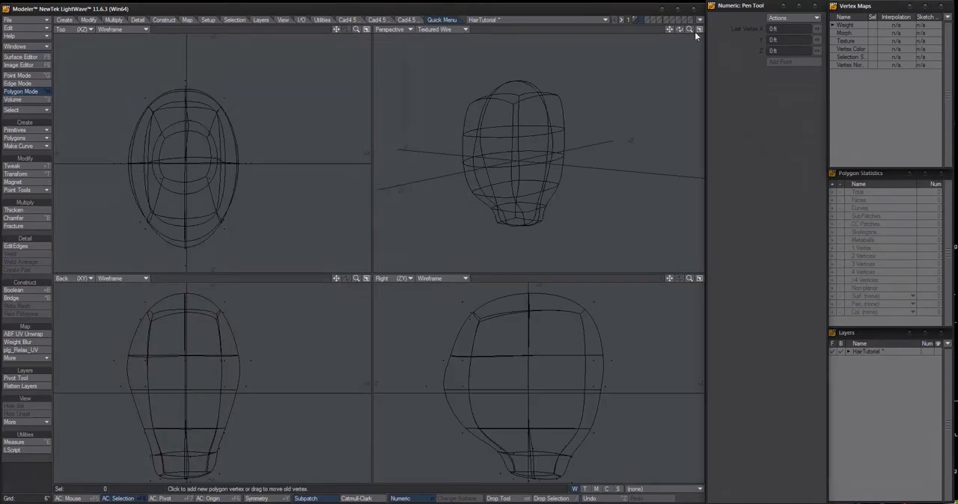
{"action": "left_click", "coordinate": [699, 29]}
{"action": "left_click_drag", "start_coordinate": [389, 264], "coordinate": [426, 262], "text": "alt"}
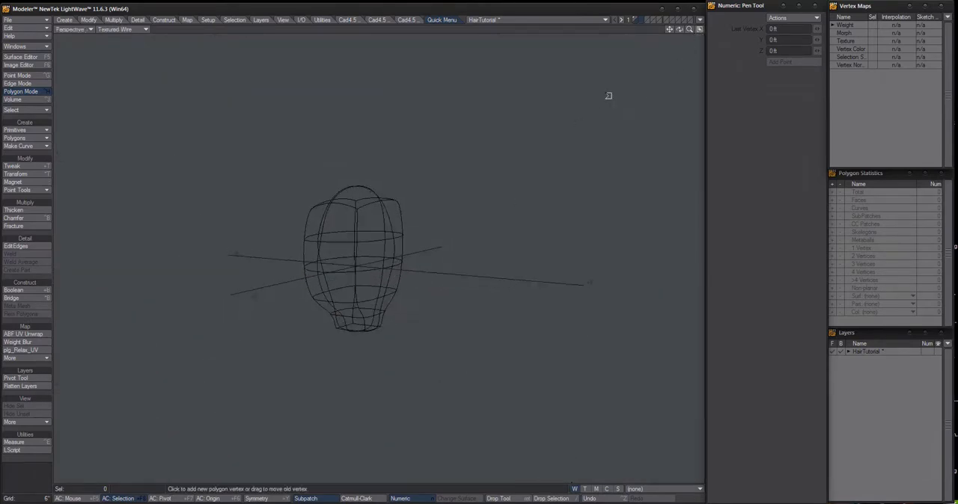
{"action": "left_click", "coordinate": [698, 29]}
{"action": "left_click", "coordinate": [365, 29]}
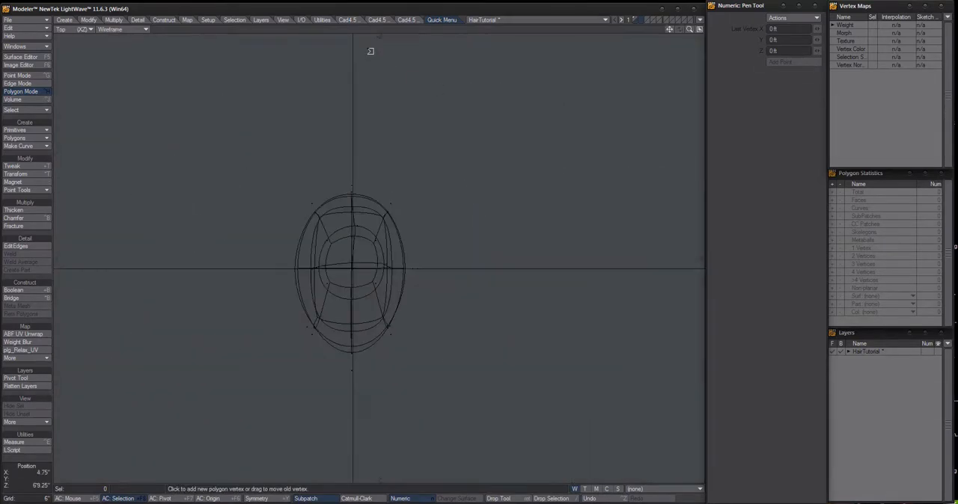
{"action": "left_click", "coordinate": [699, 29]}
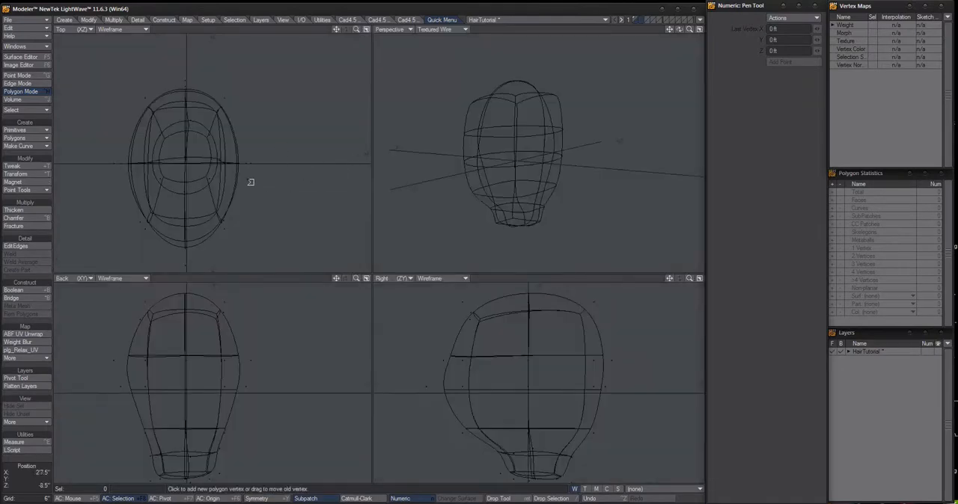
{"action": "left_click_drag", "start_coordinate": [260, 343], "coordinate": [270, 339], "text": "alt"}
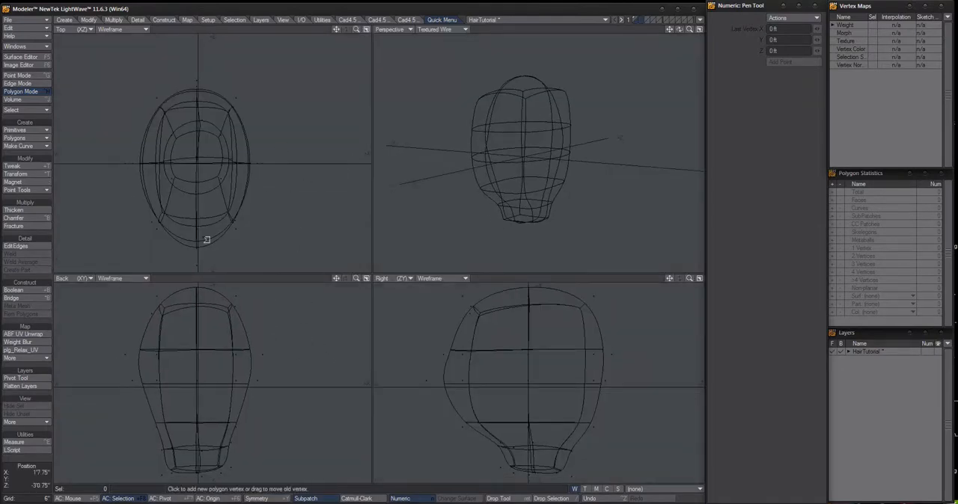
{"action": "key", "text": "KP_0"}
{"action": "key", "text": "KP_0"}
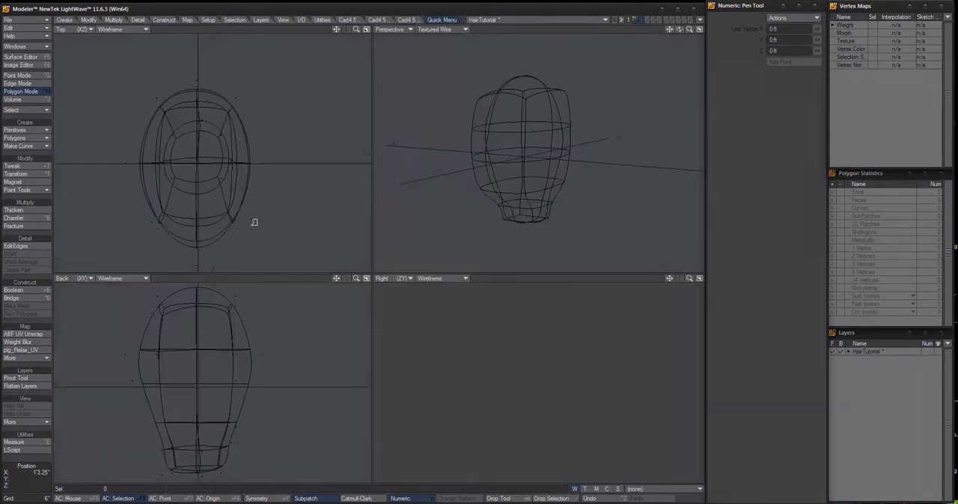
{"action": "key", "text": "KP_0"}
{"action": "key", "text": "KP_0"}
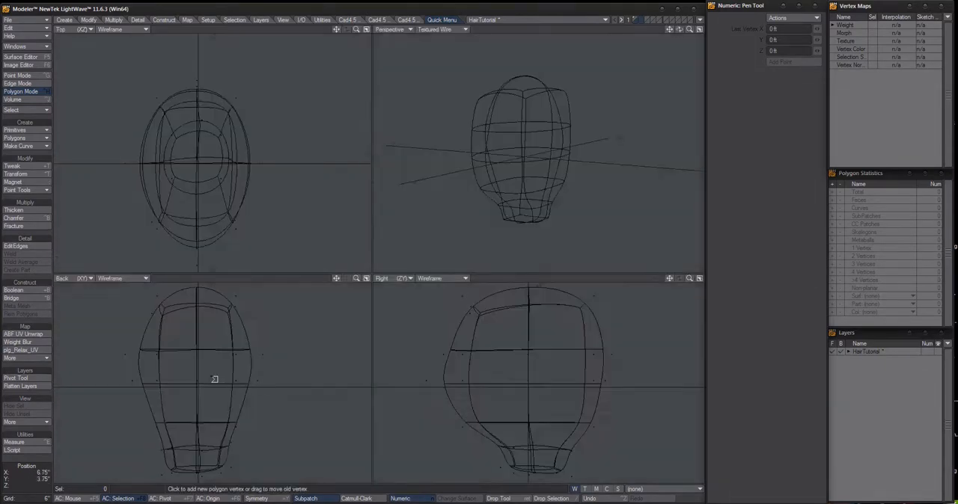
{"action": "key", "text": "KP_0"}
{"action": "key", "text": "KP_0"}
{"action": "left_click_drag", "start_coordinate": [526, 343], "coordinate": [522, 350], "text": "alt"}
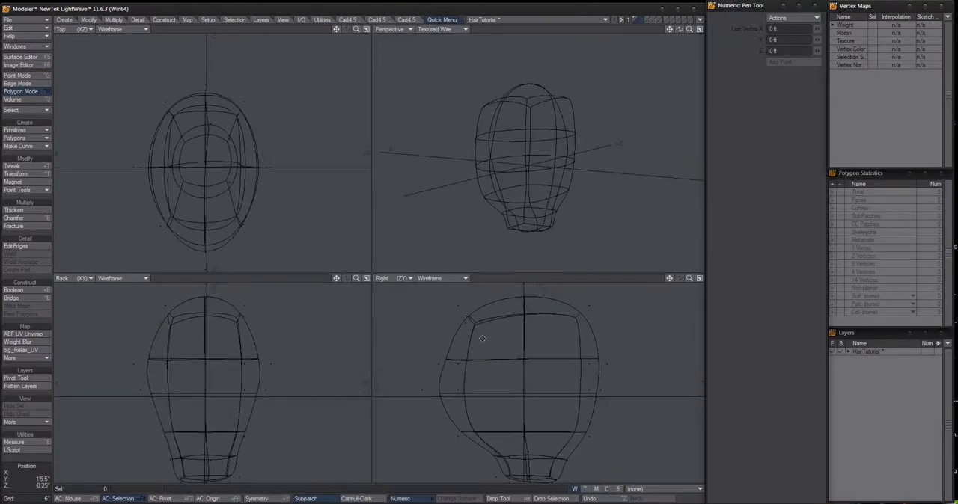
Place Pen points in the Back view from the crown outward and down beside the head, ending at about X 2'0.75", Y -1'9.25"
{"action": "left_click", "coordinate": [214, 300]}
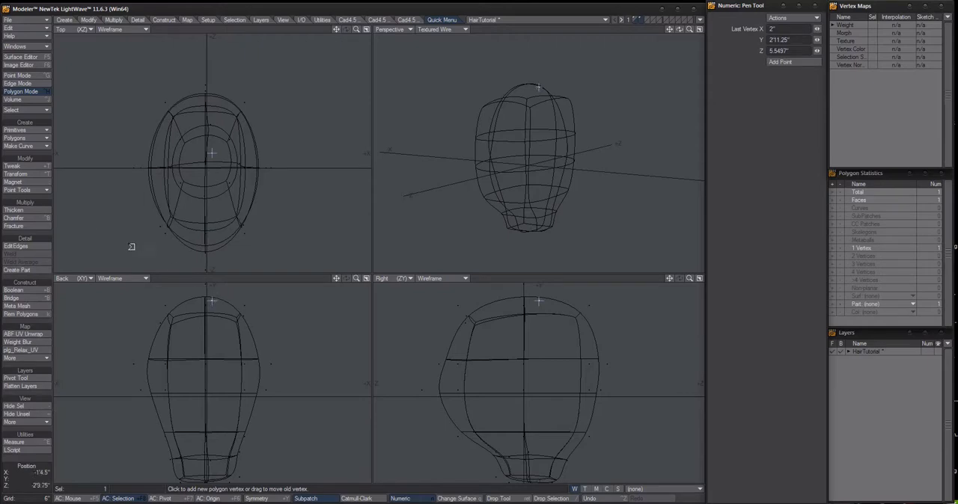
{"action": "left_click", "coordinate": [216, 295]}
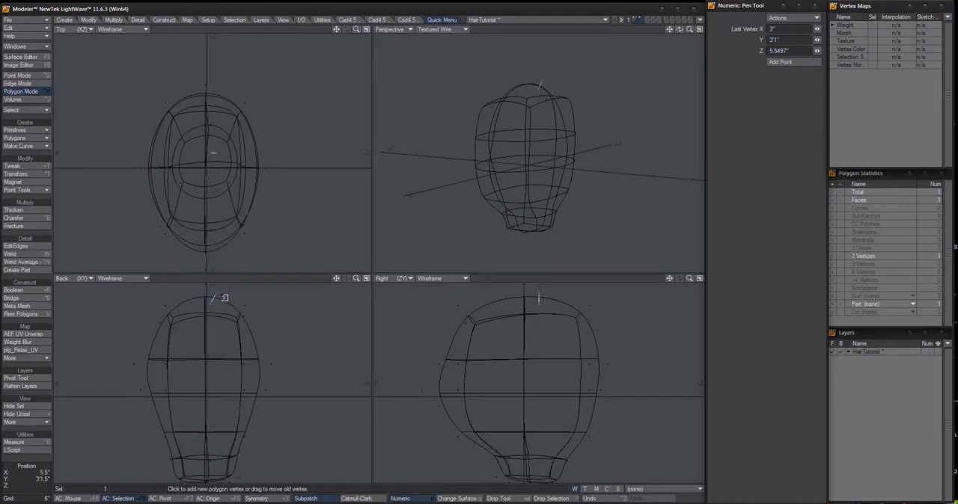
{"action": "left_click", "coordinate": [222, 296]}
{"action": "left_click", "coordinate": [255, 309]}
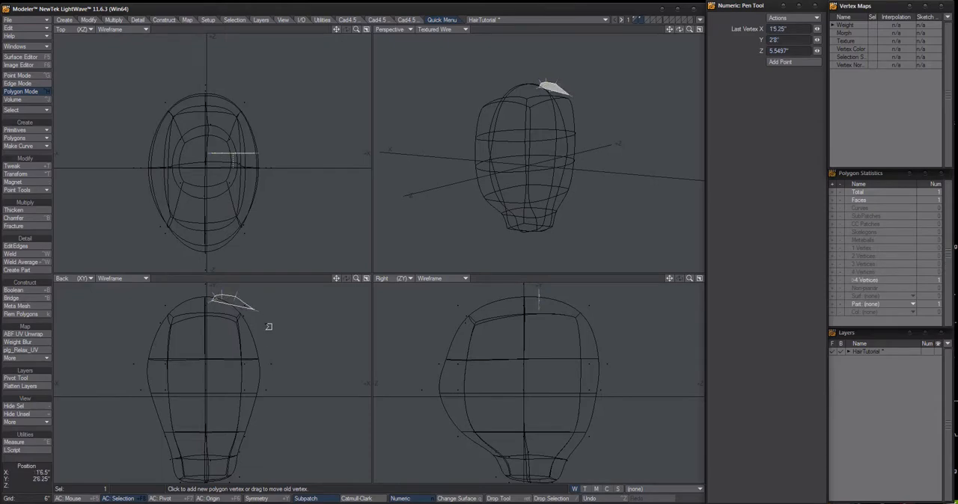
{"action": "left_click", "coordinate": [267, 336]}
{"action": "left_click", "coordinate": [276, 368]}
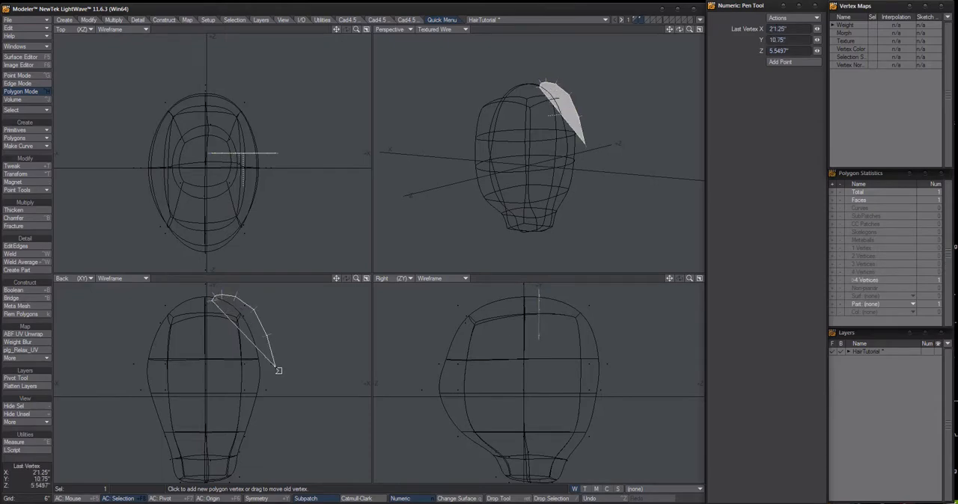
{"action": "left_click", "coordinate": [279, 416]}
{"action": "left_click", "coordinate": [272, 458]}
Extend the strand outline with more Pen points running down well below the neck, and finish the polygon
{"action": "scroll", "coordinate": [231, 442], "scroll_direction": "down", "scroll_amount": 5}
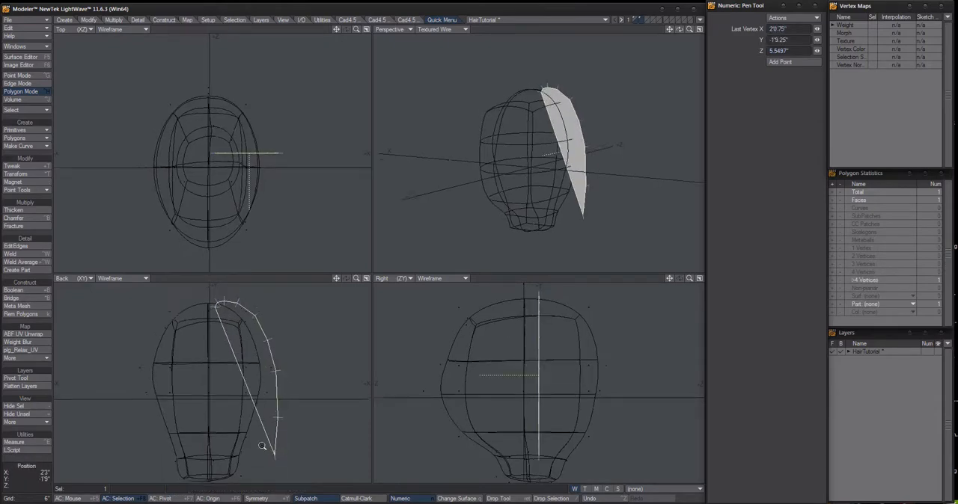
{"action": "left_click_drag", "start_coordinate": [230, 443], "coordinate": [189, 359], "text": "alt"}
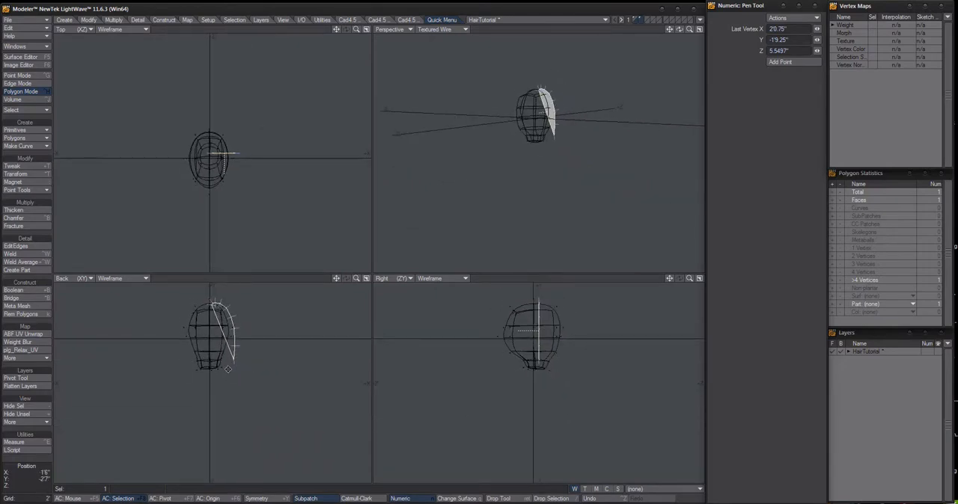
{"action": "left_click", "coordinate": [235, 392]}
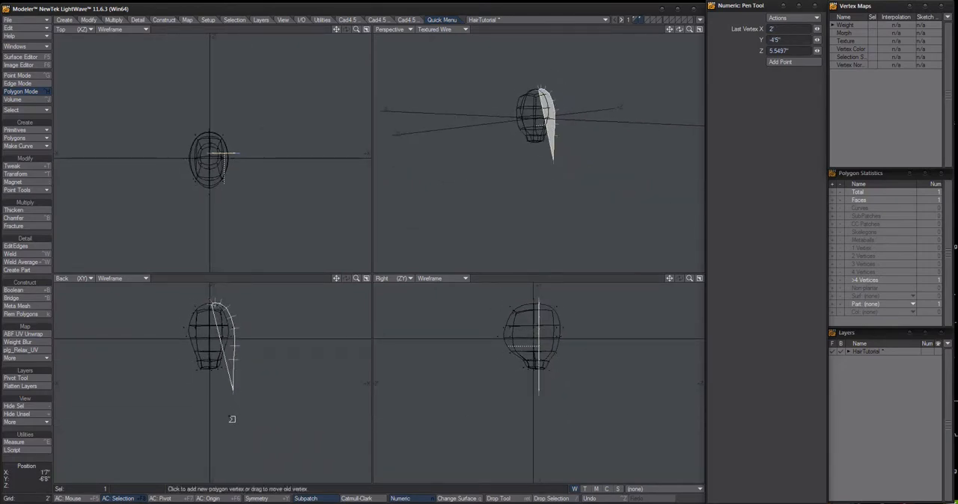
{"action": "left_click", "coordinate": [232, 420]}
{"action": "left_click", "coordinate": [231, 455]}
{"action": "left_click_drag", "start_coordinate": [253, 457], "coordinate": [225, 447], "text": "ctrl+alt"}
{"action": "left_click_drag", "start_coordinate": [226, 447], "coordinate": [237, 467], "text": "alt"}
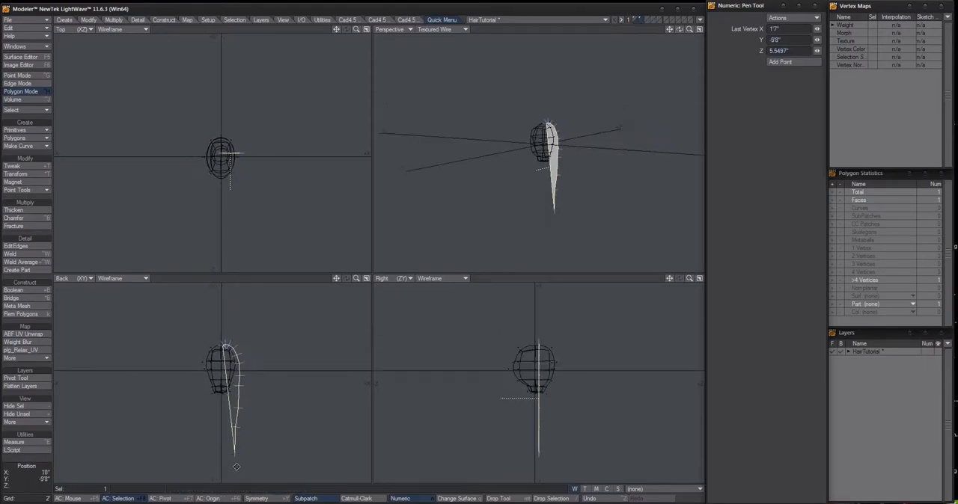
{"action": "left_click", "coordinate": [238, 481]}
{"action": "key", "text": "space"}
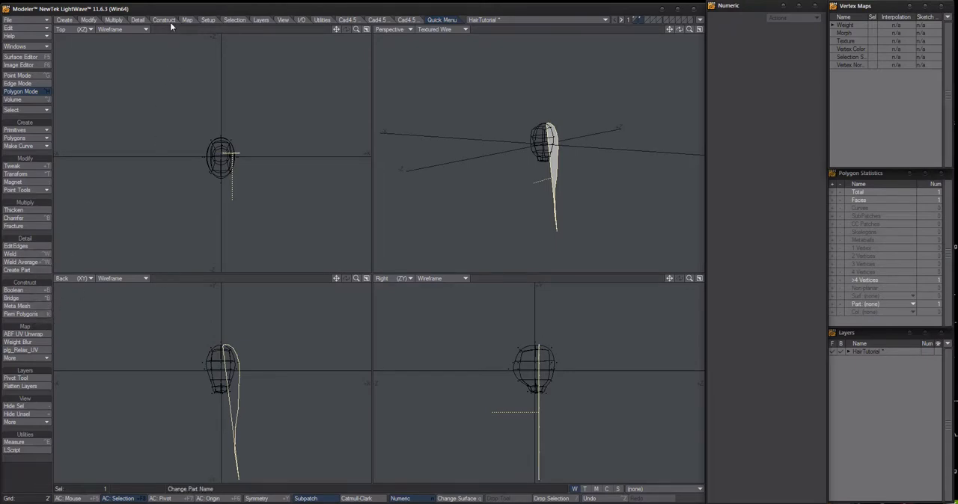
Remove the strand's polygon while keeping its points
{"action": "left_click", "coordinate": [32, 315]}
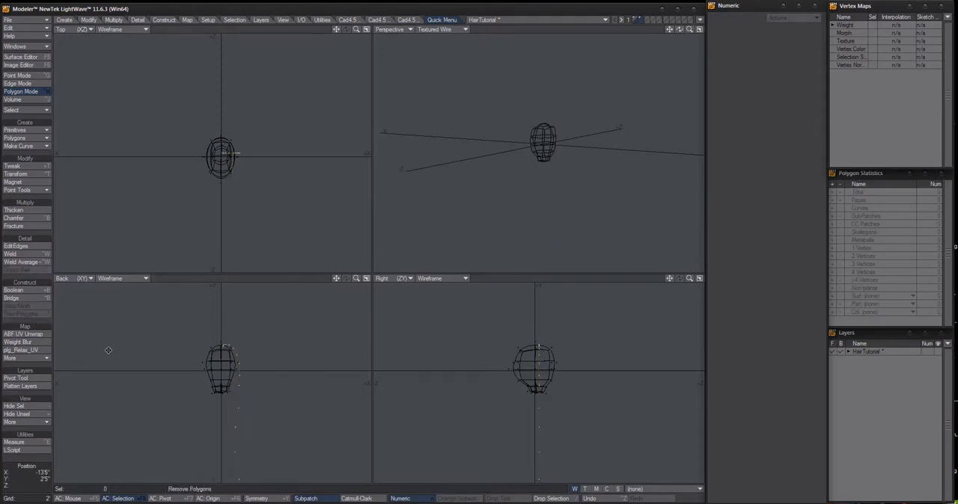
{"action": "key", "text": "a"}
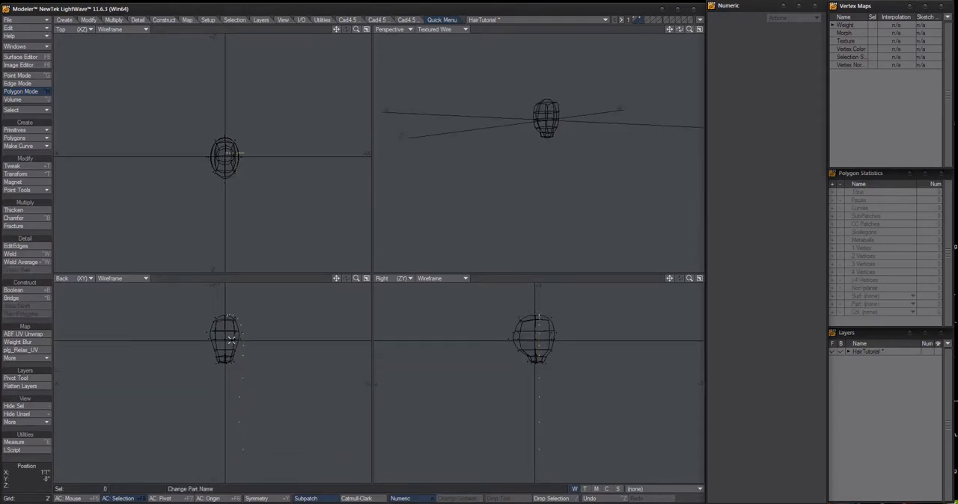
{"action": "scroll", "coordinate": [227, 317], "scroll_direction": "up", "scroll_amount": 5}
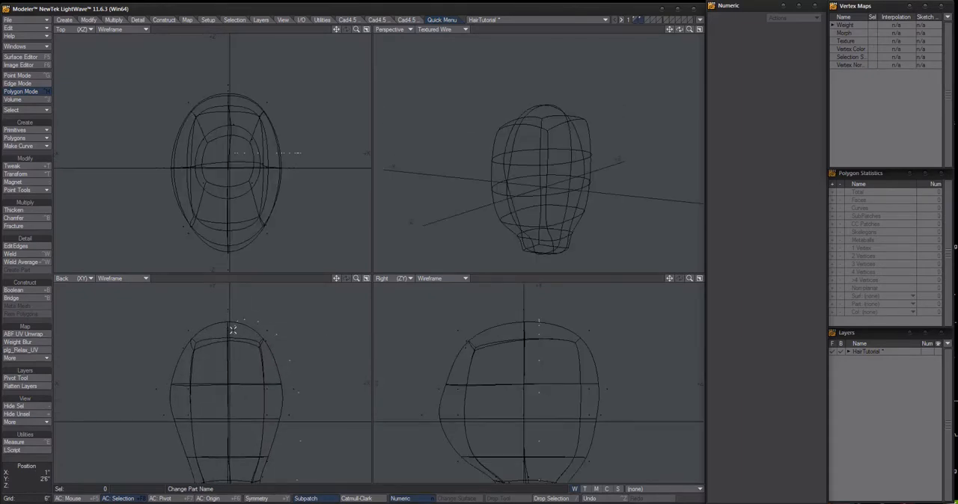
Turn the strand's first point at the crown into a one-point polygon with Make 1 Point Polygons and switch to Polygon mode
{"action": "key", "text": "ctrl+g"}
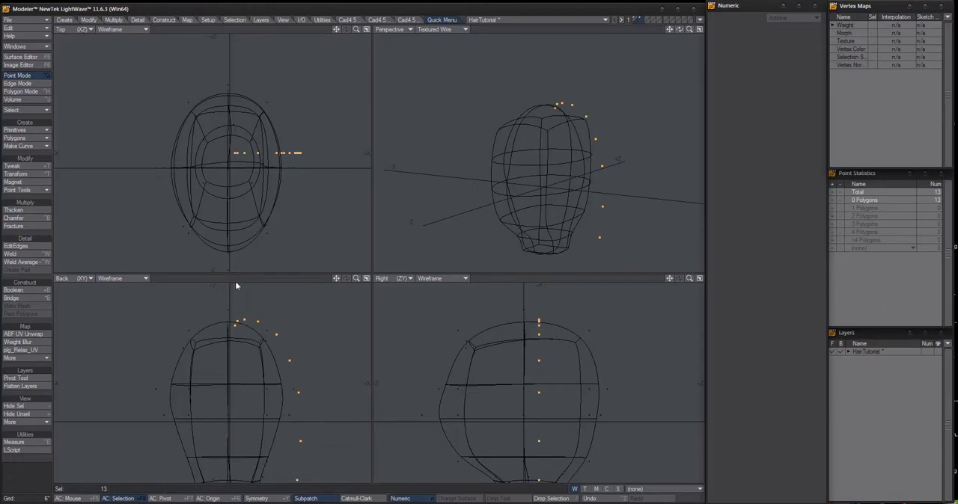
{"action": "left_click", "coordinate": [277, 285]}
{"action": "scroll", "coordinate": [250, 352], "scroll_direction": "up", "scroll_amount": 6}
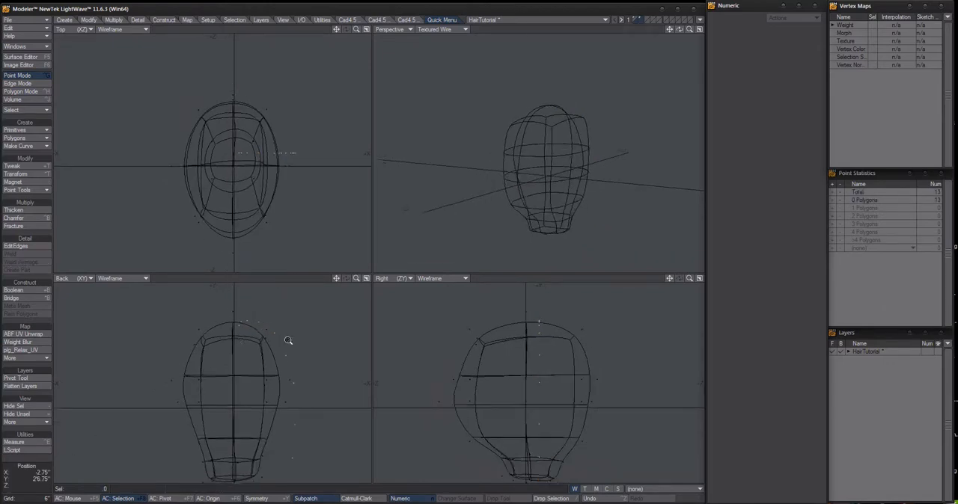
{"action": "left_click_drag", "start_coordinate": [250, 357], "coordinate": [234, 361], "text": "alt"}
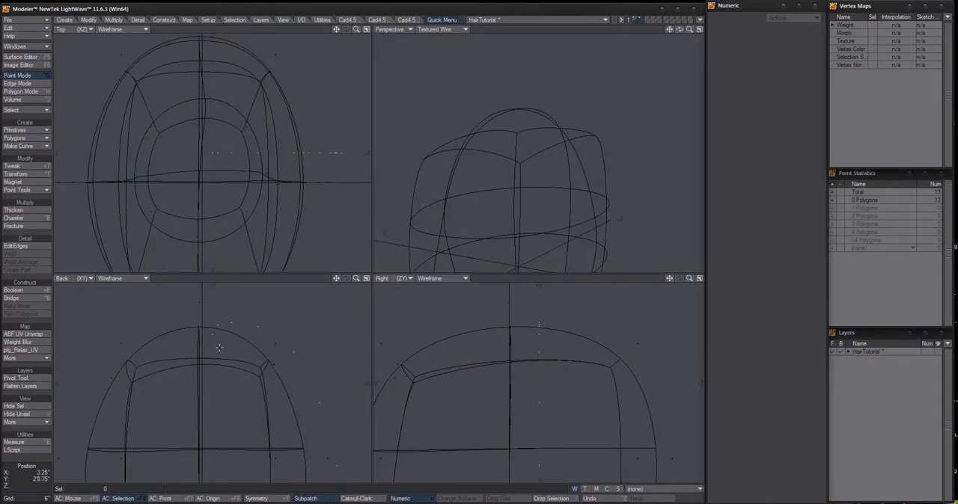
{"action": "left_click", "coordinate": [210, 333]}
{"action": "scroll", "coordinate": [214, 341], "scroll_direction": "up", "scroll_amount": 3}
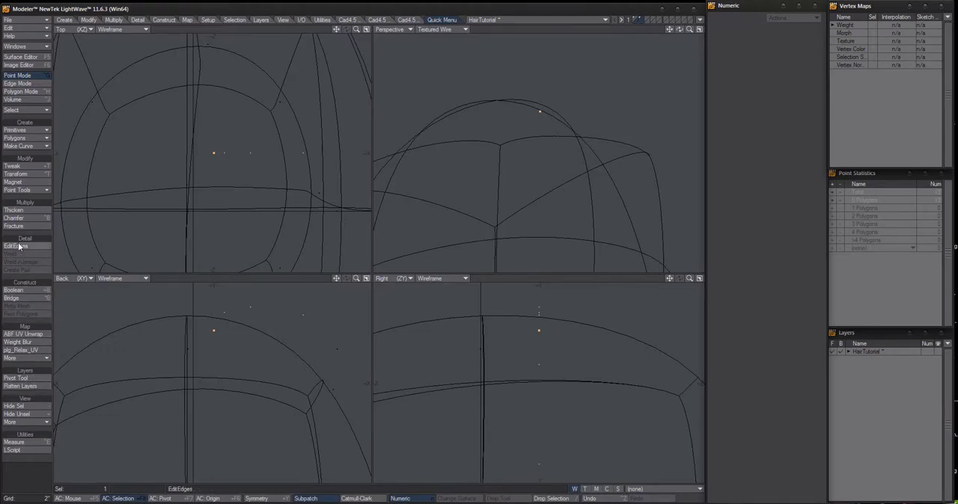
{"action": "left_click", "coordinate": [28, 146]}
{"action": "left_click", "coordinate": [64, 20]}
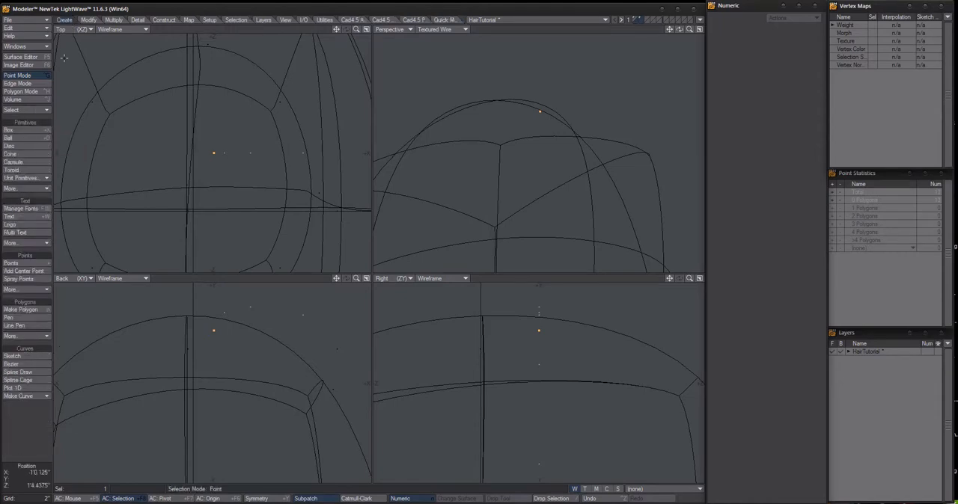
{"action": "left_click", "coordinate": [22, 336]}
{"action": "left_click", "coordinate": [26, 303]}
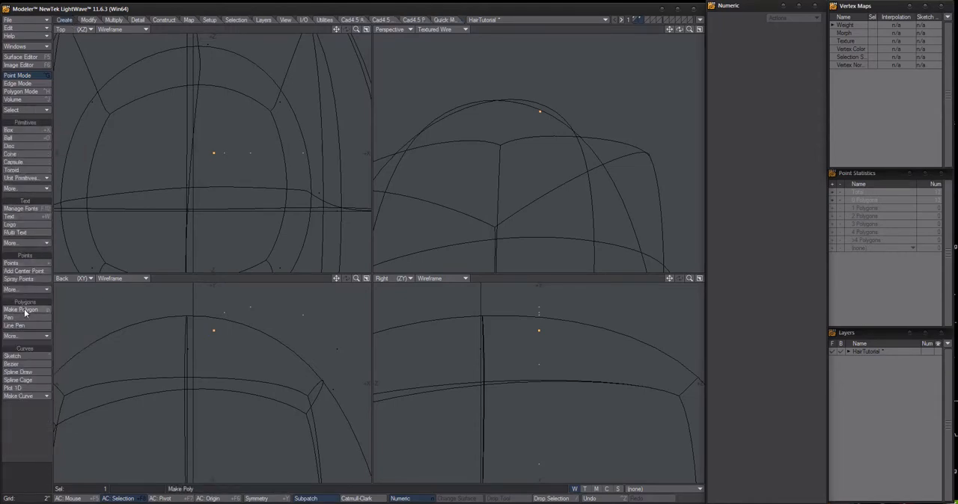
{"action": "left_click", "coordinate": [25, 339]}
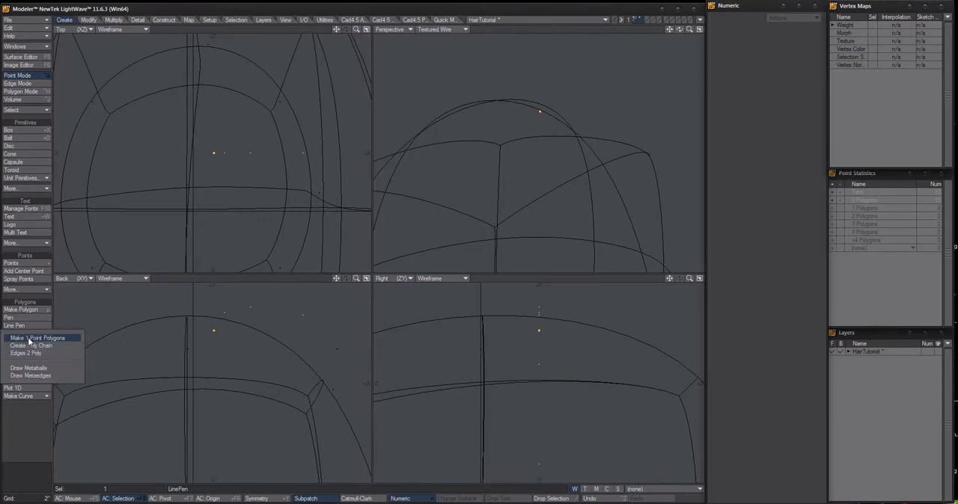
{"action": "left_click", "coordinate": [32, 339]}
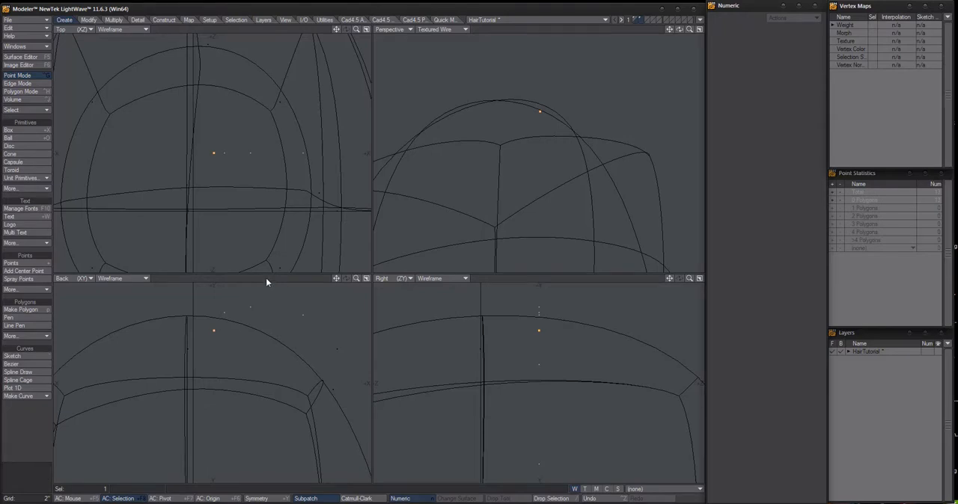
{"action": "left_click", "coordinate": [37, 92]}
{"action": "left_click", "coordinate": [39, 98]}
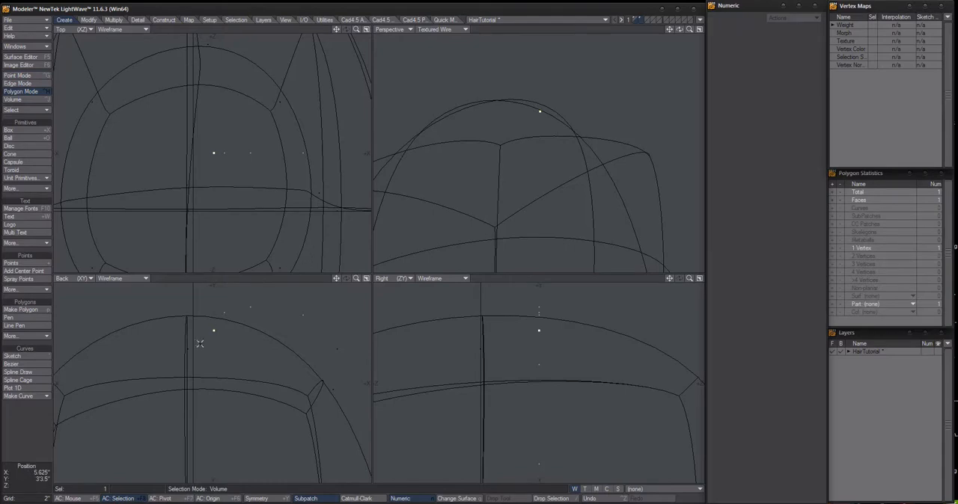
Check the one-vertex polygon at the crown by selecting it through the polygon statistics, and clear the selection
{"action": "left_click", "coordinate": [252, 277]}
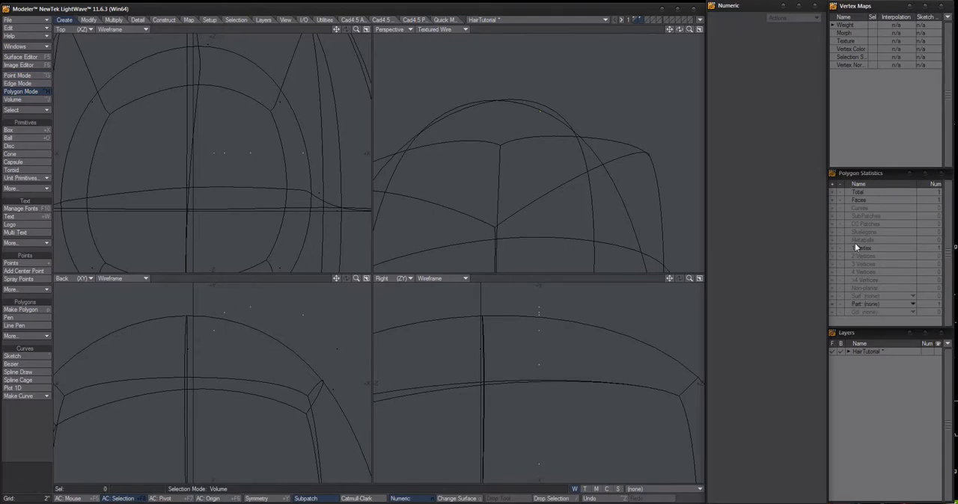
{"action": "left_click", "coordinate": [832, 247]}
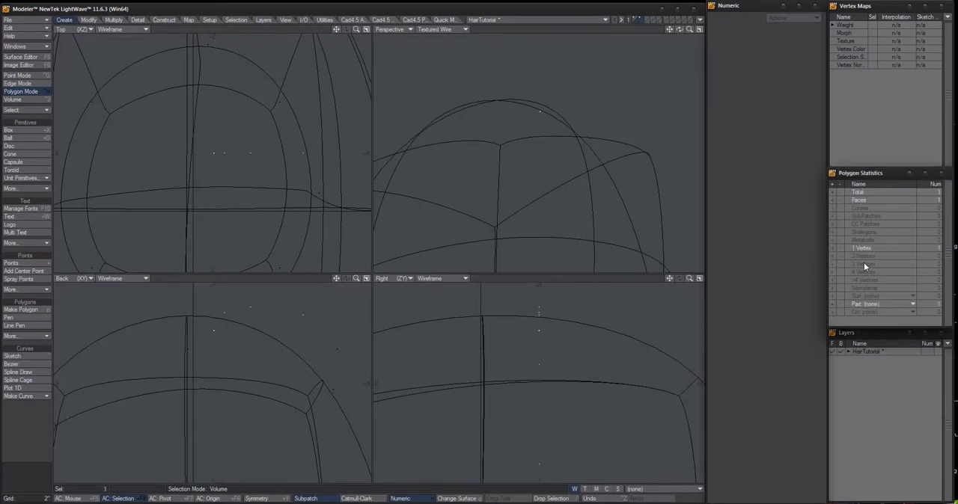
{"action": "left_click", "coordinate": [236, 279]}
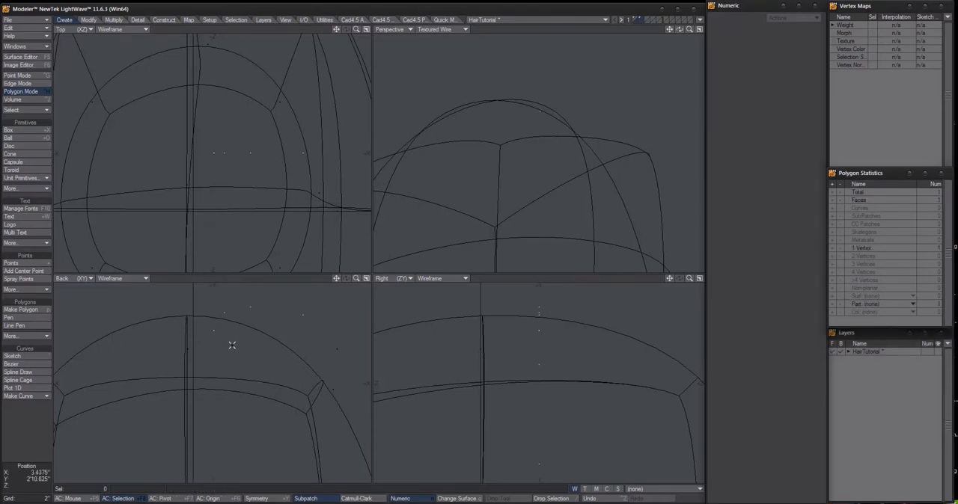
Select the strand's first two points at the crown in Point mode
{"action": "key", "text": "ctrl+g"}
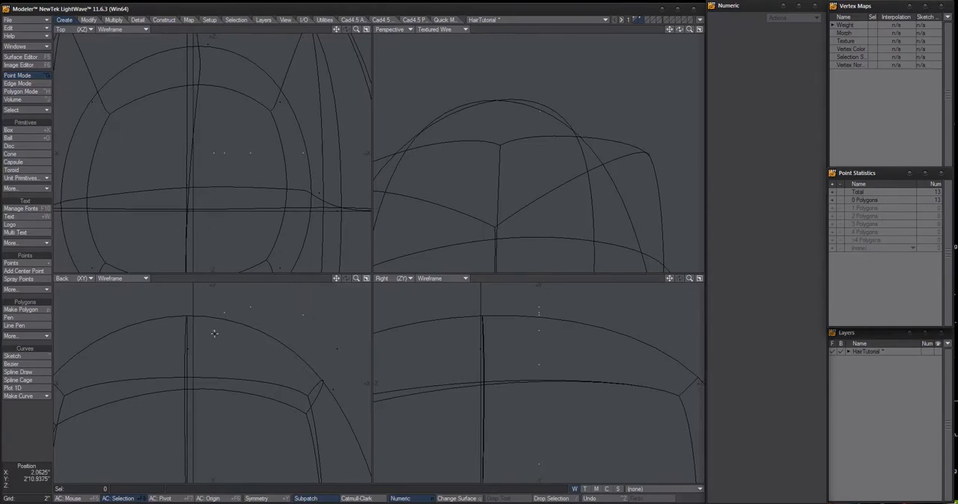
{"action": "left_click", "coordinate": [216, 325]}
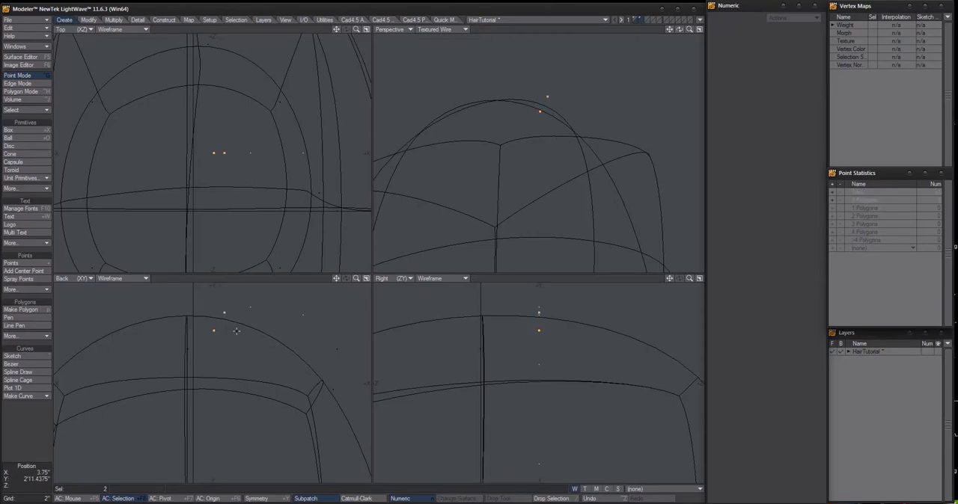
Look through the available polygon-creation commands, including Make Poly, Pen Tool and Make 1-Point Polygons
{"action": "left_click", "coordinate": [448, 20]}
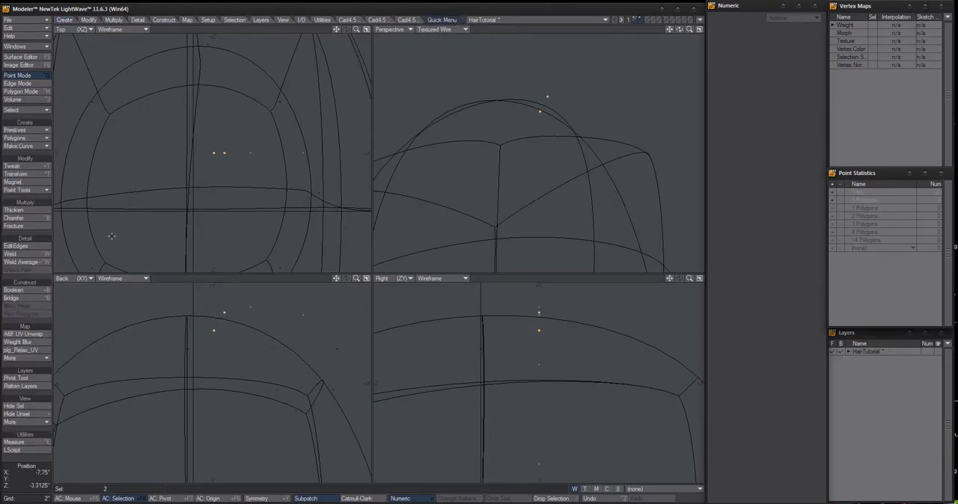
{"action": "left_click", "coordinate": [36, 191]}
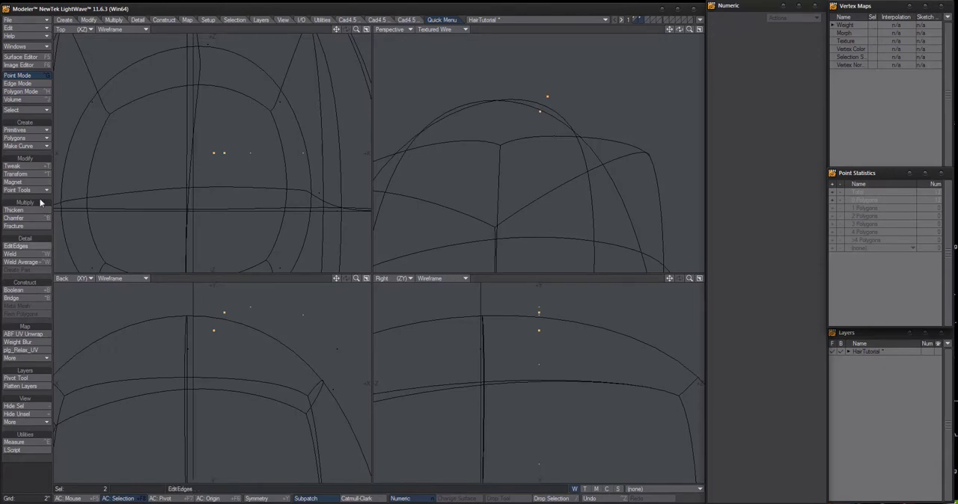
{"action": "left_click", "coordinate": [39, 140]}
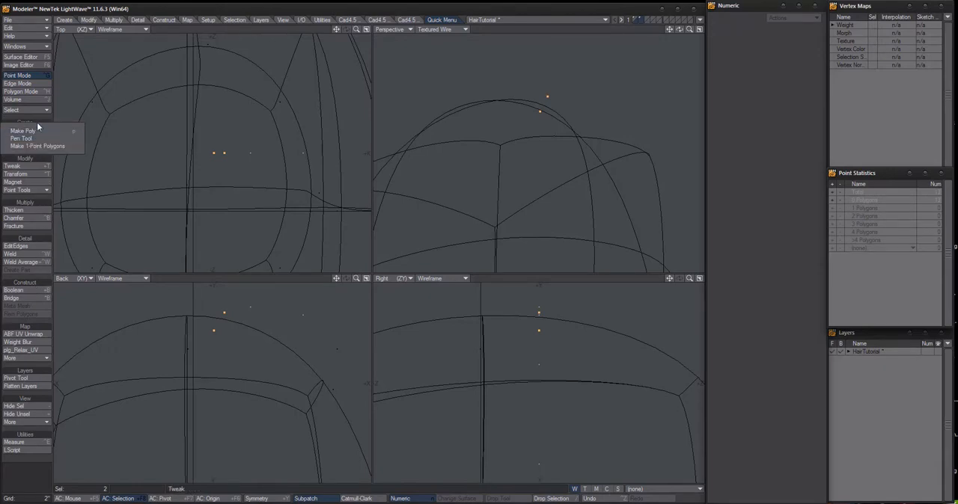
{"action": "left_click", "coordinate": [64, 20]}
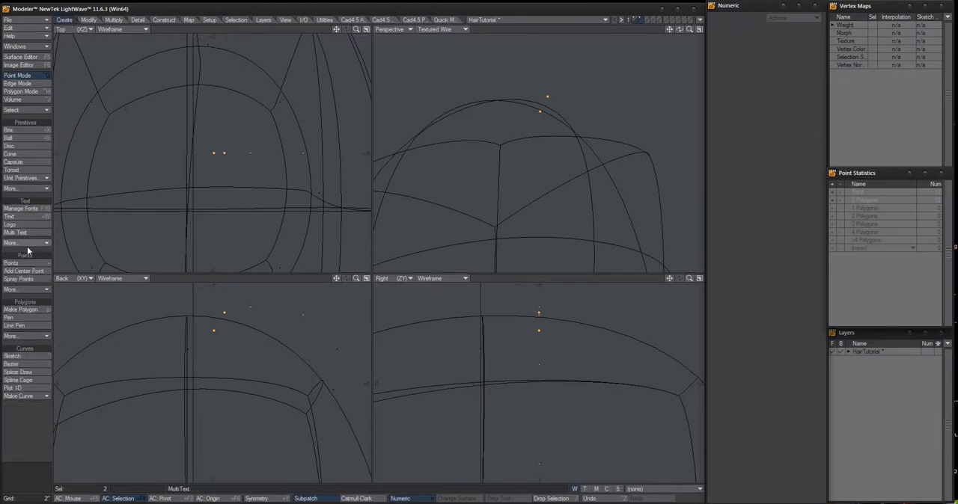
{"action": "left_click", "coordinate": [21, 336]}
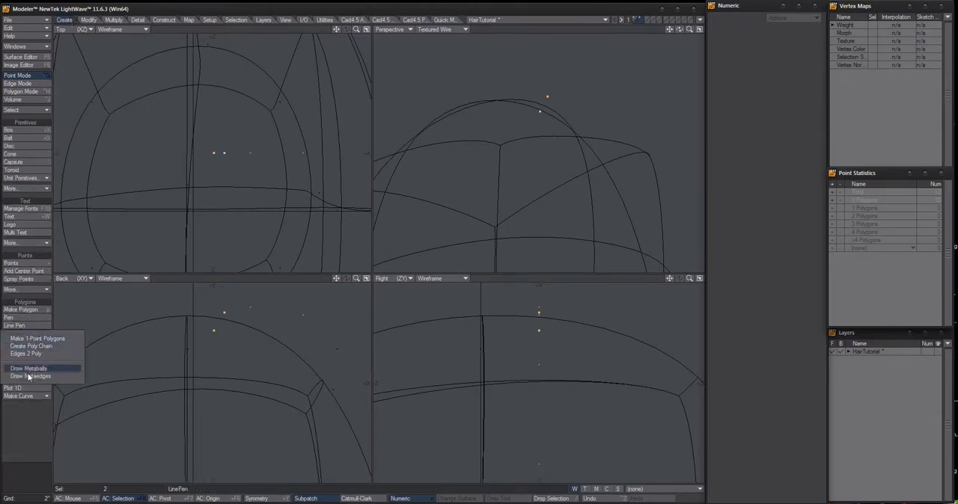
{"action": "left_click", "coordinate": [23, 419]}
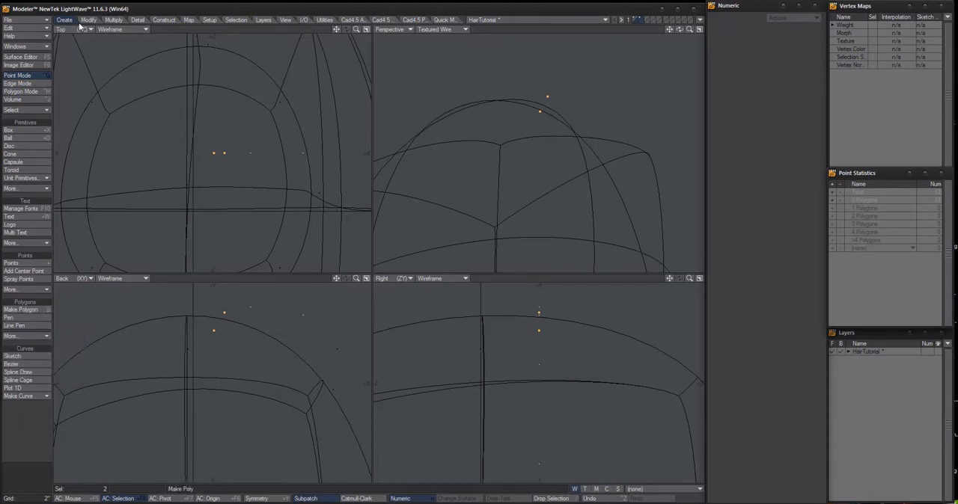
{"action": "left_click", "coordinate": [446, 20]}
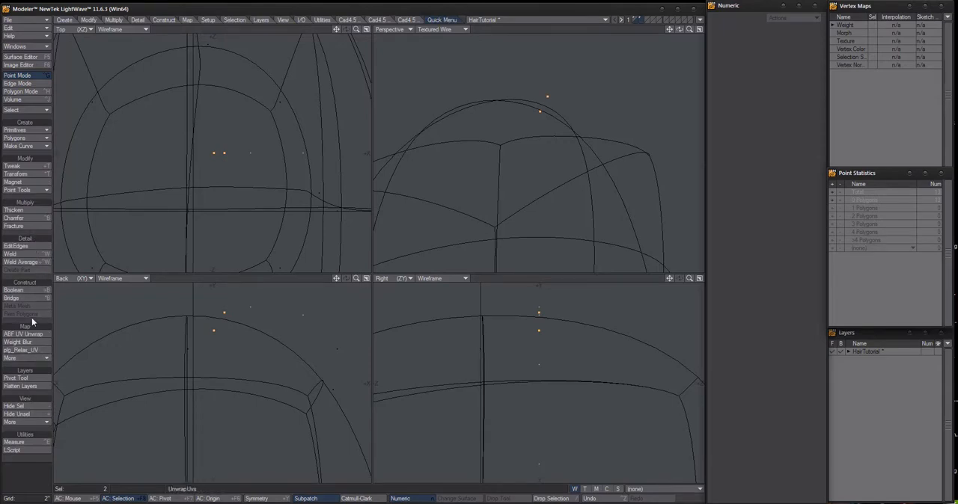
Join the strand's first two points into a two-point polygon and clear the selection
{"action": "left_click_drag", "start_coordinate": [215, 332], "coordinate": [225, 314]}
{"action": "left_click", "coordinate": [213, 332]}
{"action": "key", "text": "p"}
{"action": "key", "text": "slash"}
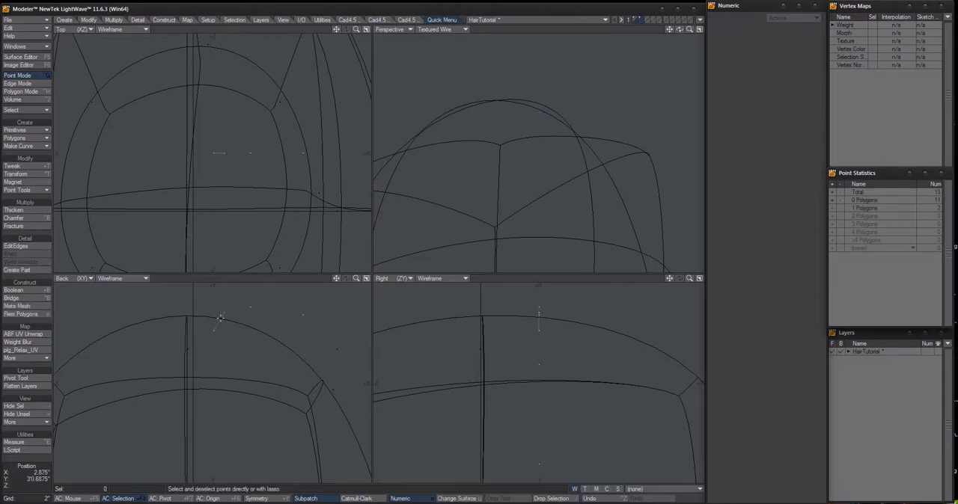
Connect the strand's second, third and fourth points above the crown with two-point polygons
{"action": "left_click", "coordinate": [224, 312]}
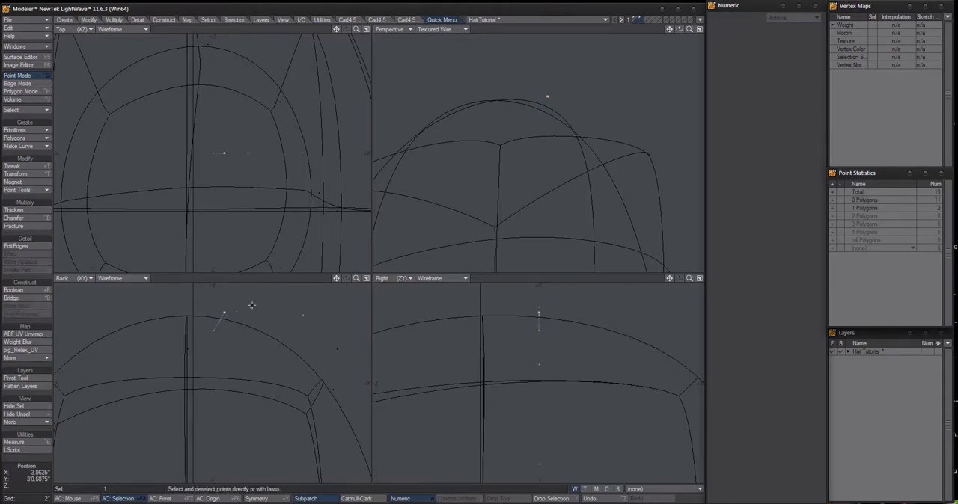
{"action": "left_click", "coordinate": [251, 307]}
{"action": "key", "text": "p"}
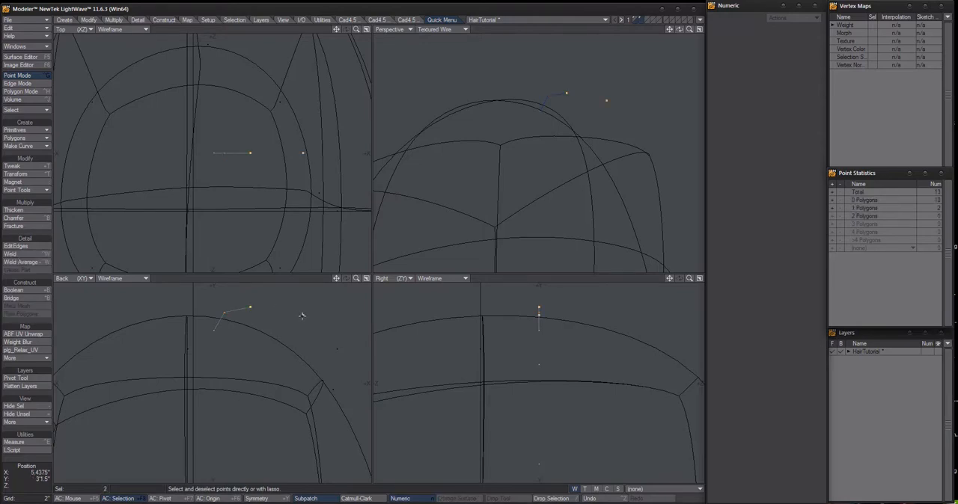
{"action": "key", "text": "p"}
{"action": "key", "text": "slash"}
{"action": "left_click", "coordinate": [303, 316]}
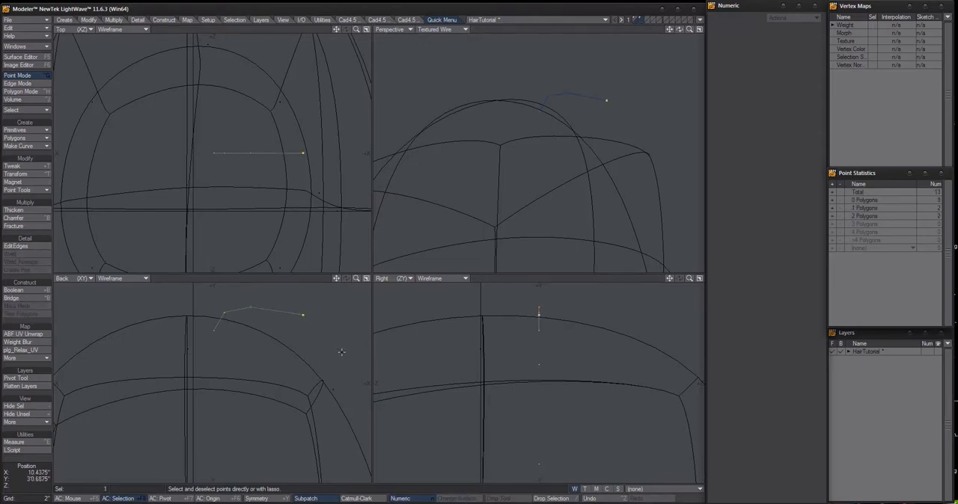
Continue the chain of two-point polygons from the strand's fourth point to its seventh point beside the head
{"action": "key", "text": "a"}
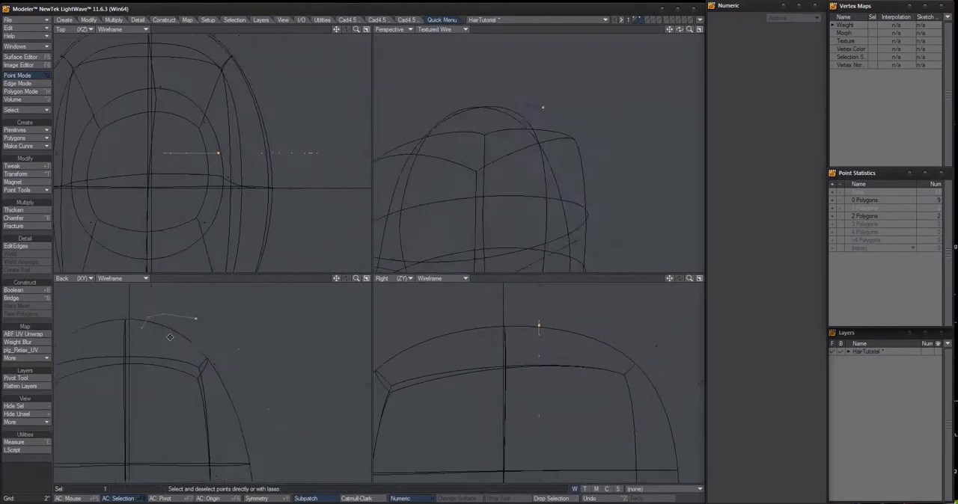
{"action": "left_click", "coordinate": [222, 338]}
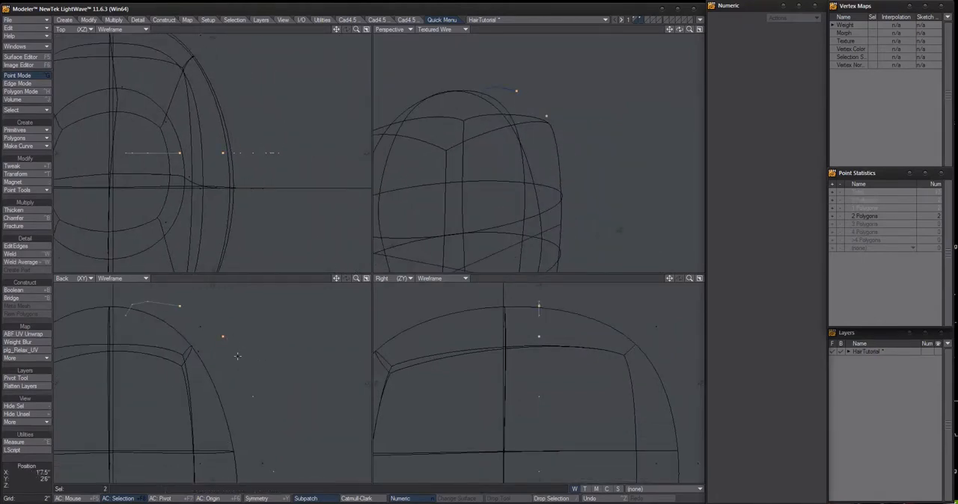
{"action": "key", "text": "p"}
{"action": "key", "text": "slash"}
{"action": "left_click", "coordinate": [222, 337]}
{"action": "left_click", "coordinate": [254, 398]}
{"action": "key", "text": "p"}
{"action": "key", "text": "slash"}
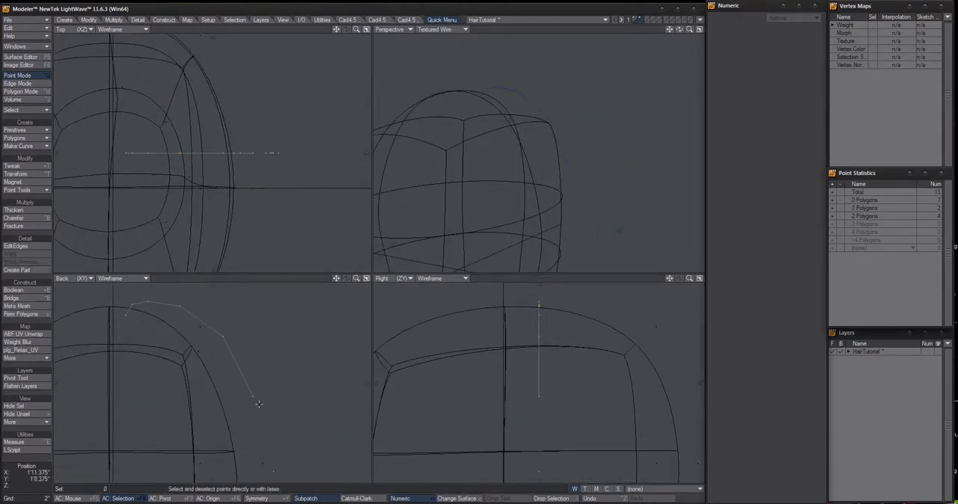
{"action": "left_click", "coordinate": [253, 395]}
{"action": "left_click", "coordinate": [273, 471]}
{"action": "key", "text": "p"}
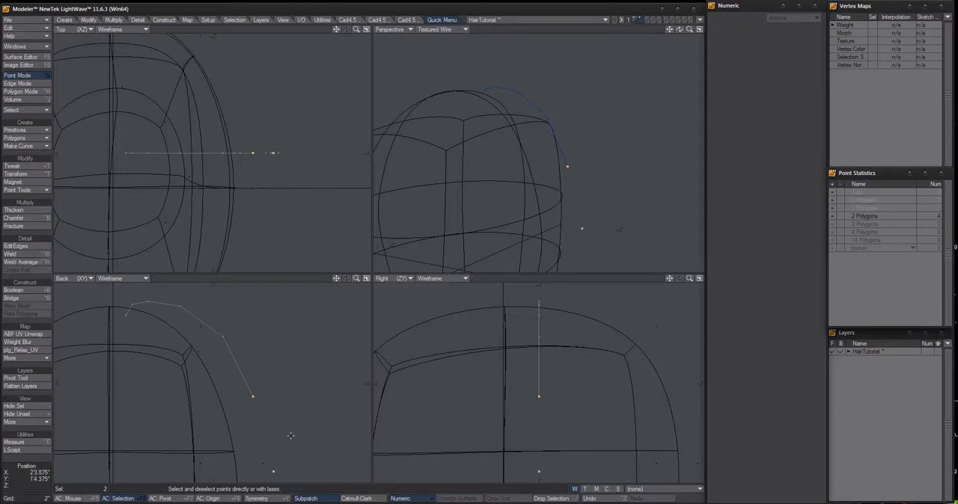
{"action": "key", "text": "slash"}
Maximize the Back view and connect the seventh, eighth and ninth strand points with two-point polygons
{"action": "key", "text": "a"}
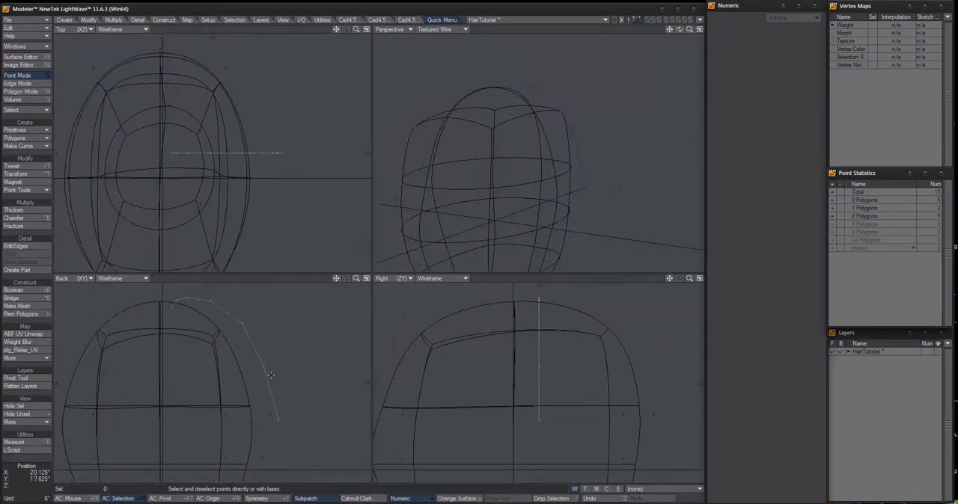
{"action": "key", "text": "KP_0"}
{"action": "left_click_drag", "start_coordinate": [403, 355], "coordinate": [345, 228], "text": "alt+shift"}
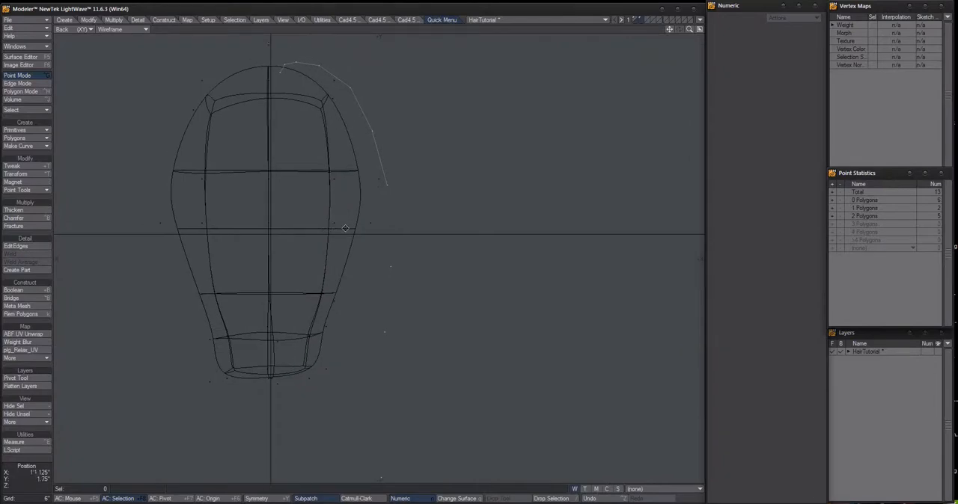
{"action": "left_click", "coordinate": [391, 260]}
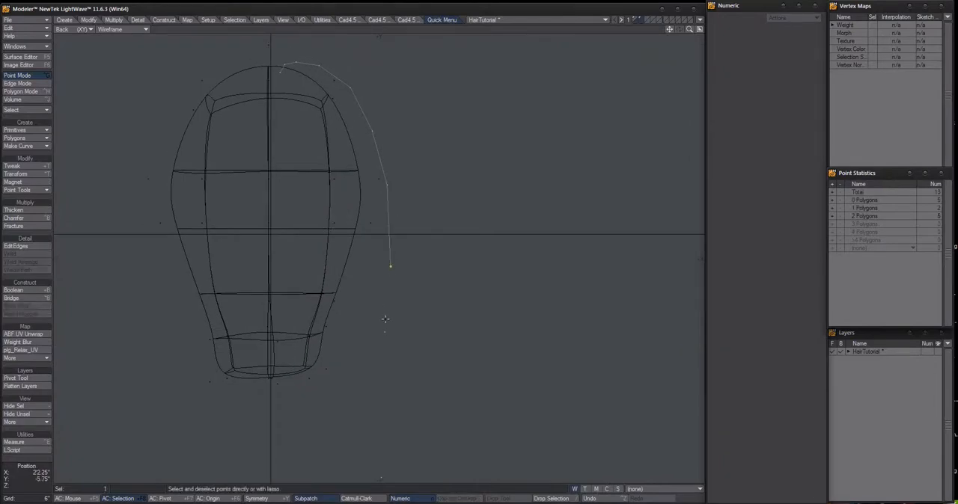
{"action": "left_click", "coordinate": [385, 332]}
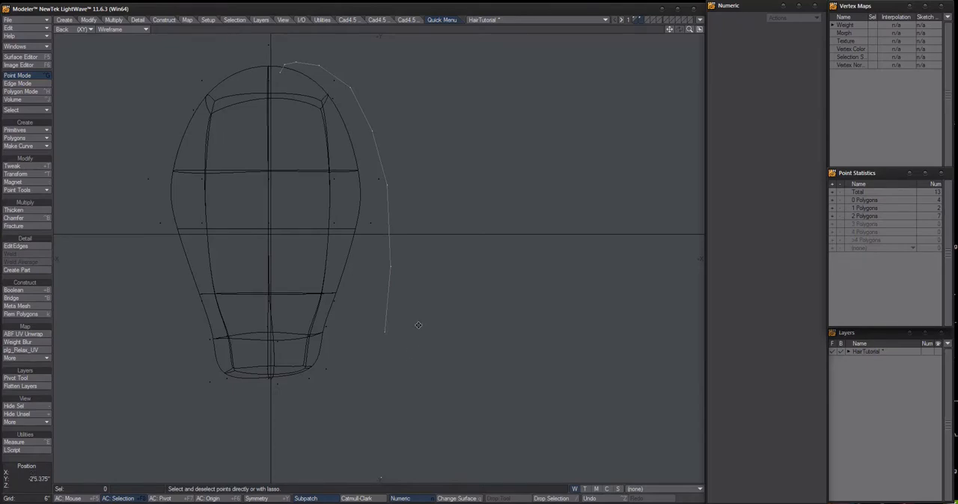
Connect the remaining strand points below the neck, from the ninth down to the last one, with two-point polygons
{"action": "left_click_drag", "start_coordinate": [418, 325], "coordinate": [396, 141], "text": "alt+shift"}
{"action": "left_click", "coordinate": [382, 153]}
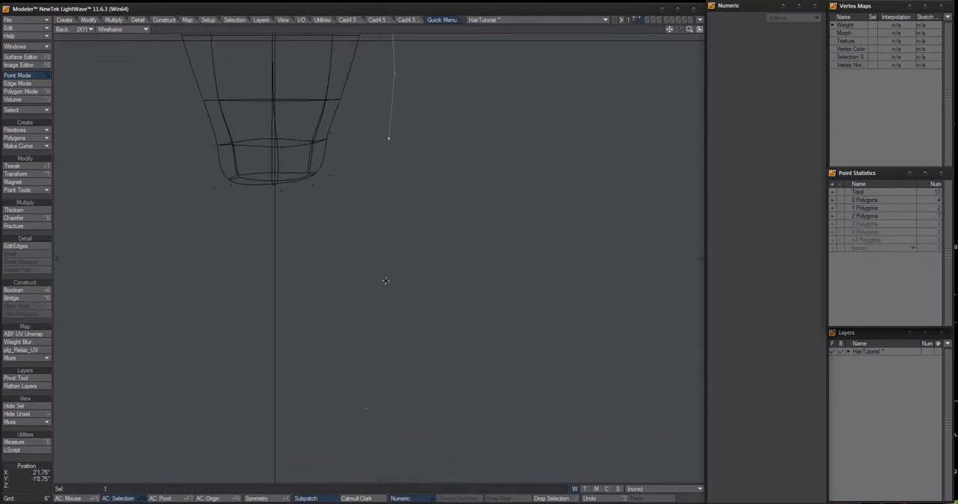
{"action": "left_click", "coordinate": [384, 283]}
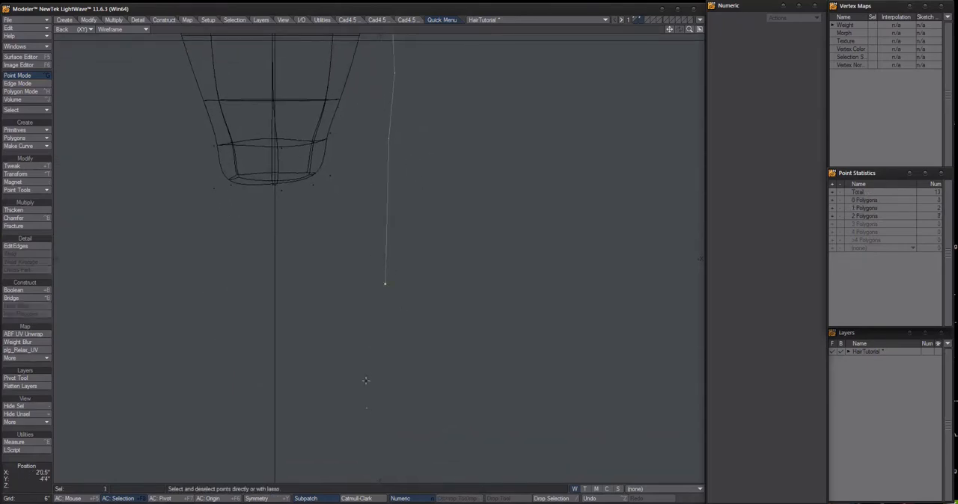
{"action": "left_click", "coordinate": [366, 407]}
{"action": "left_click_drag", "start_coordinate": [434, 343], "coordinate": [372, 116], "text": "ctrl+alt"}
{"action": "left_click", "coordinate": [365, 157]}
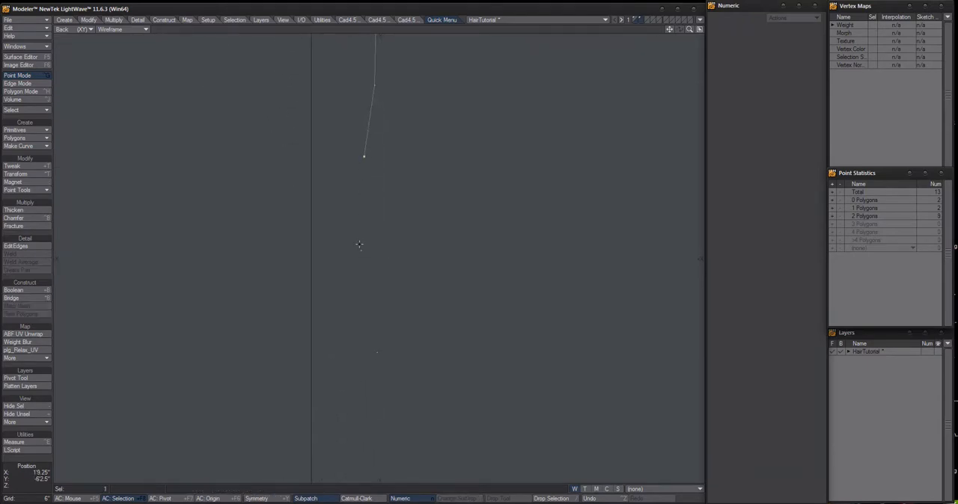
{"action": "left_click", "coordinate": [361, 250]}
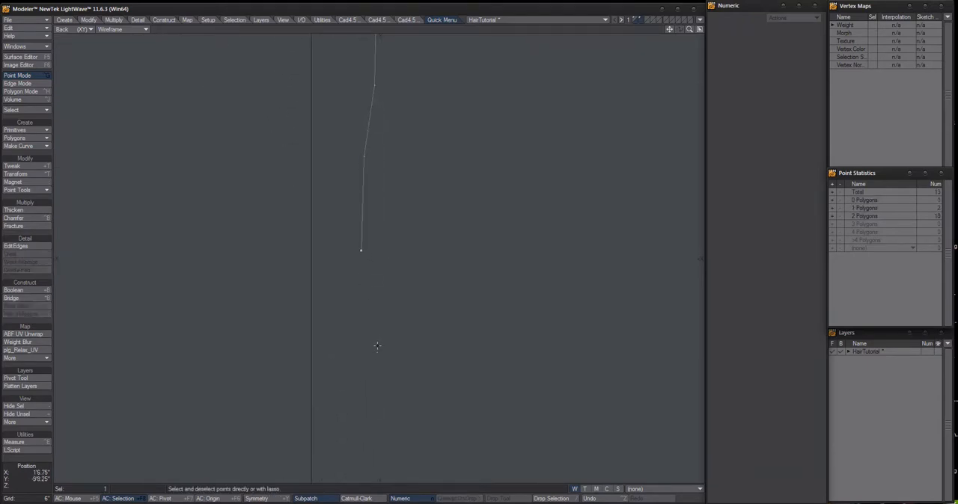
{"action": "left_click", "coordinate": [380, 360]}
Check the finished strand in Polygon mode by selecting all its two-vertex polygons through the polygon statistics
{"action": "left_click_drag", "start_coordinate": [492, 280], "coordinate": [386, 308], "text": "ctrl+alt"}
{"action": "left_click_drag", "start_coordinate": [438, 202], "coordinate": [405, 270], "text": "alt+shift"}
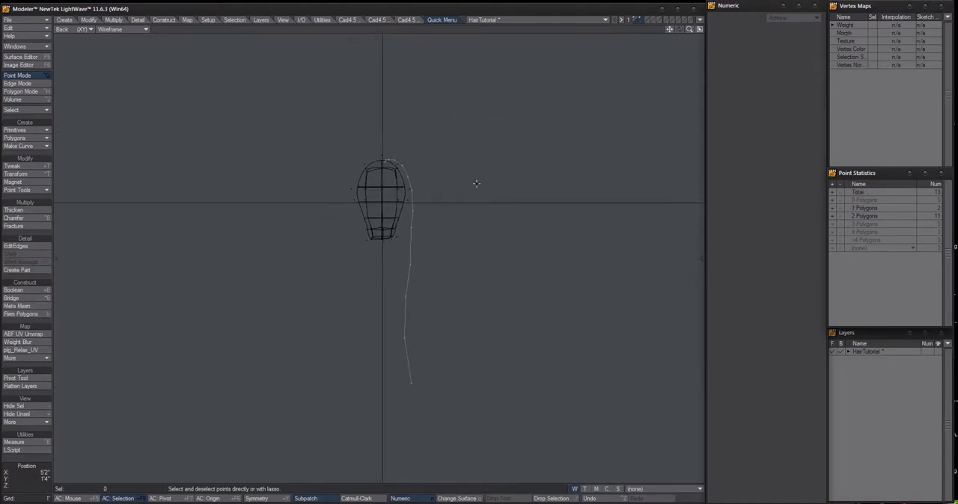
{"action": "key", "text": "ctrl+h"}
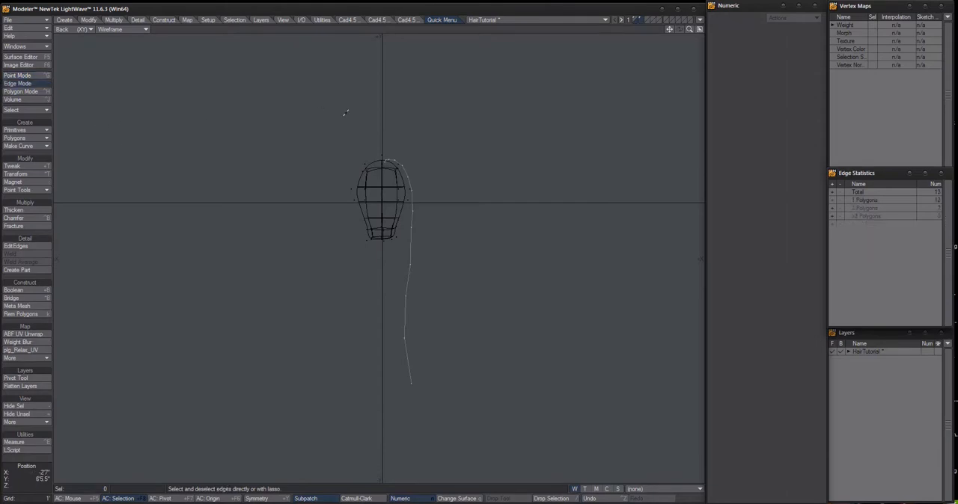
{"action": "left_click_drag", "start_coordinate": [431, 365], "coordinate": [399, 374]}
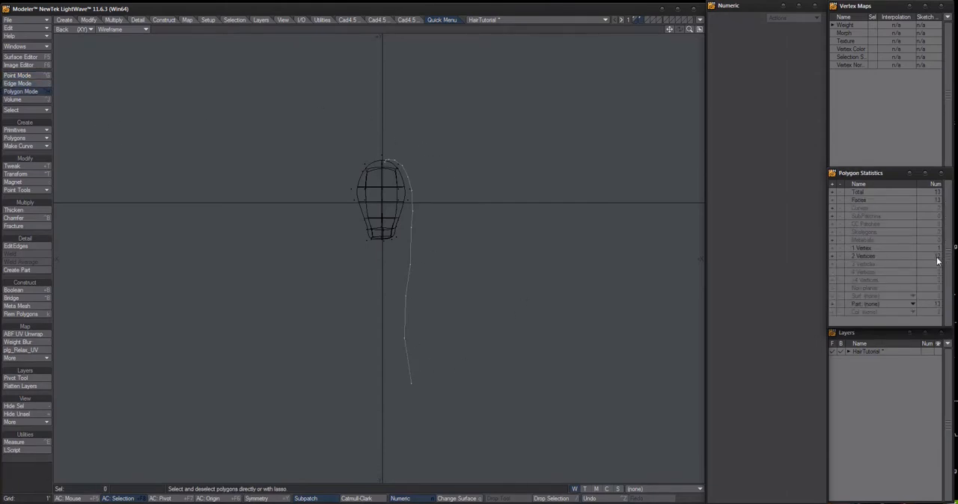
{"action": "left_click", "coordinate": [832, 256]}
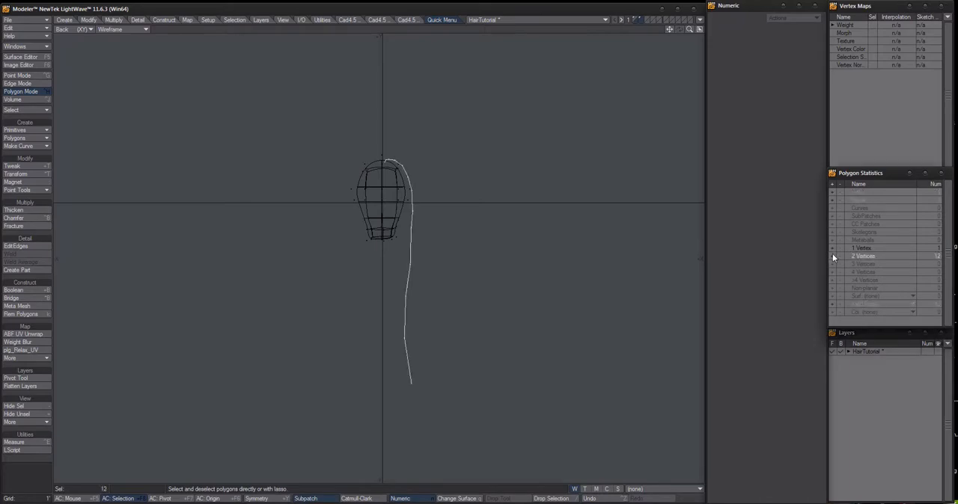
{"action": "scroll", "coordinate": [437, 207], "scroll_direction": "up", "scroll_amount": 3}
{"action": "left_click_drag", "start_coordinate": [472, 234], "coordinate": [471, 173], "text": "alt"}
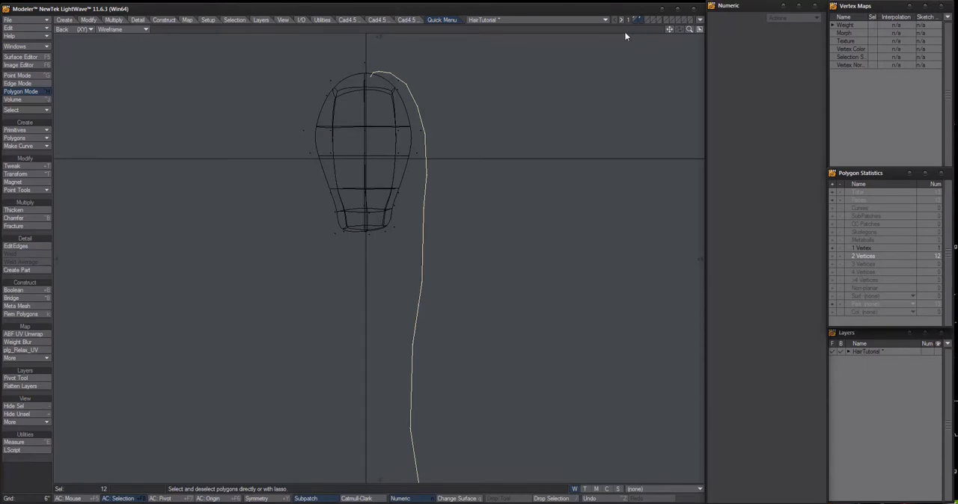
Drop the two-vertex selection and select only the one-vertex polygon at the strand's root on the crown
{"action": "left_click", "coordinate": [626, 33]}
{"action": "left_click", "coordinate": [832, 247]}
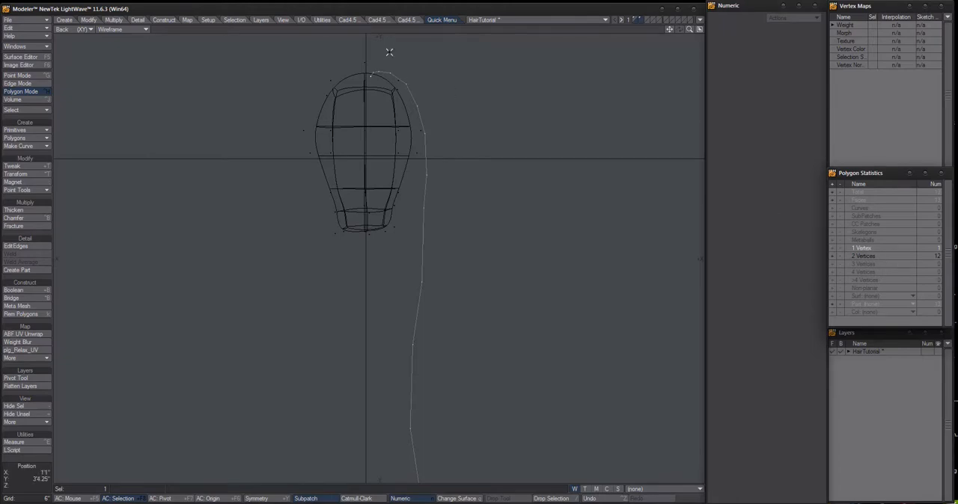
{"action": "scroll", "coordinate": [380, 79], "scroll_direction": "up", "scroll_amount": 3}
{"action": "left_click_drag", "start_coordinate": [395, 79], "coordinate": [412, 301], "text": "alt"}
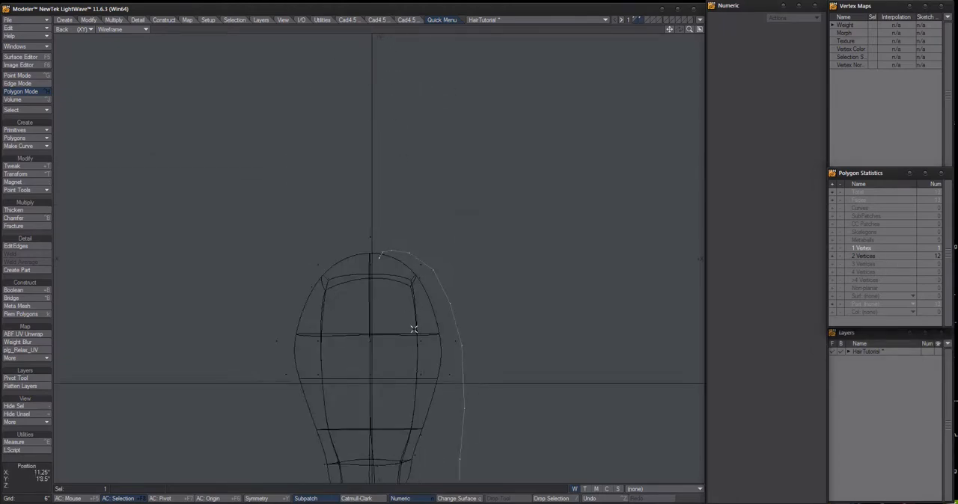
Examine up close the strand's first two-point polygon and its root where they enter the crown of the head
{"action": "scroll", "coordinate": [387, 248], "scroll_direction": "up", "scroll_amount": 6}
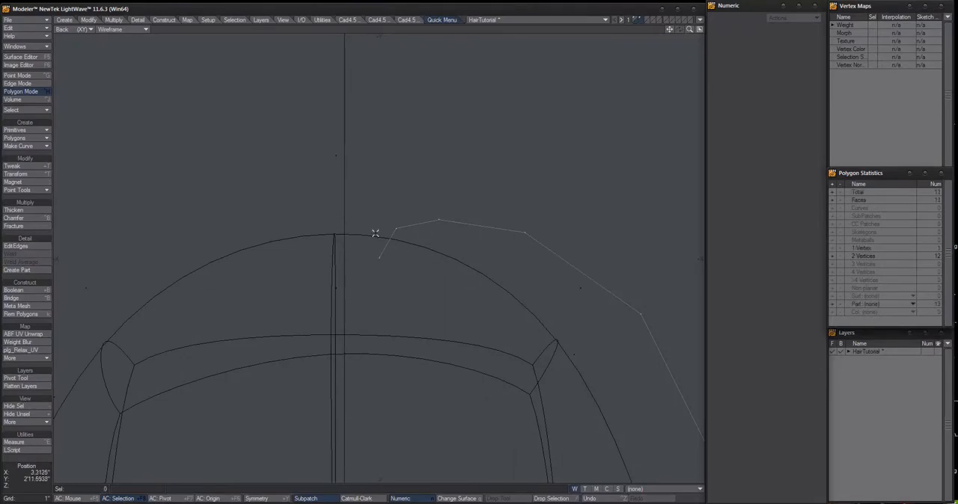
{"action": "left_click", "coordinate": [384, 241]}
{"action": "key", "text": "shift+a"}
{"action": "left_click_drag", "start_coordinate": [490, 287], "coordinate": [430, 330], "text": "ctrl+alt"}
{"action": "left_click", "coordinate": [479, 269]}
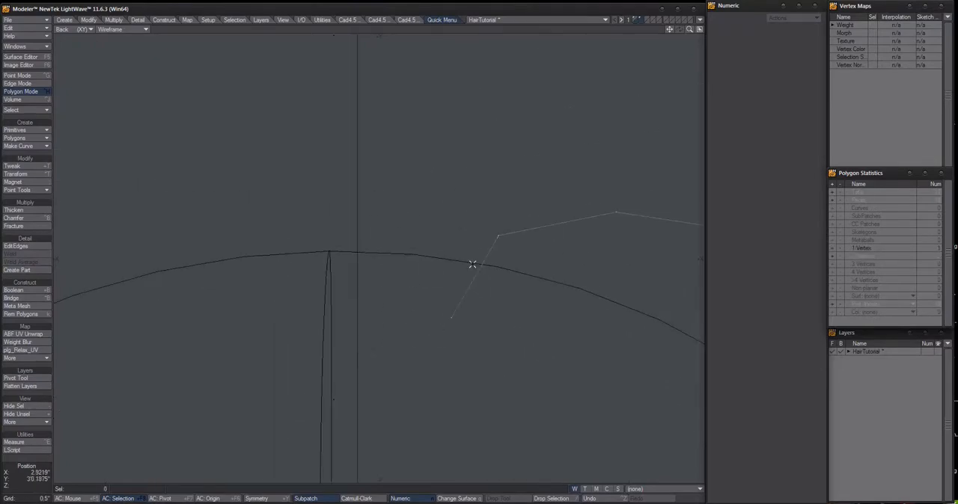
{"action": "left_click_drag", "start_coordinate": [490, 324], "coordinate": [434, 316], "text": "ctrl+alt"}
{"action": "right_click_drag", "start_coordinate": [483, 317], "coordinate": [483, 306]}
{"action": "mouse_move", "coordinate": [506, 319]}
{"action": "left_mouse_down", "text": "ctrl+alt"}
{"action": "mouse_move", "coordinate": [430, 315]}
{"action": "mouse_move", "coordinate": [401, 240]}
{"action": "left_mouse_up", "text": "ctrl+alt"}
{"action": "left_click", "coordinate": [401, 244]}
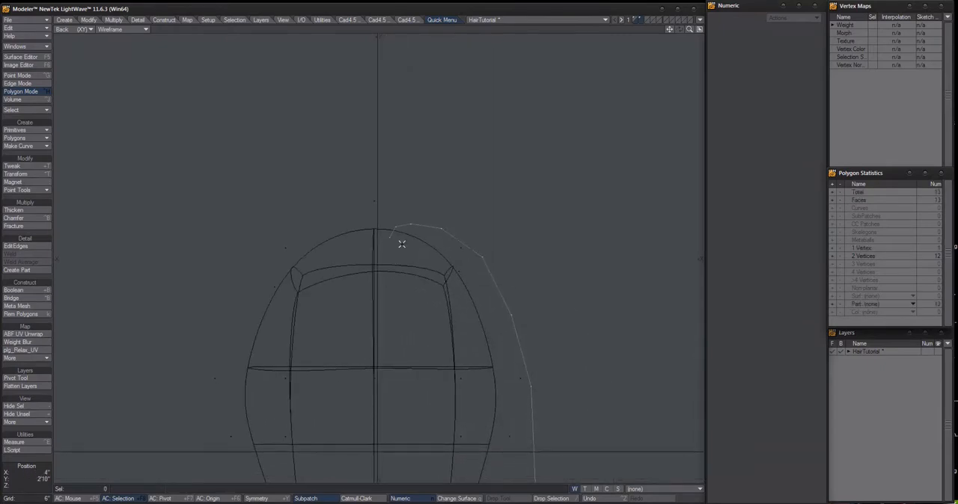
Select the strand's fourth two-point polygon from the root, inspect it fitted to the view, and drop the selection
{"action": "left_click", "coordinate": [471, 234]}
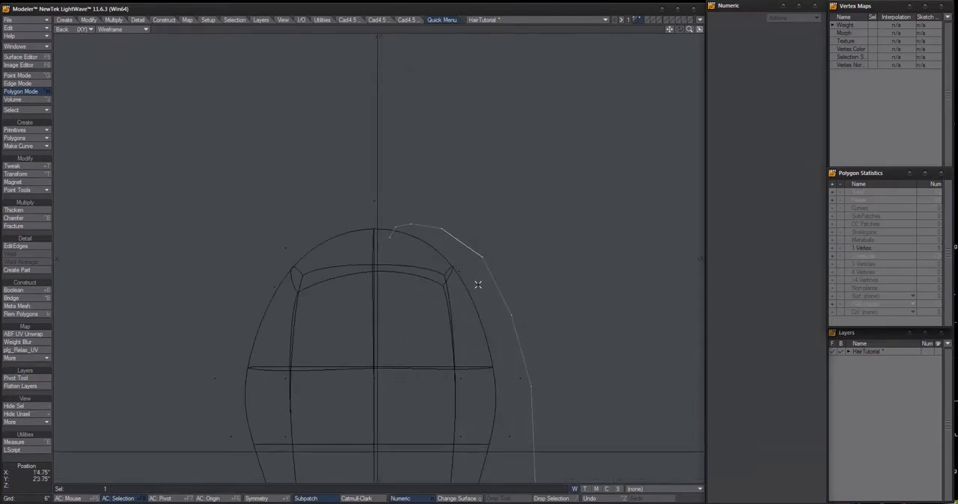
{"action": "key", "text": "shift+a"}
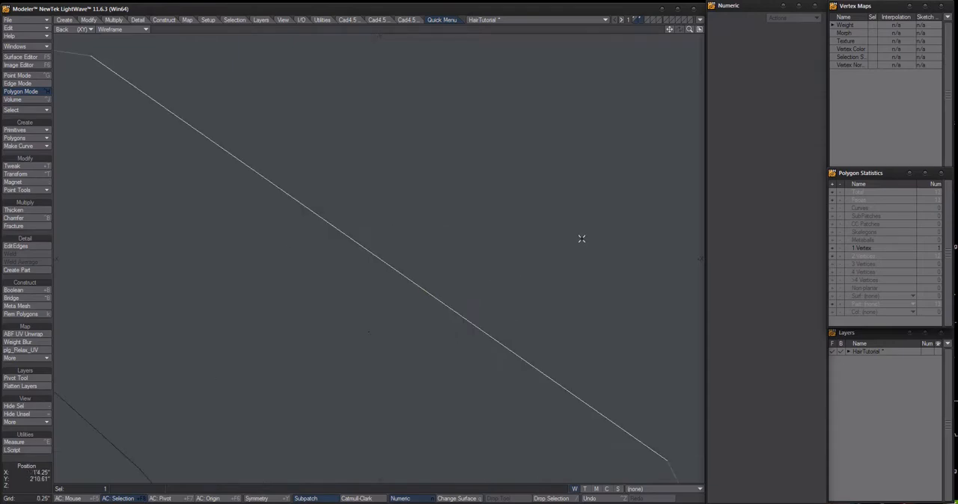
{"action": "left_click_drag", "start_coordinate": [580, 240], "coordinate": [434, 302], "text": "ctrl+alt"}
{"action": "left_click_drag", "start_coordinate": [522, 309], "coordinate": [367, 248], "text": "alt"}
{"action": "left_click", "coordinate": [463, 195]}
{"action": "left_click_drag", "start_coordinate": [385, 271], "coordinate": [376, 176], "text": "alt"}
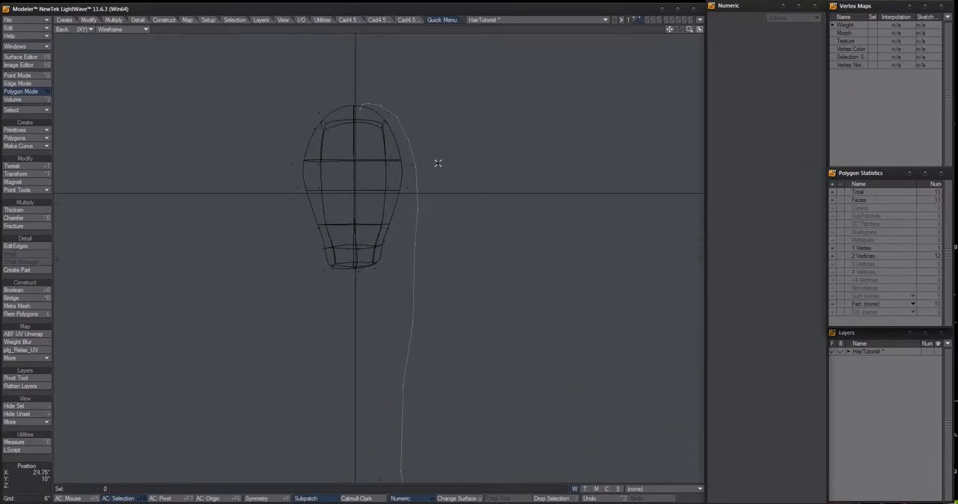
Save the HairTutorial object and check the strand's root by briefly selecting its one-vertex polygon in the Back view
{"action": "left_click_drag", "start_coordinate": [362, 119], "coordinate": [449, 241], "text": "ctrl+alt"}
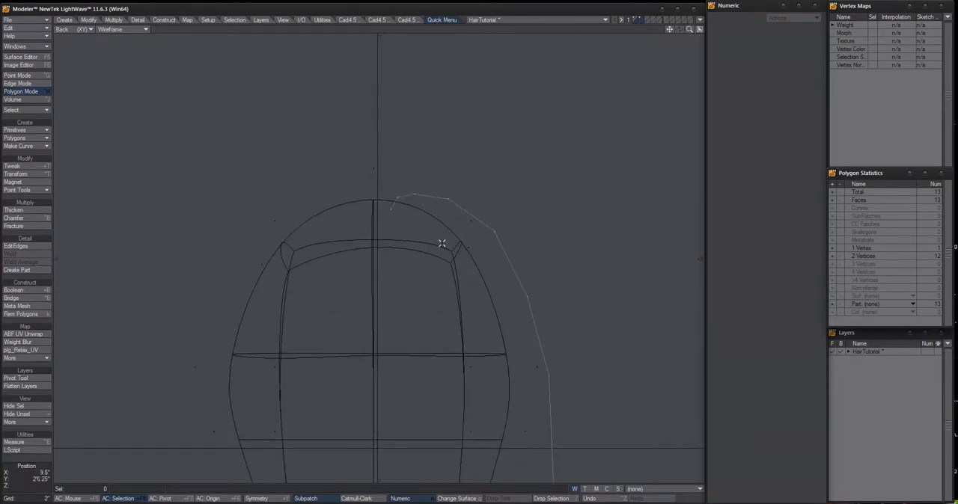
{"action": "left_click_drag", "start_coordinate": [398, 206], "coordinate": [424, 220], "text": "ctrl+alt"}
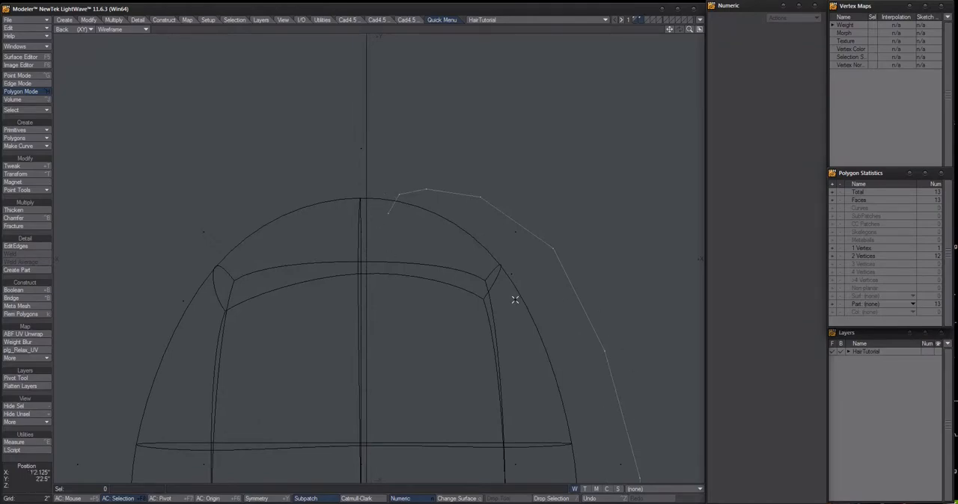
{"action": "mouse_move", "coordinate": [393, 211]}
{"action": "right_mouse_down"}
{"action": "mouse_move", "coordinate": [385, 210]}
{"action": "mouse_move", "coordinate": [403, 222]}
{"action": "right_mouse_up"}
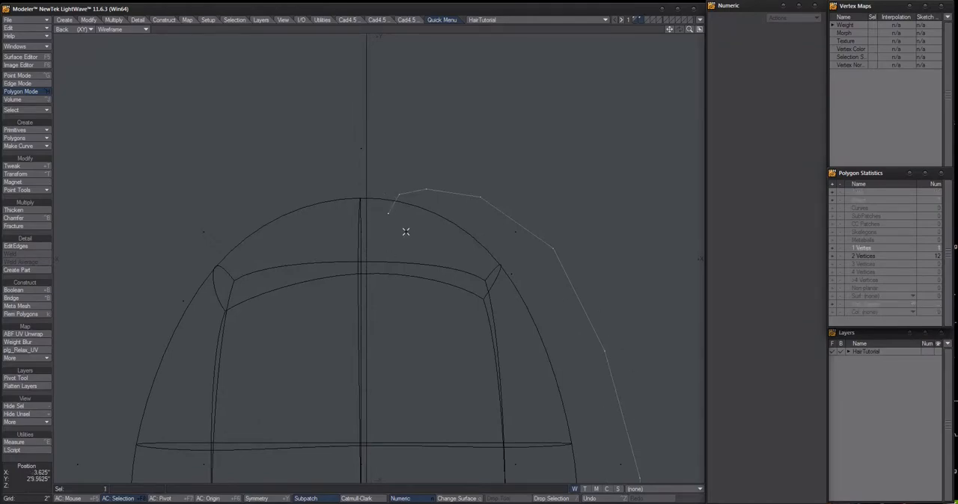
{"action": "left_click", "coordinate": [500, 28]}
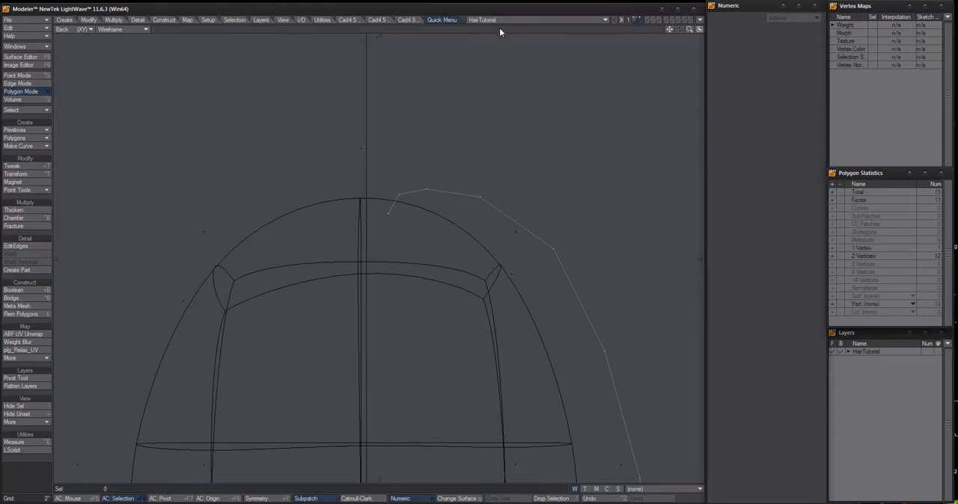
Check the root's one-vertex polygon through the polygon statistics and in the view, and select the strand's third two-point polygon instead
{"action": "left_click", "coordinate": [831, 249]}
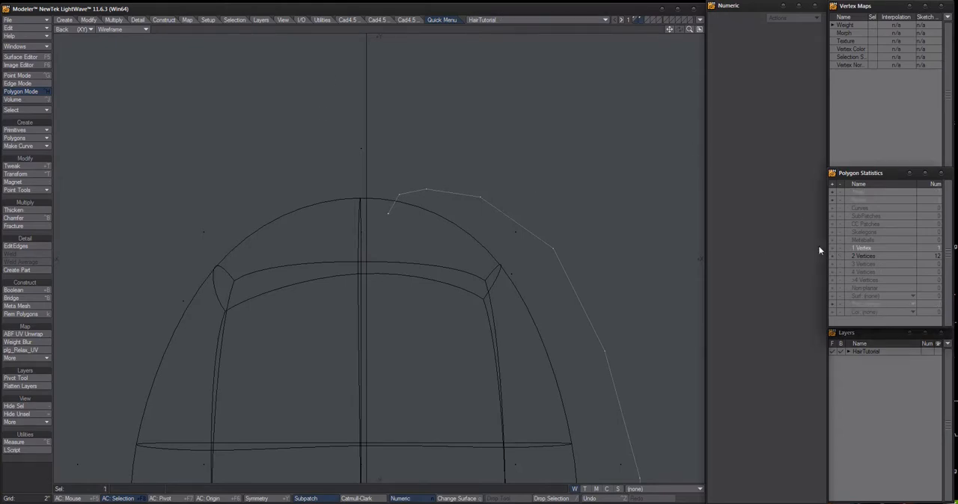
{"action": "left_click", "coordinate": [389, 193]}
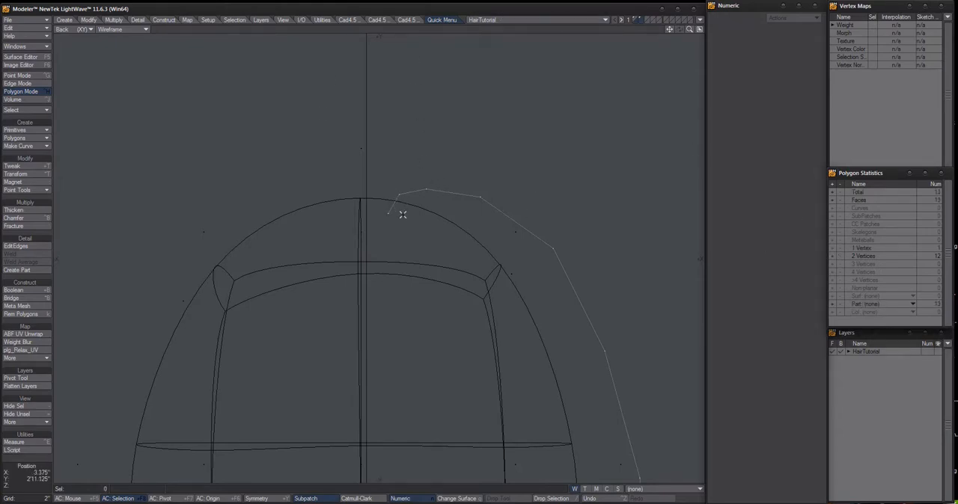
{"action": "mouse_move", "coordinate": [407, 206]}
{"action": "right_mouse_down"}
{"action": "mouse_move", "coordinate": [361, 214]}
{"action": "mouse_move", "coordinate": [408, 217]}
{"action": "right_mouse_up"}
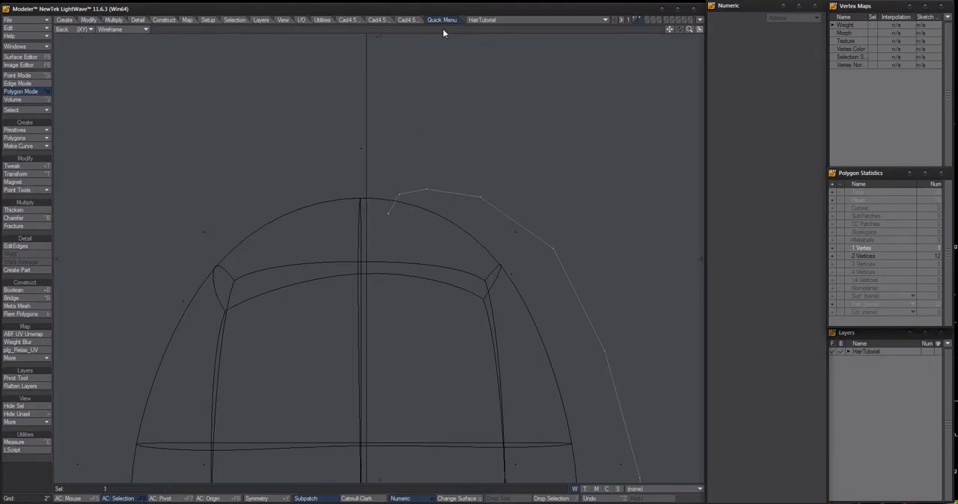
{"action": "left_click", "coordinate": [414, 191]}
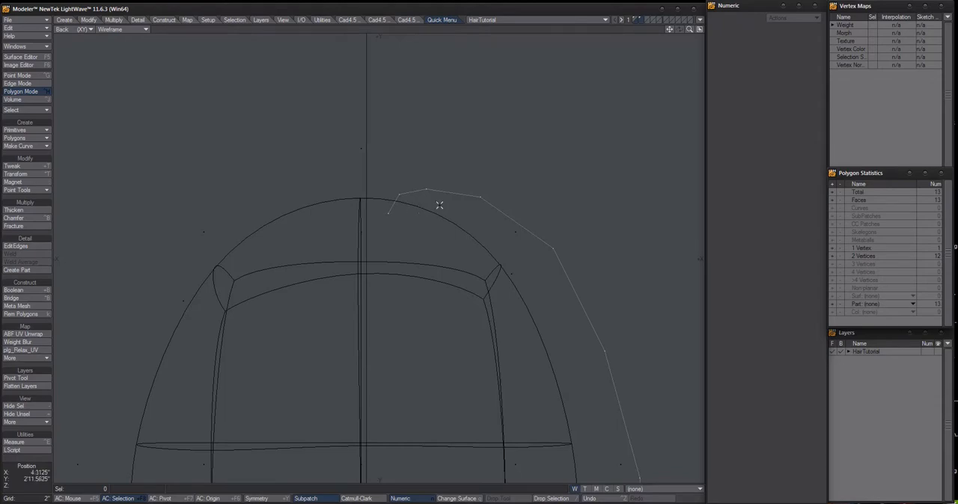
{"action": "left_click", "coordinate": [455, 182]}
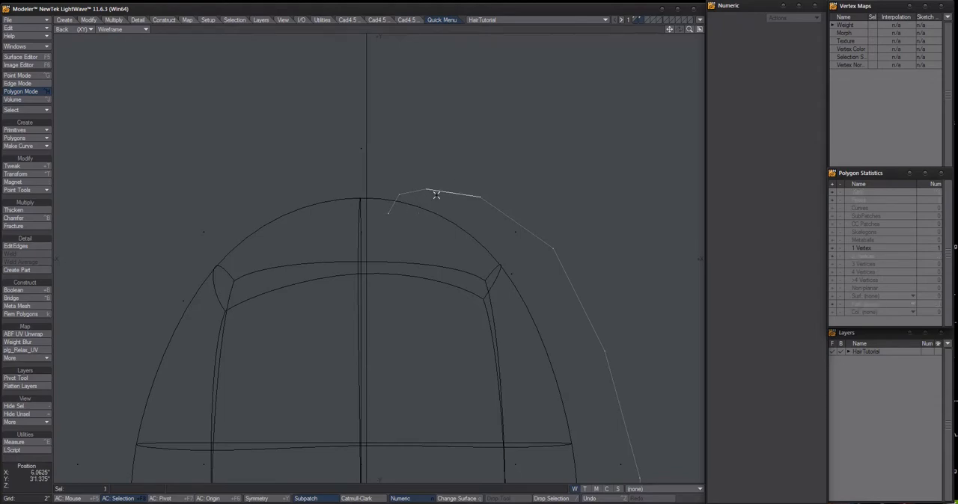